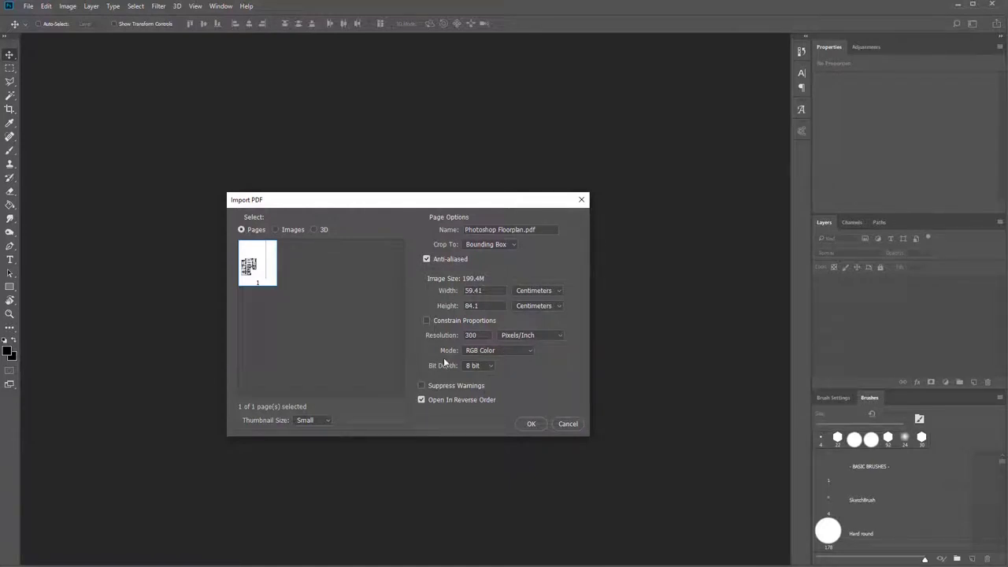
# Import the page of Photoshop Floorplan.pdf in RGB Color mode.
pyautogui.click(489, 352)
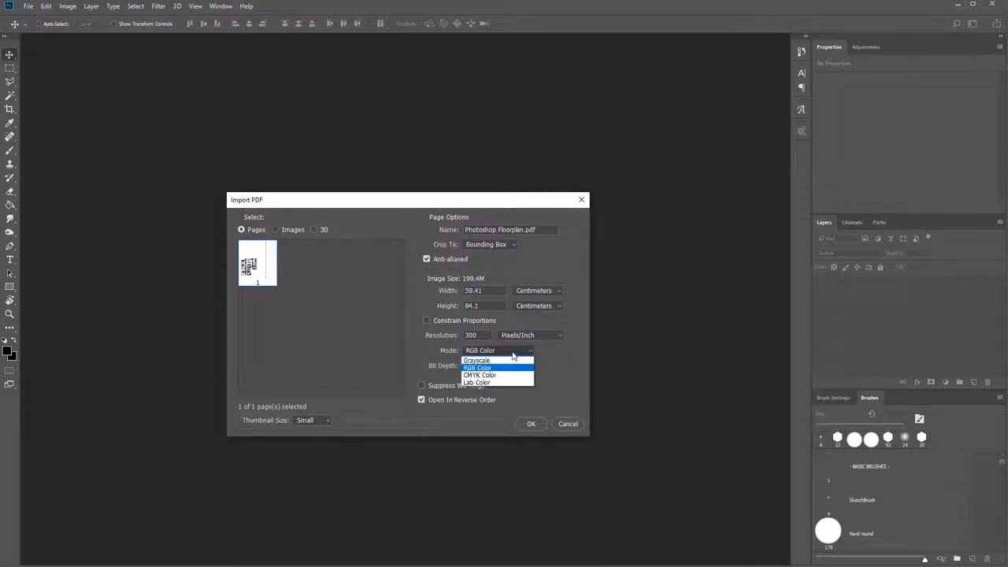
pyautogui.click(512, 351)
pyautogui.click(512, 350)
pyautogui.click(512, 355)
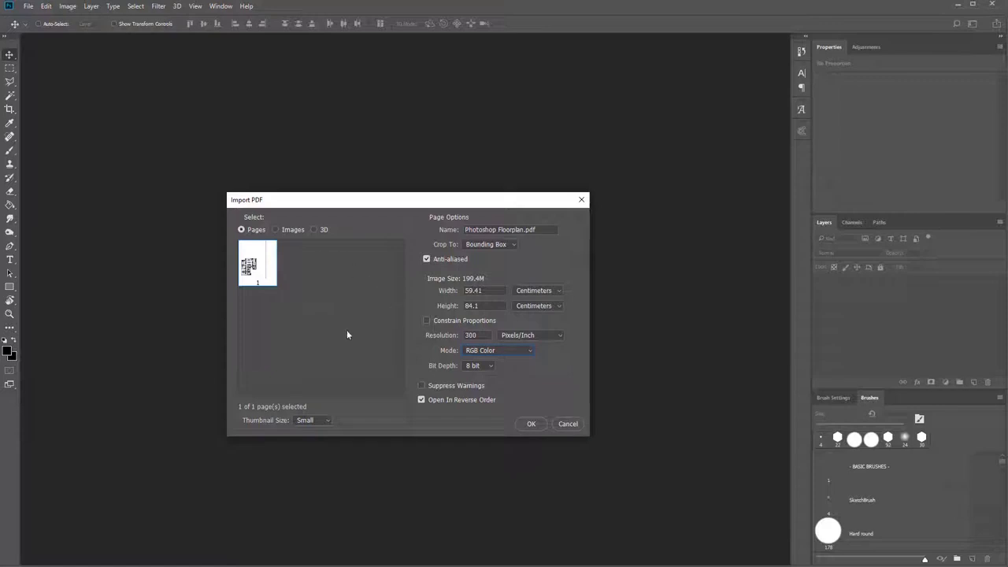
pyautogui.click(531, 424)
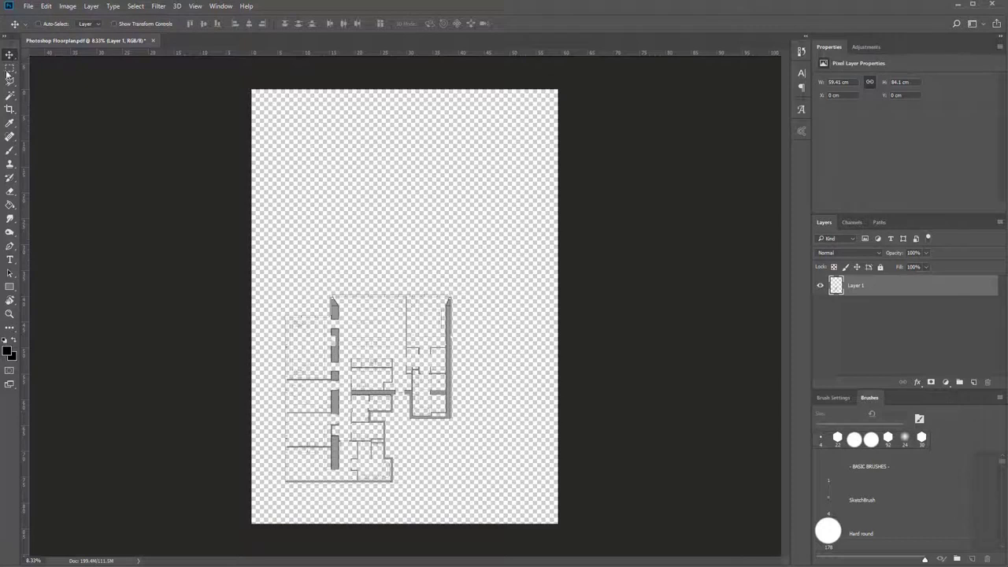
# Set up the Rectangle tool with a white fill and a white stroke.
pyautogui.click(15, 293)
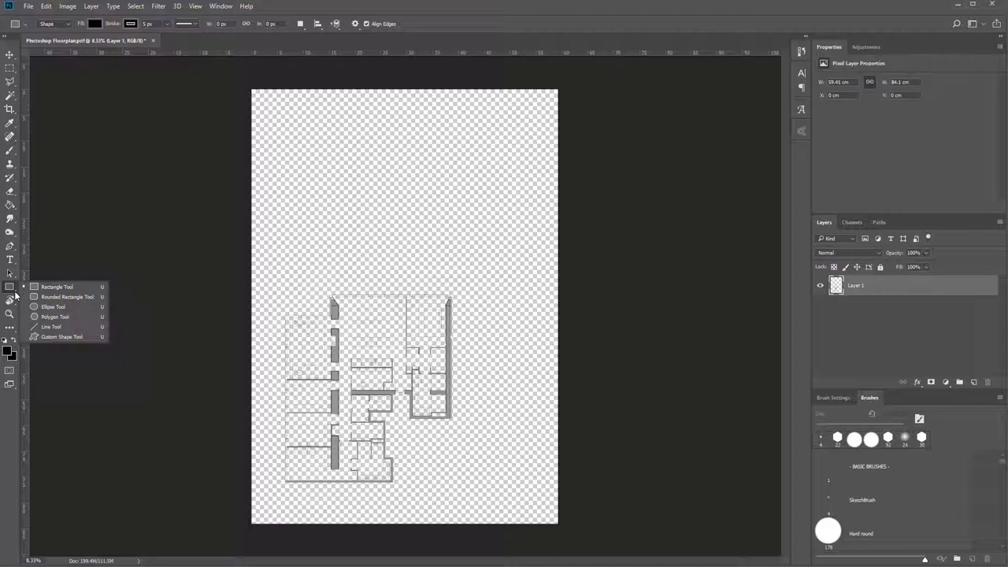
pyautogui.click(63, 325)
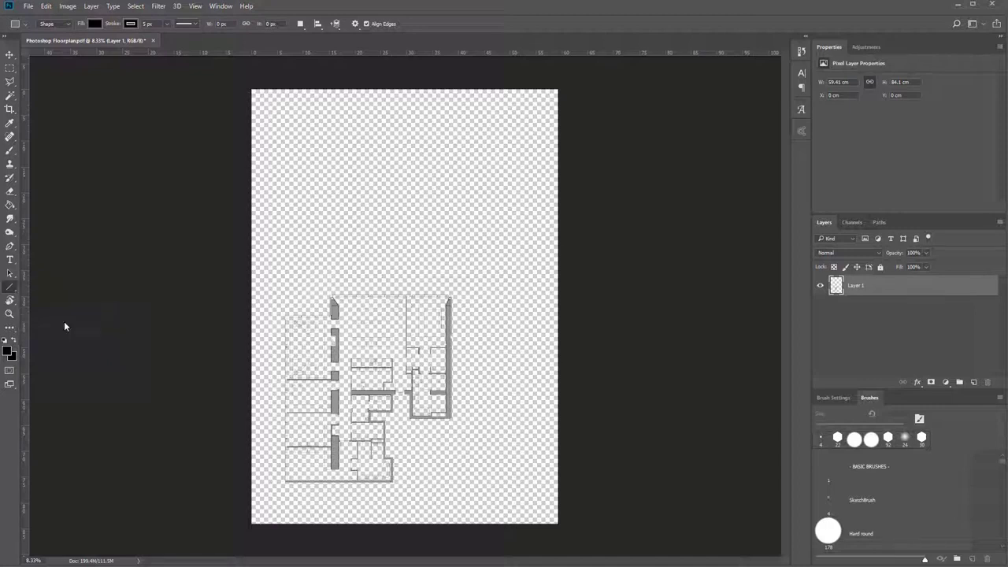
pyautogui.click(15, 293)
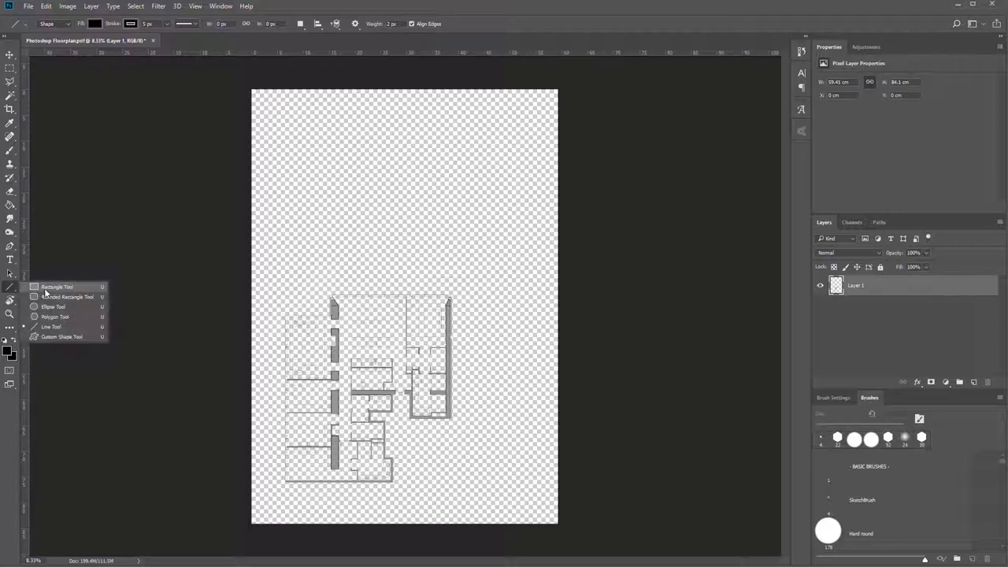
pyautogui.click(48, 288)
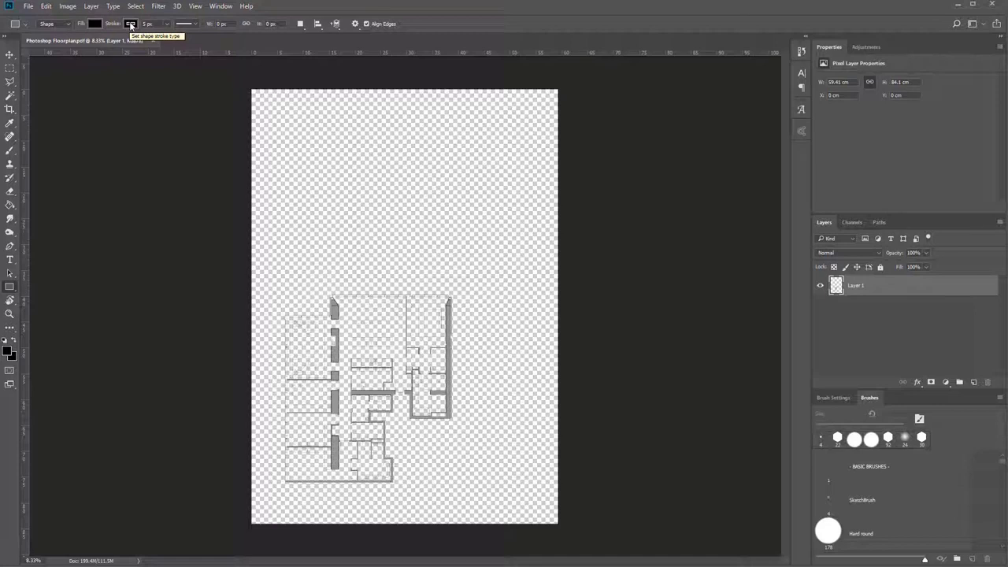
pyautogui.click(96, 23)
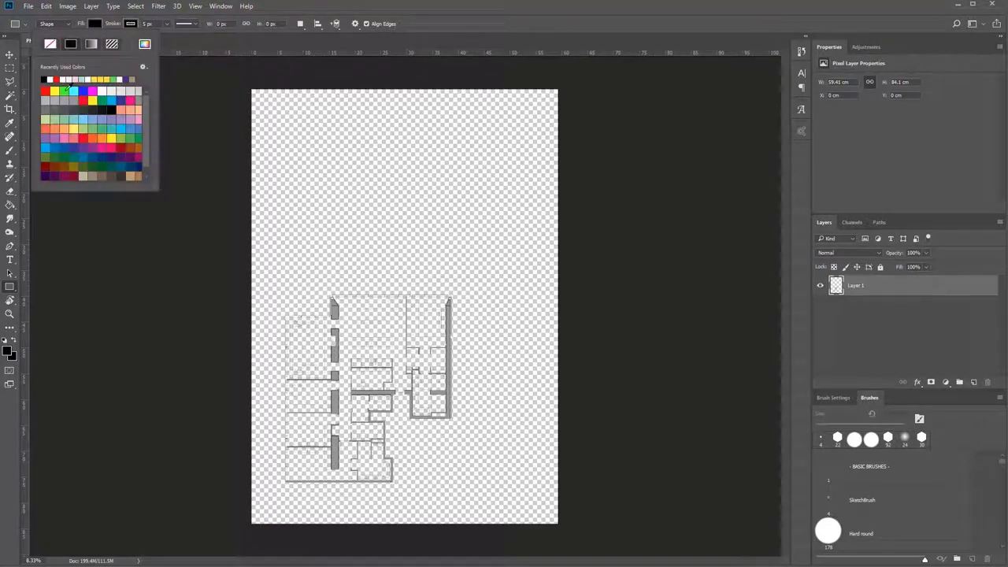
pyautogui.click(50, 79)
pyautogui.click(131, 23)
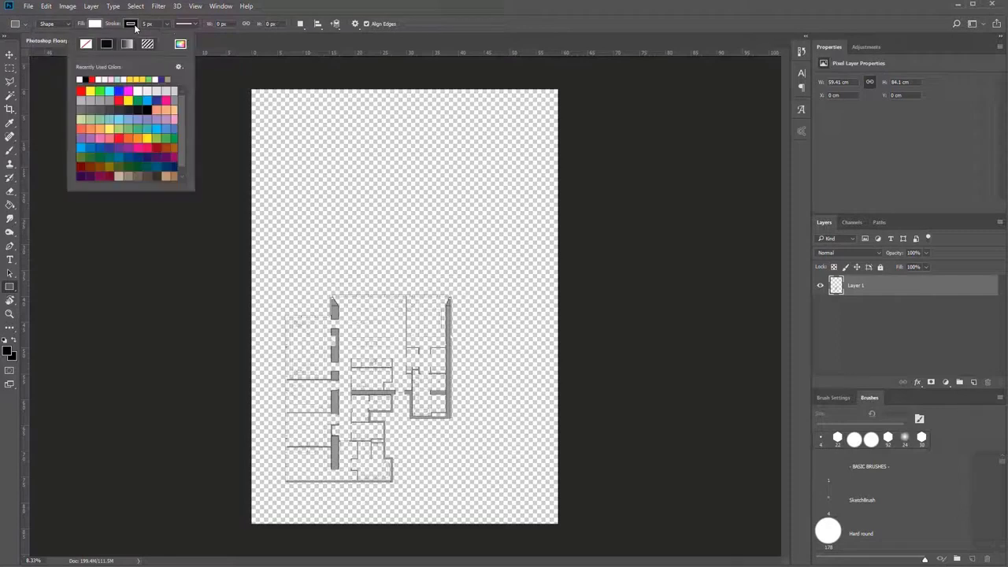
pyautogui.click(80, 79)
pyautogui.click(224, 72)
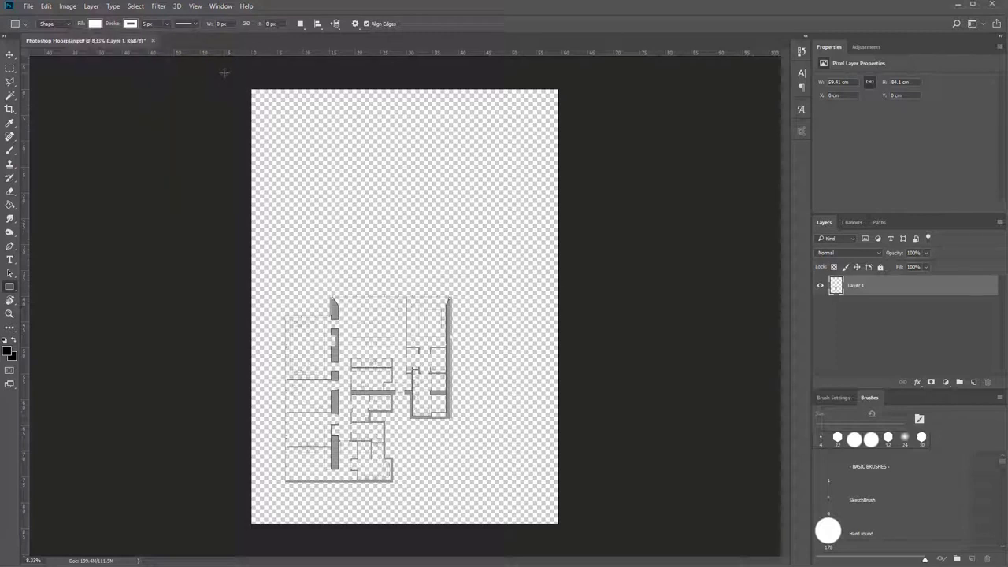
# Draw a rectangle of about 8337 × 10509 px covering the whole canvas and place its layer beneath the floor plan layer.
pyautogui.moveTo(225, 73); pyautogui.dragTo(588, 533)
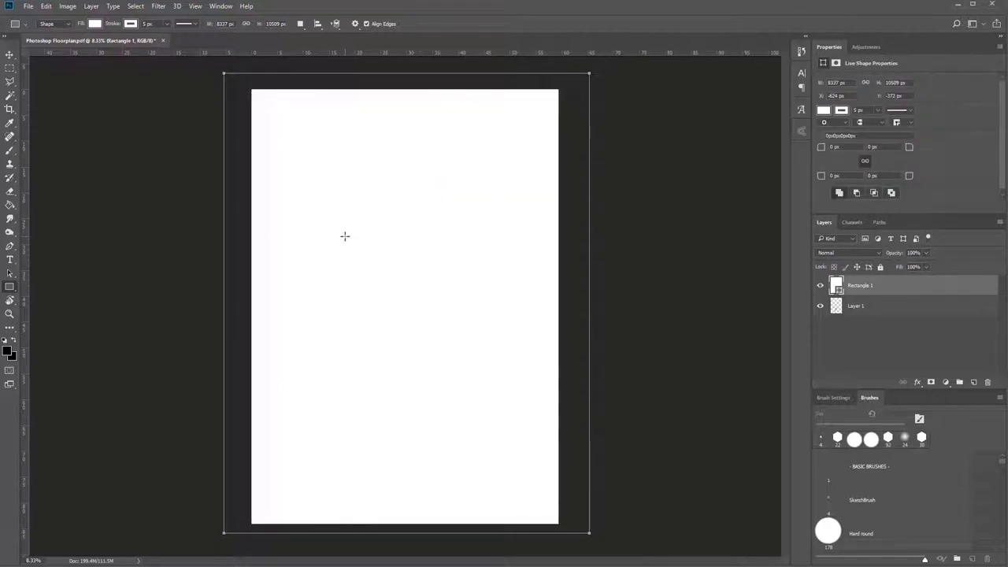
pyautogui.press('v')
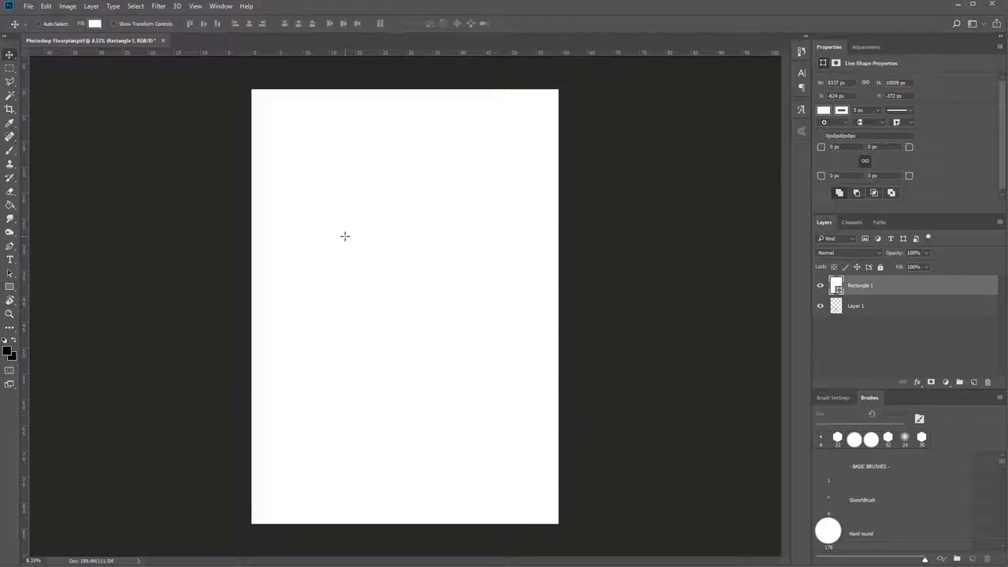
pyautogui.press('ctrl')
pyautogui.press('ctrl')
pyautogui.press('ctrl')
pyautogui.moveTo(906, 288); pyautogui.dragTo(906, 319)
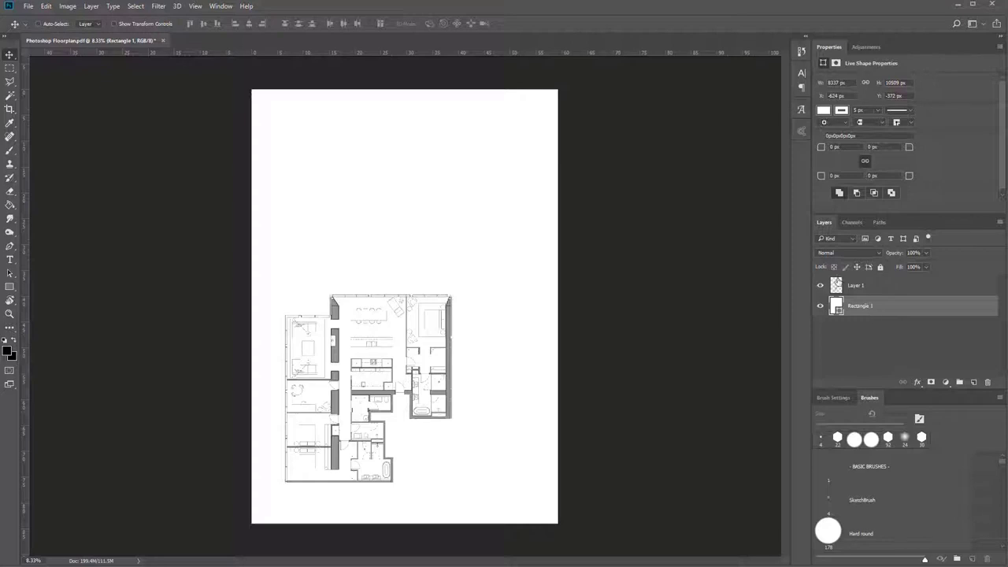
# Rename the floor plan layer as CAD LINES.
pyautogui.doubleClick(853, 288)
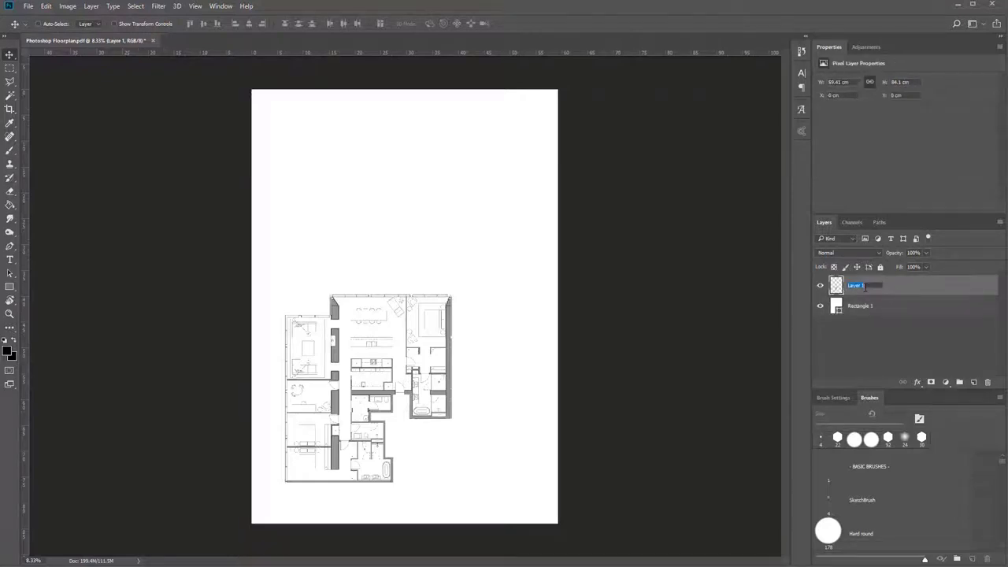
pyautogui.write('CAD LINES')
pyautogui.press('Return')
# Rotate the whole image 90° clockwise.
pyautogui.click(47, 7)
pyautogui.click(46, 6)
pyautogui.click(67, 7)
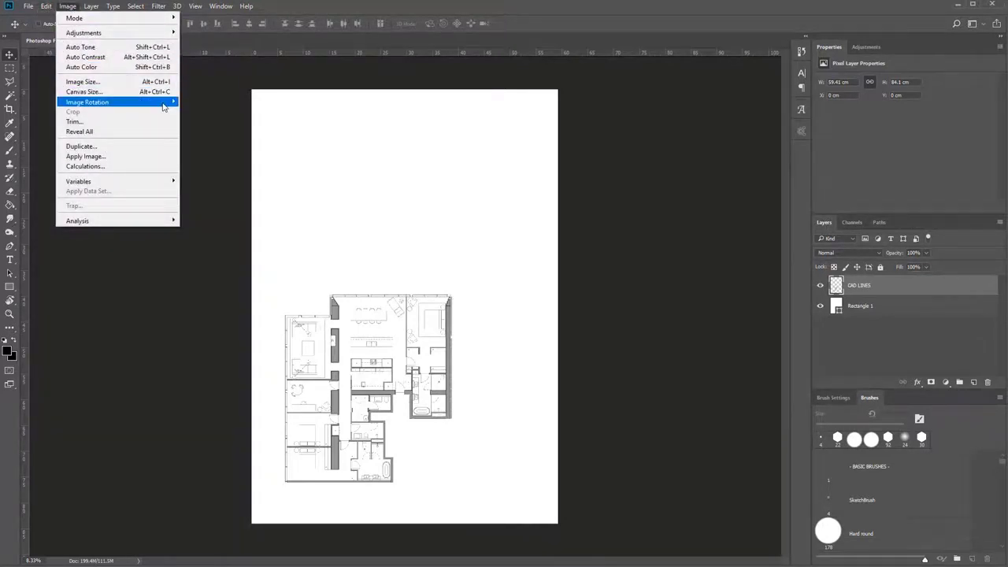
pyautogui.moveTo(164, 106)
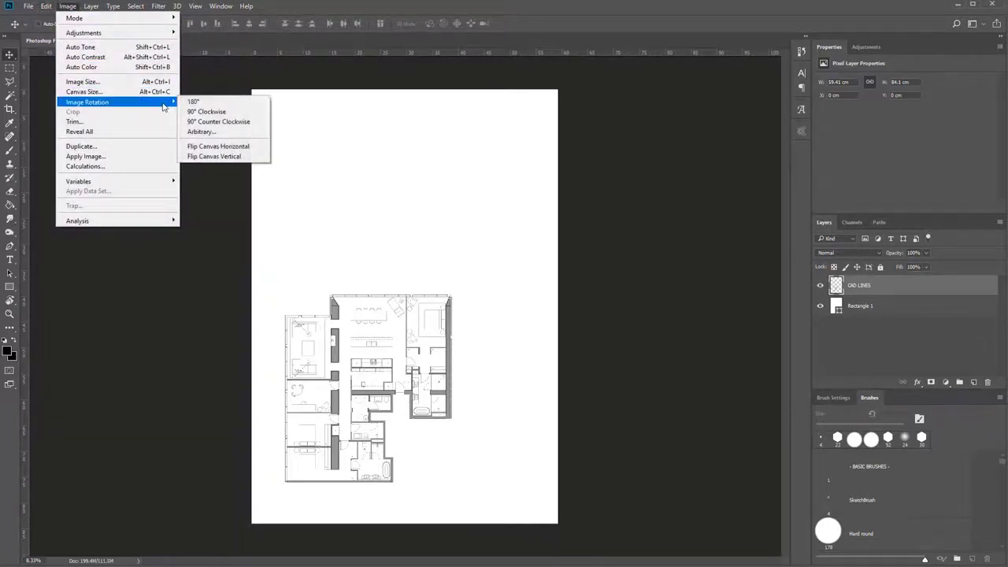
pyautogui.click(212, 112)
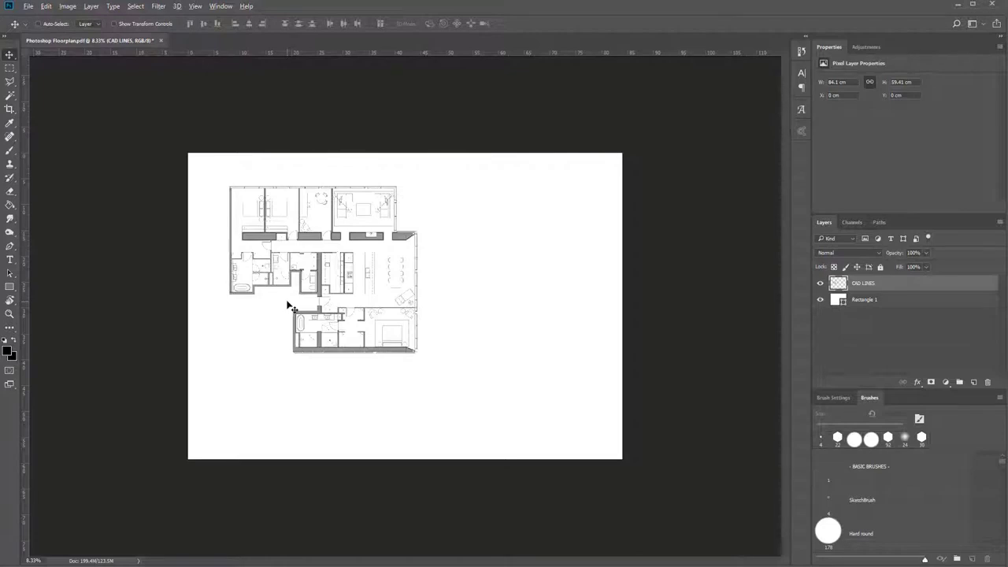
# Examine the floor plan's line work up close around the kitchen, dining area, bathrooms and bedroom.
pyautogui.scroll(5, 287, 306)
pyautogui.scroll(-3, 288, 306)
pyautogui.scroll(1, 287, 306)
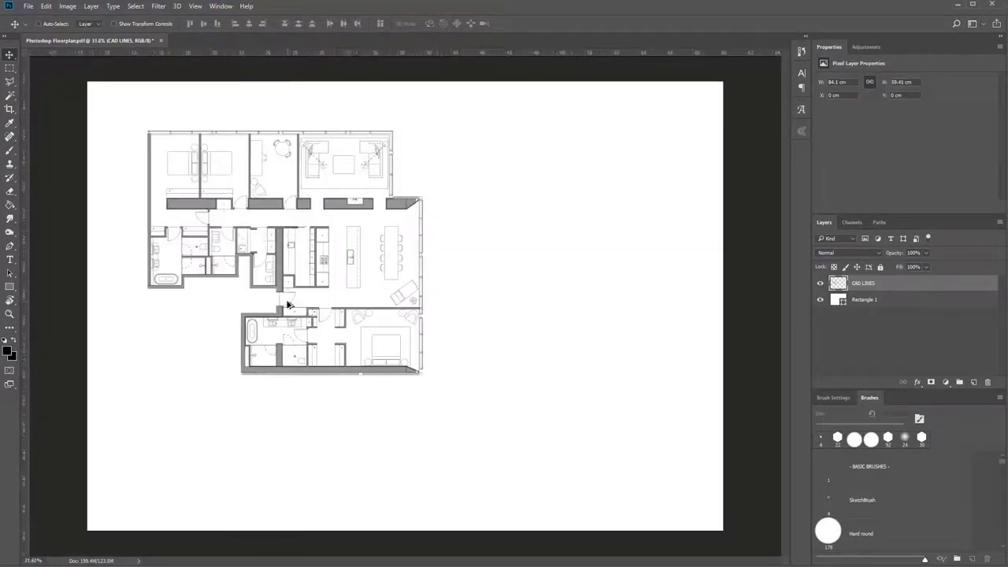
pyautogui.scroll(4, 288, 305)
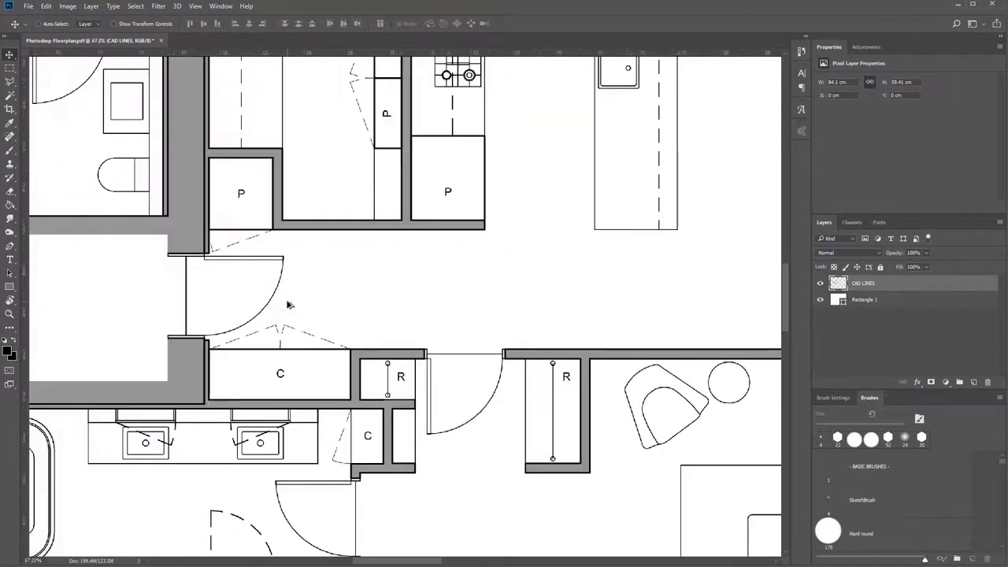
pyautogui.scroll(-3, 288, 306)
pyautogui.scroll(2, 287, 306)
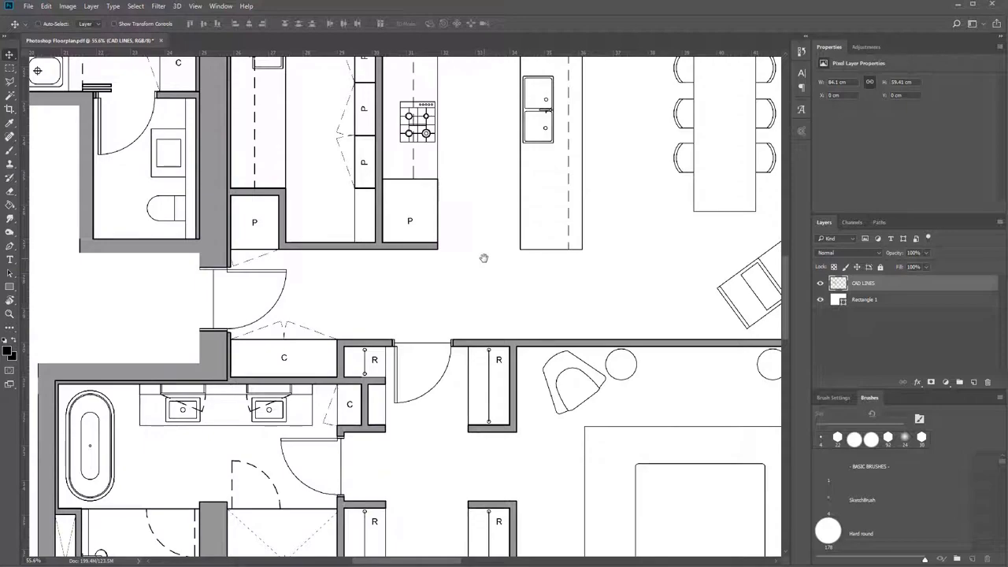
pyautogui.moveTo(483, 258); pyautogui.dragTo(504, 309)
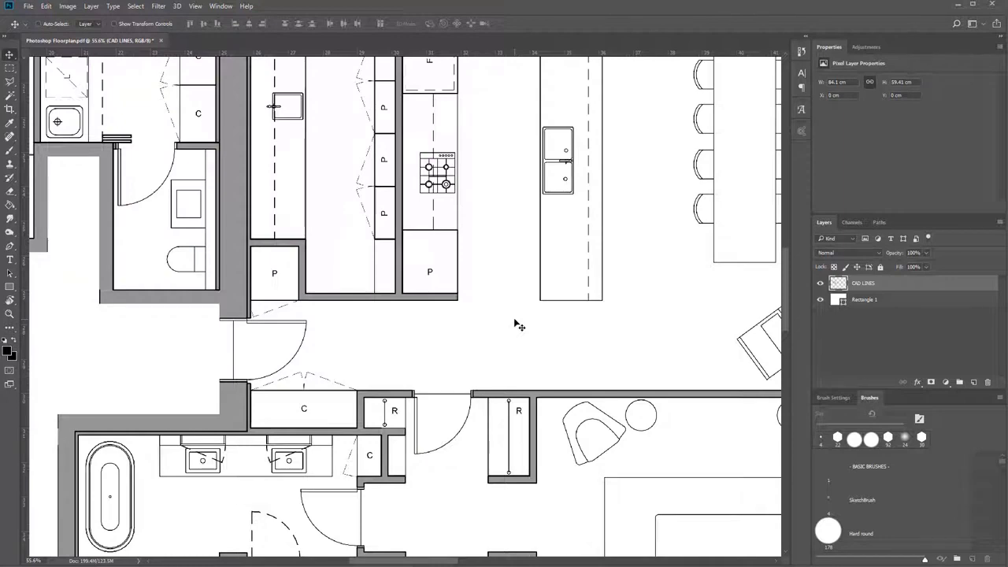
pyautogui.scroll(3, 517, 324)
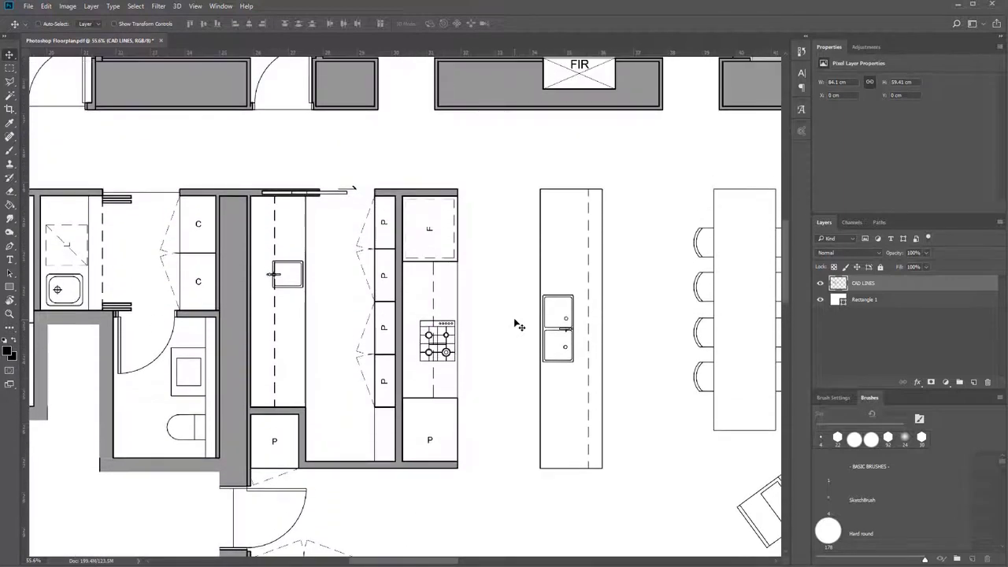
pyautogui.scroll(-1, 518, 325)
pyautogui.scroll(-3, 518, 325)
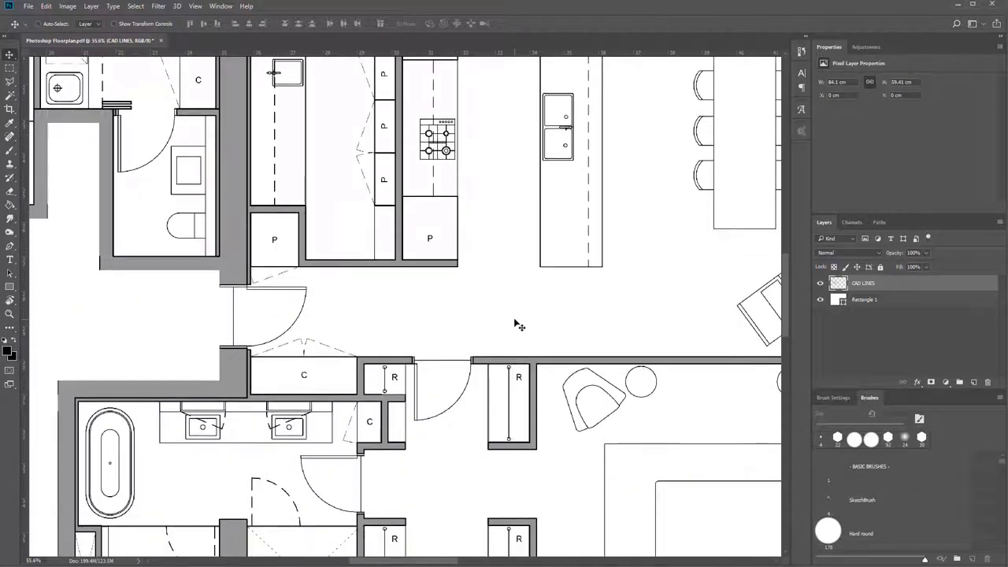
pyautogui.hscroll(2, 518, 325)
pyautogui.hscroll(-2, 518, 324)
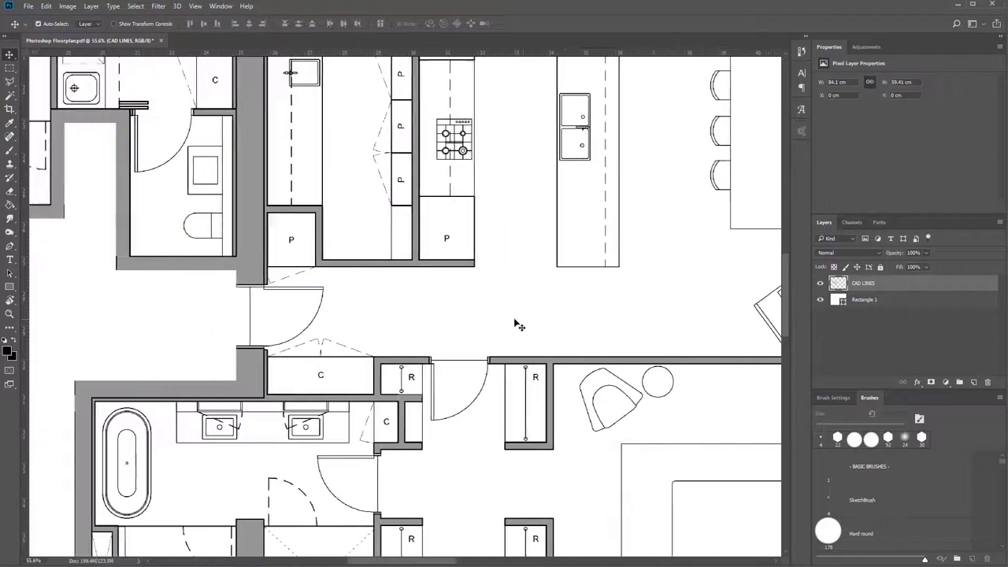
pyautogui.hscroll(2, 520, 334)
pyautogui.hscroll(-2, 529, 334)
pyautogui.hscroll(6, 529, 334)
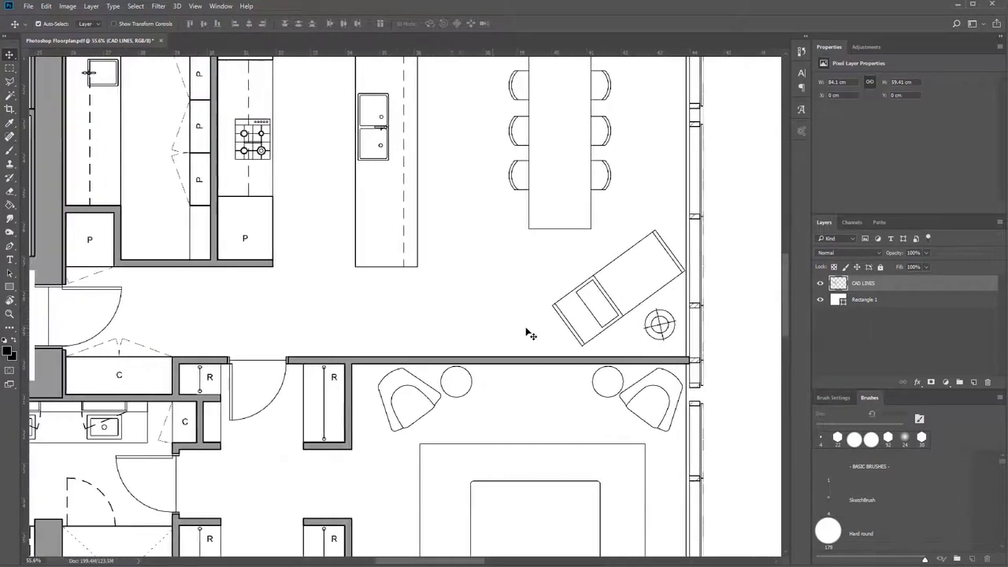
pyautogui.hscroll(-2, 529, 334)
pyautogui.hscroll(-3, 446, 363)
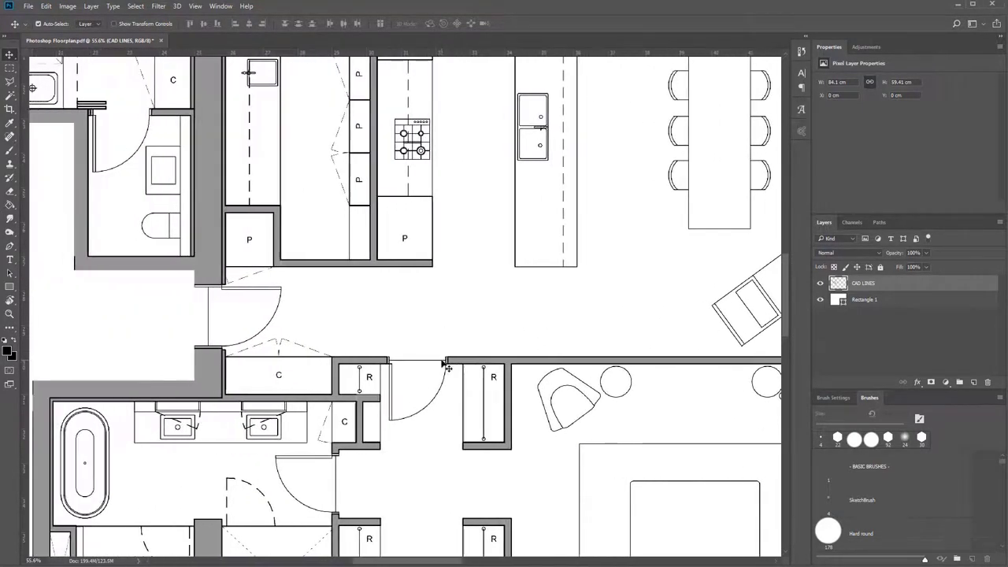
pyautogui.scroll(-1, 448, 357)
pyautogui.scroll(-2, 452, 288)
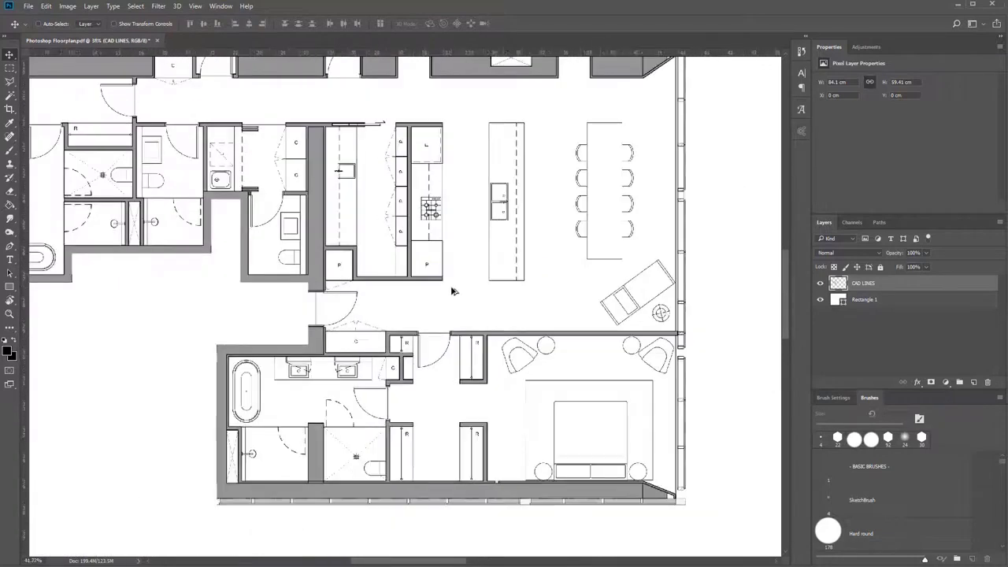
pyautogui.scroll(2, 452, 289)
pyautogui.scroll(-1, 453, 291)
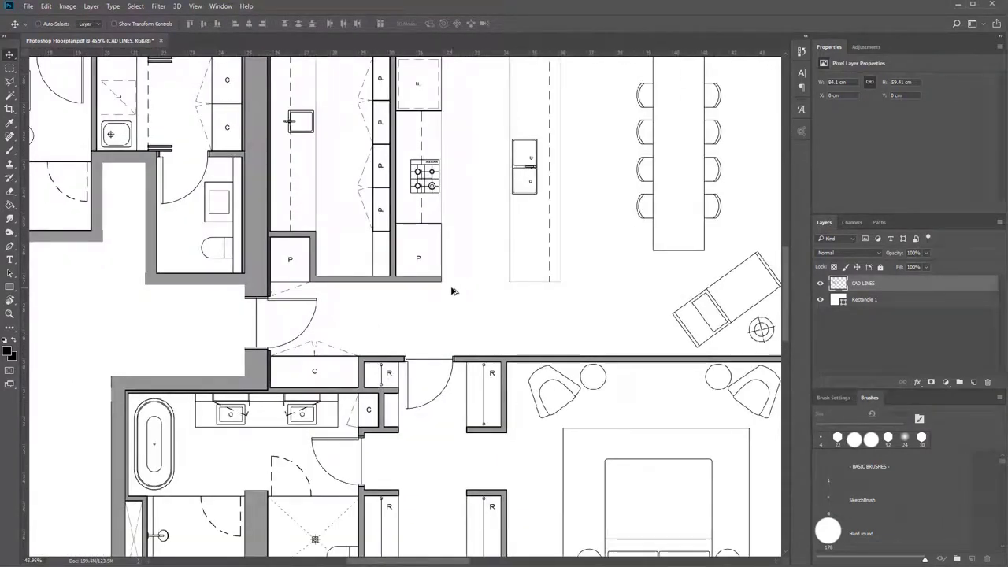
pyautogui.moveTo(548, 225); pyautogui.dragTo(542, 288)
pyautogui.scroll(3, 556, 408)
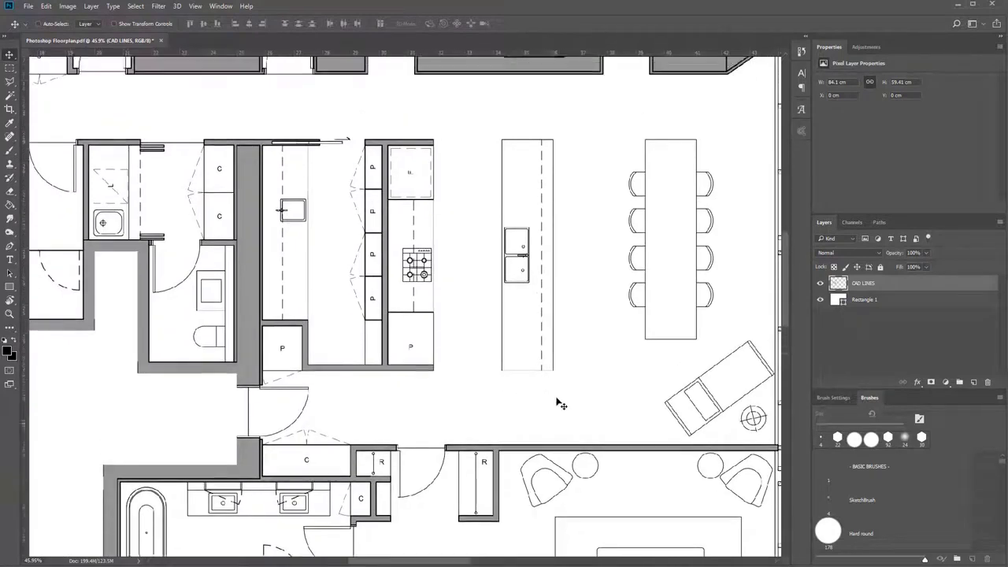
pyautogui.scroll(-3, 554, 413)
pyautogui.scroll(2, 544, 416)
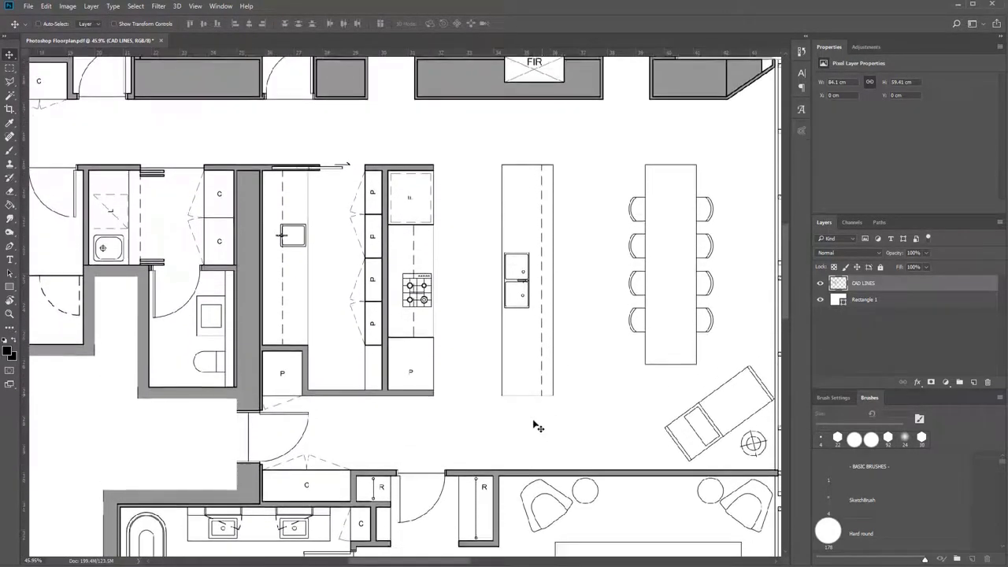
pyautogui.scroll(-2, 535, 424)
pyautogui.hscroll(-3, 532, 397)
pyautogui.hscroll(2, 531, 397)
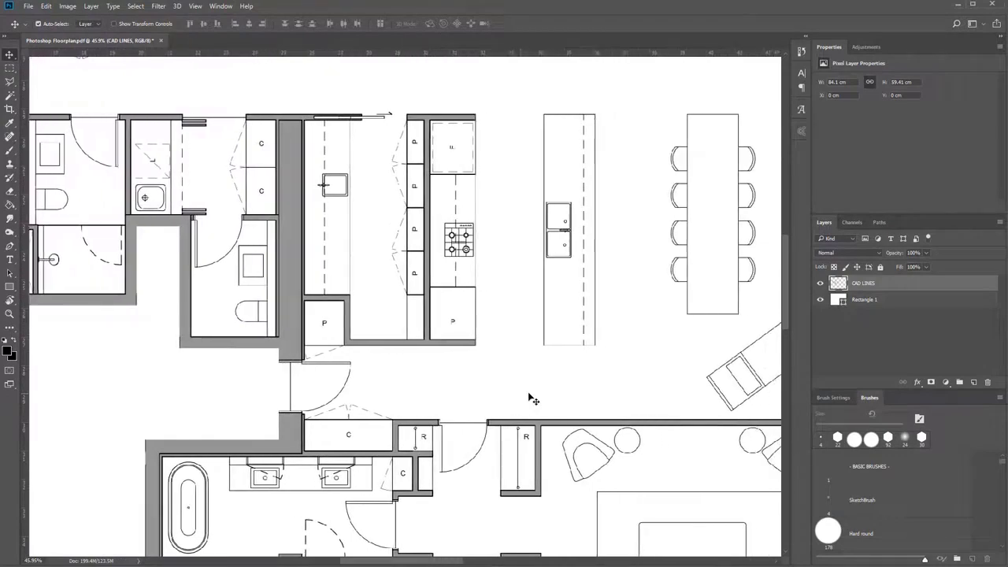
pyautogui.hscroll(-2, 532, 398)
pyautogui.hscroll(3, 531, 399)
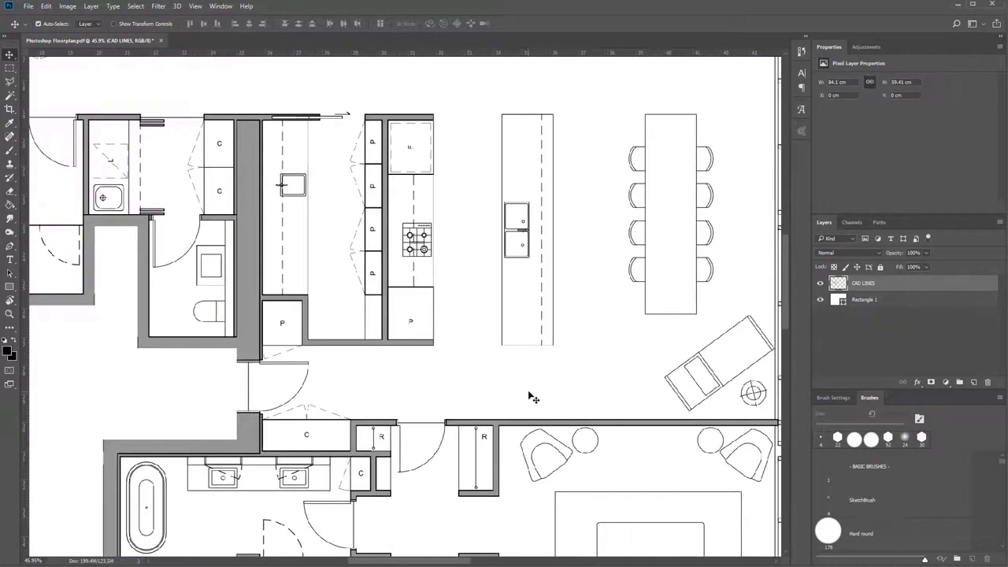
pyautogui.scroll(-3, 527, 397)
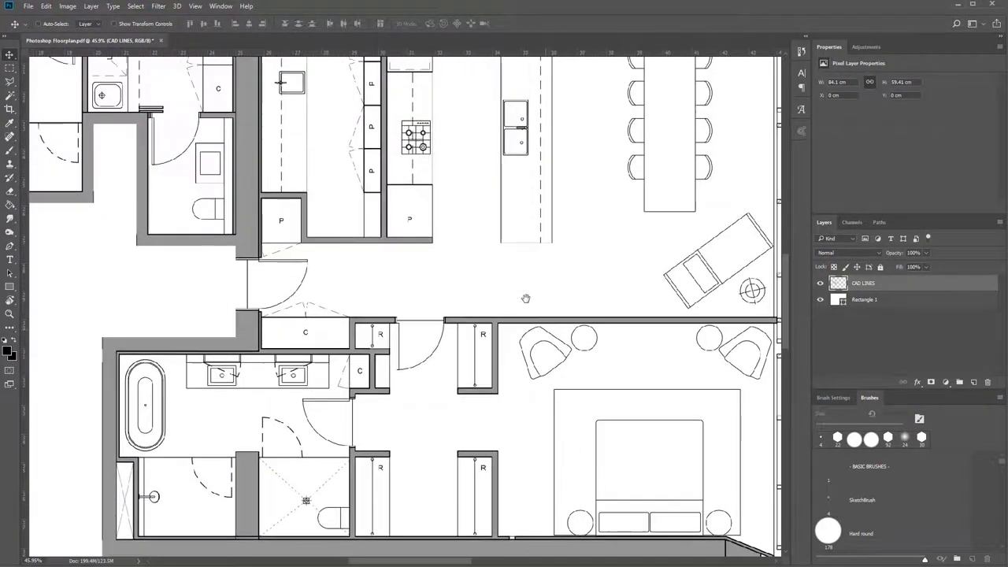
pyautogui.scroll(-1, 530, 297)
pyautogui.scroll(-4, 528, 295)
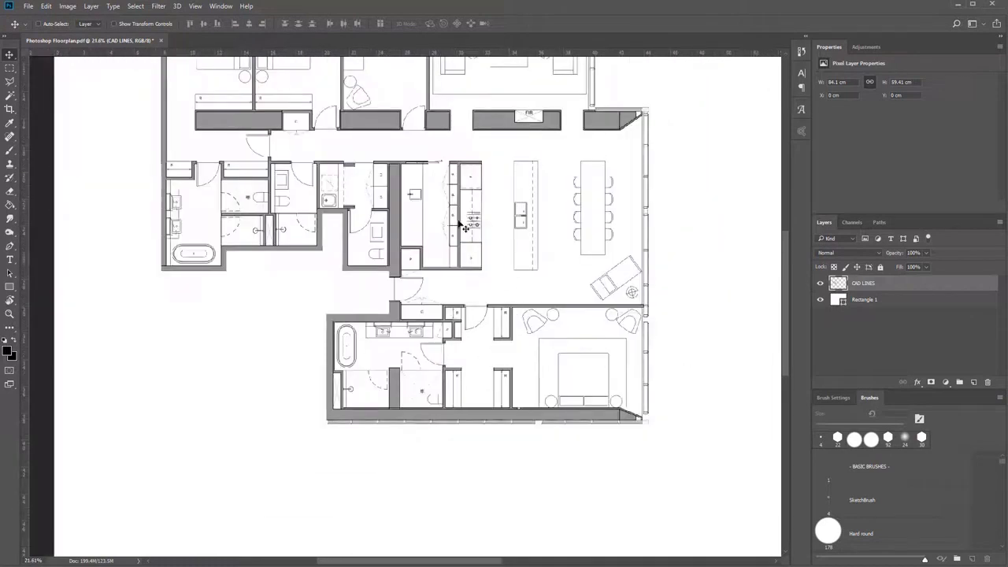
pyautogui.moveTo(472, 190); pyautogui.dragTo(469, 281)
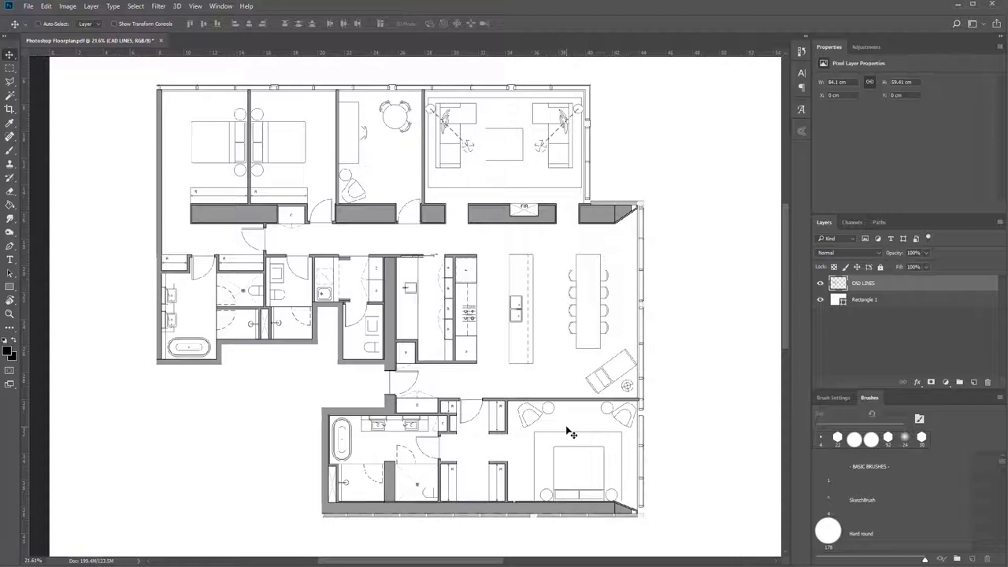
pyautogui.scroll(4, 443, 455)
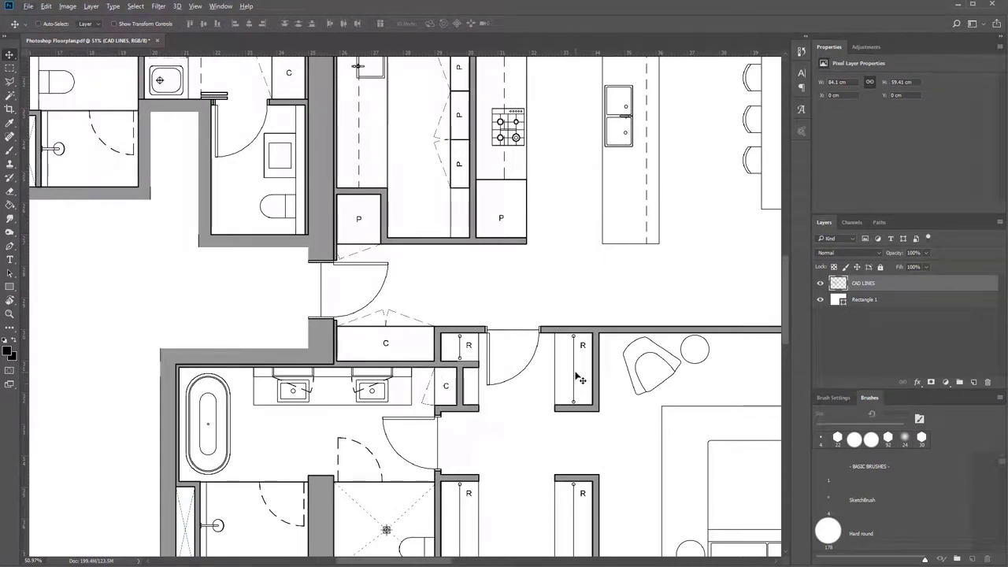
pyautogui.scroll(-1, 580, 380)
pyautogui.scroll(-1, 580, 379)
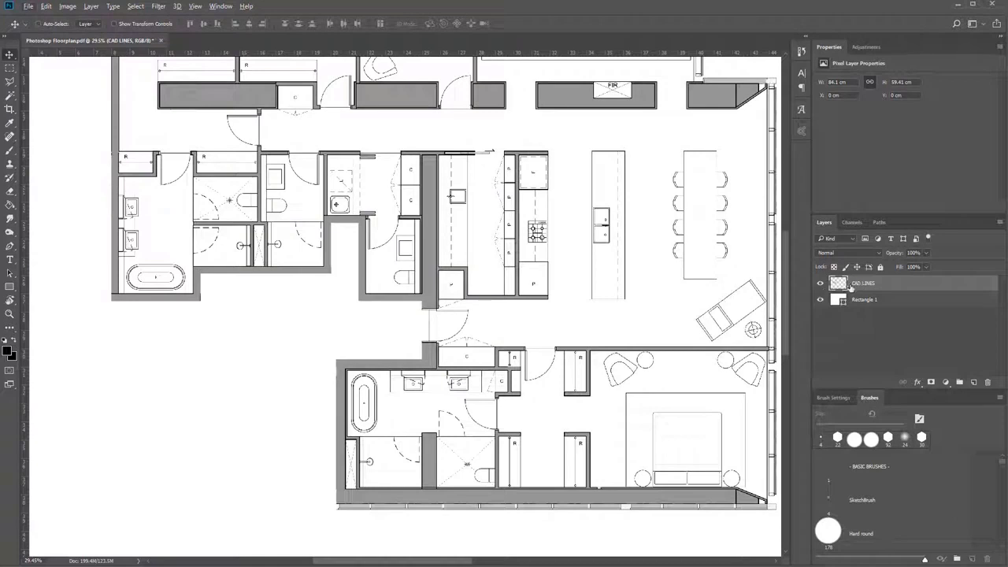
# Select the CAD LINES layer and erase the R label in the lower wardrobe next to the main bedroom.
pyautogui.click(888, 304)
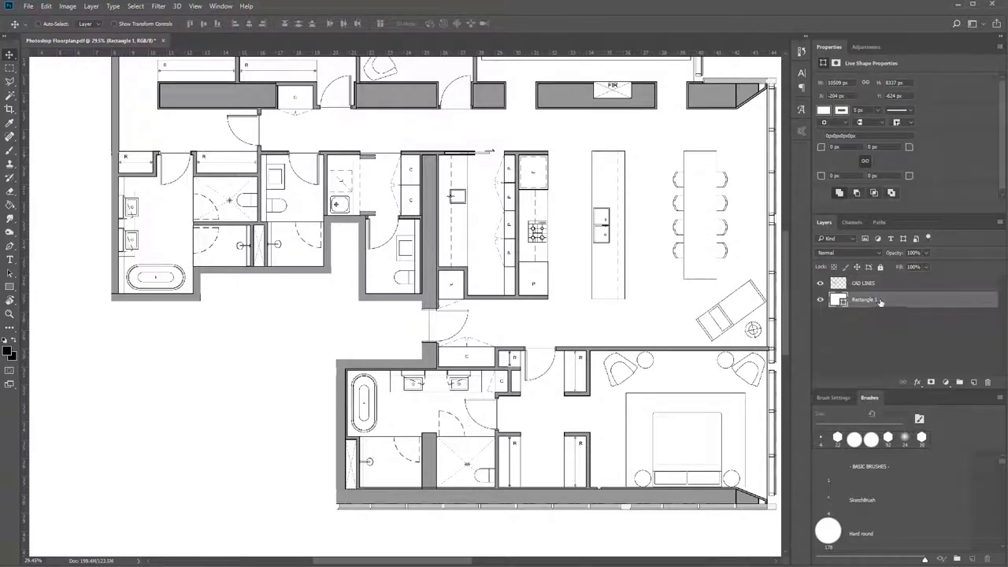
pyautogui.click(875, 288)
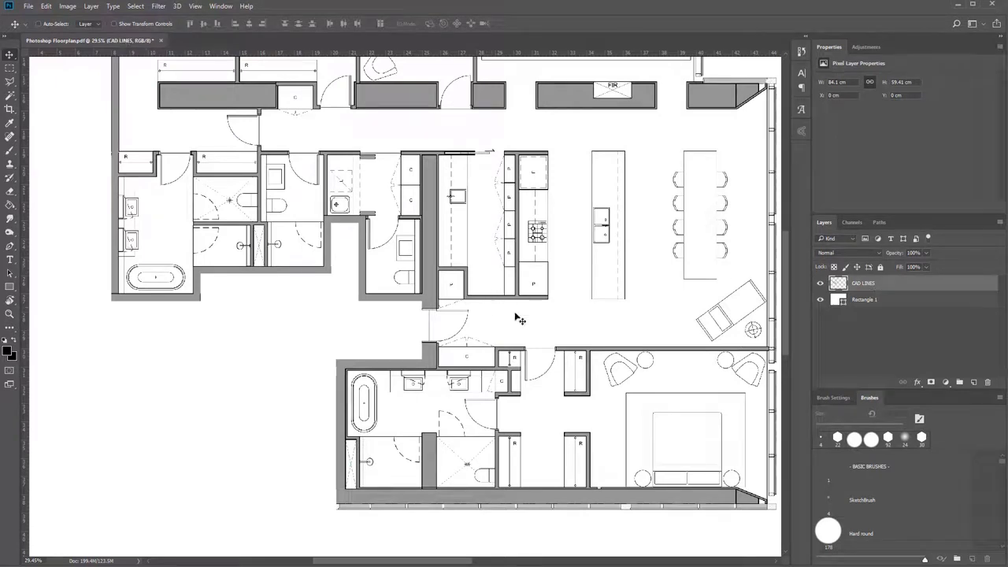
pyautogui.scroll(2, 548, 429)
pyautogui.scroll(1, 549, 441)
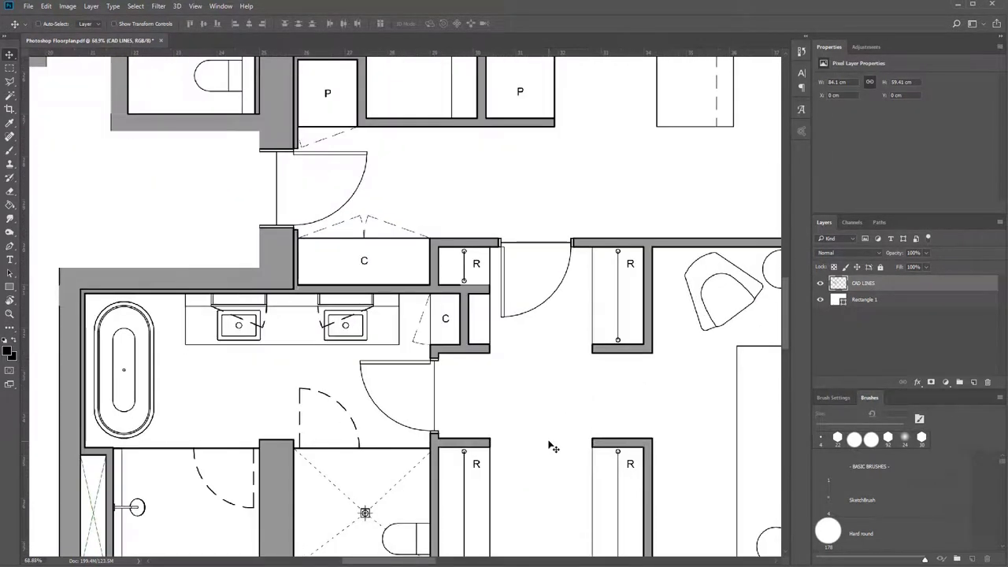
pyautogui.scroll(1, 552, 445)
pyautogui.scroll(-1, 552, 443)
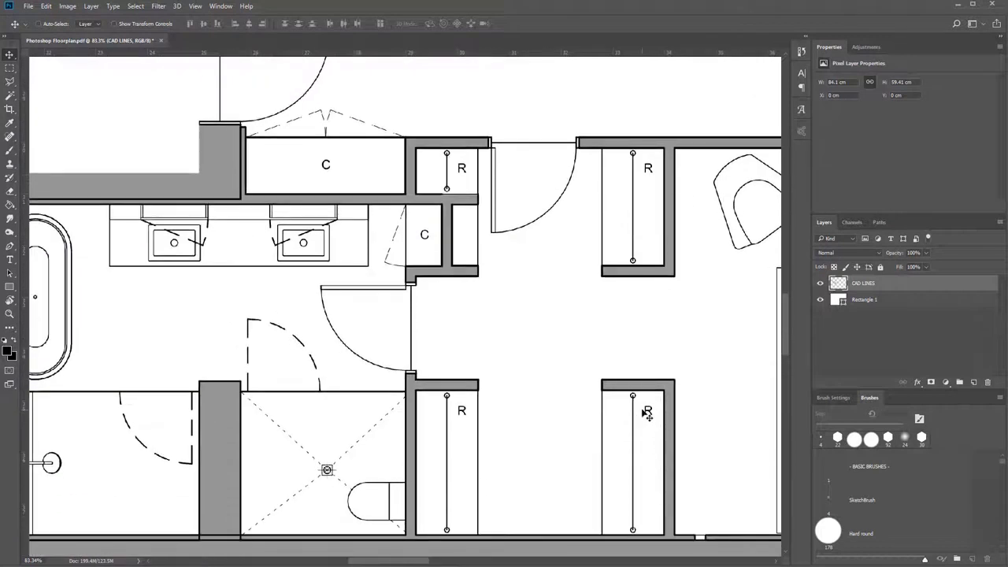
pyautogui.scroll(1, 651, 412)
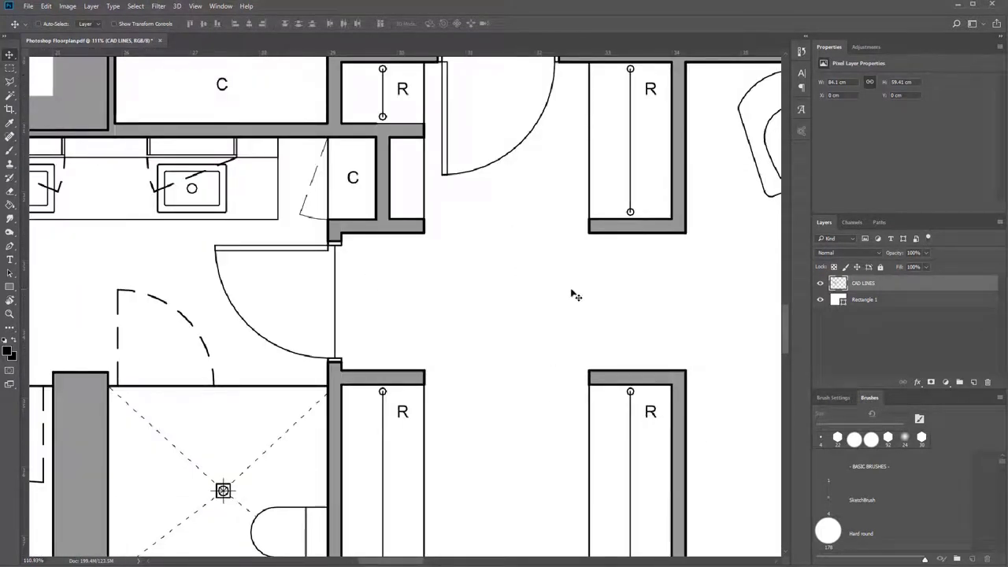
pyautogui.click(15, 67)
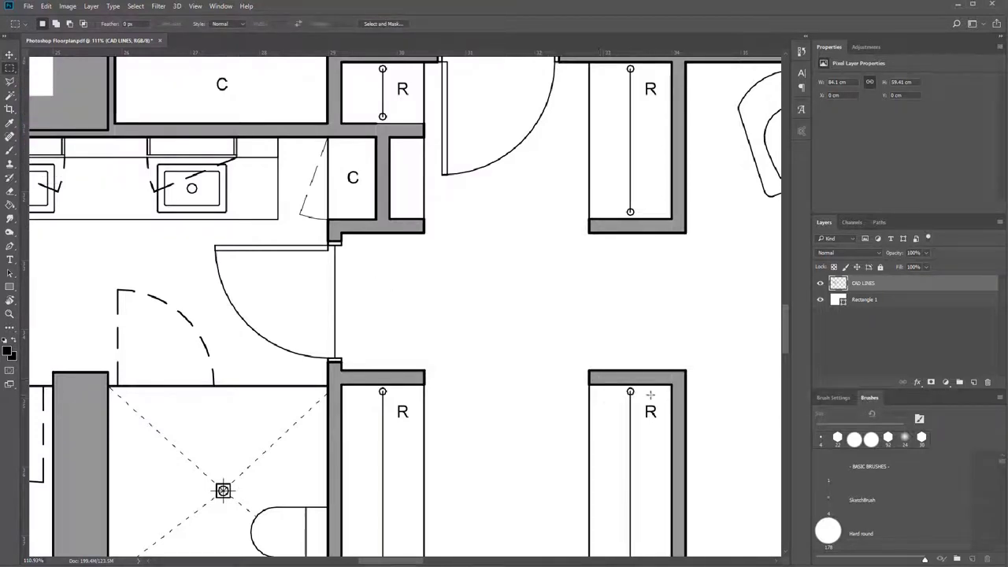
pyautogui.moveTo(639, 400); pyautogui.dragTo(663, 426)
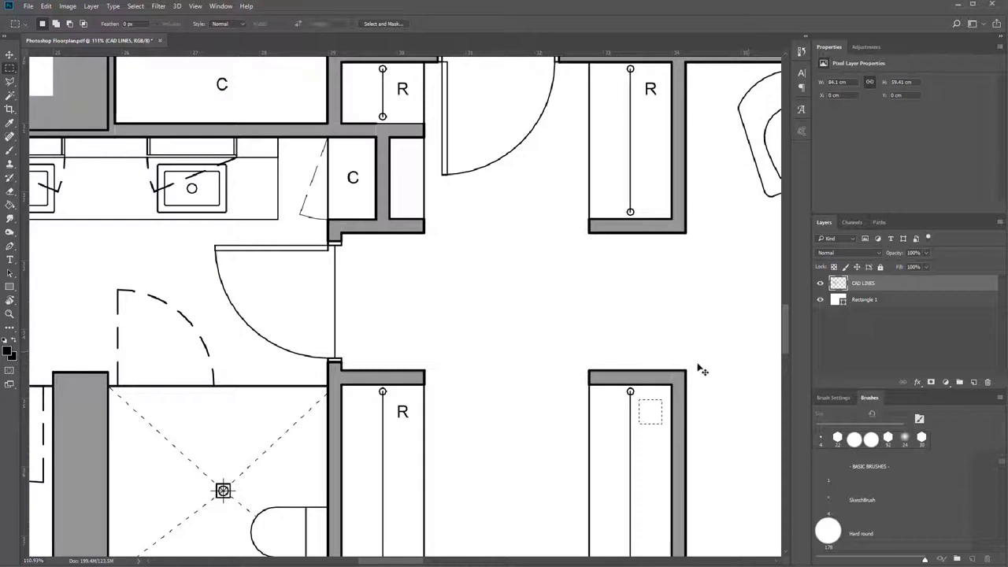
pyautogui.hotkey('ctrl', 'z')
# Try to delete a small rectangular area of the Rectangle 1 layer in the space between the wardrobes.
pyautogui.click(865, 303)
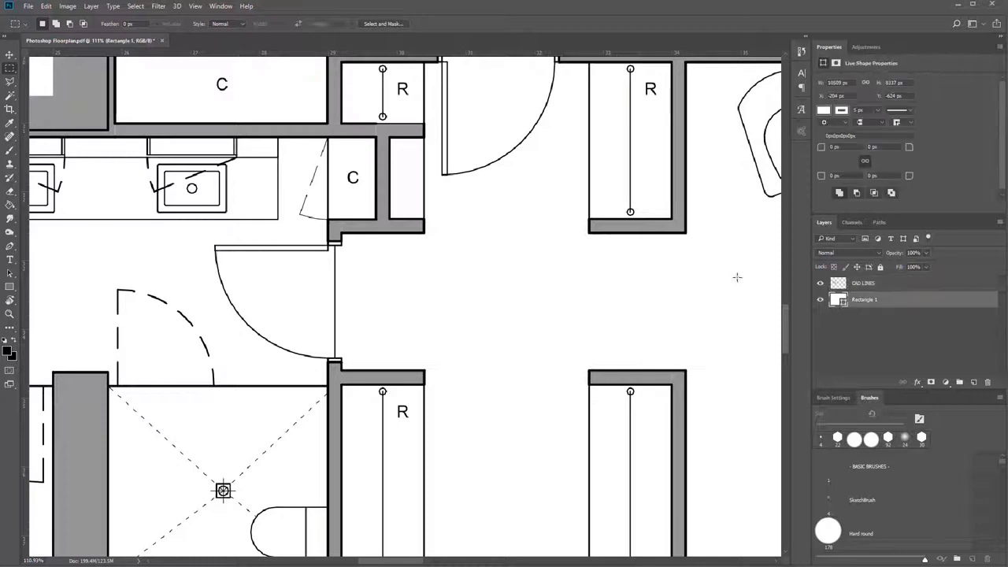
pyautogui.moveTo(516, 257); pyautogui.dragTo(550, 309)
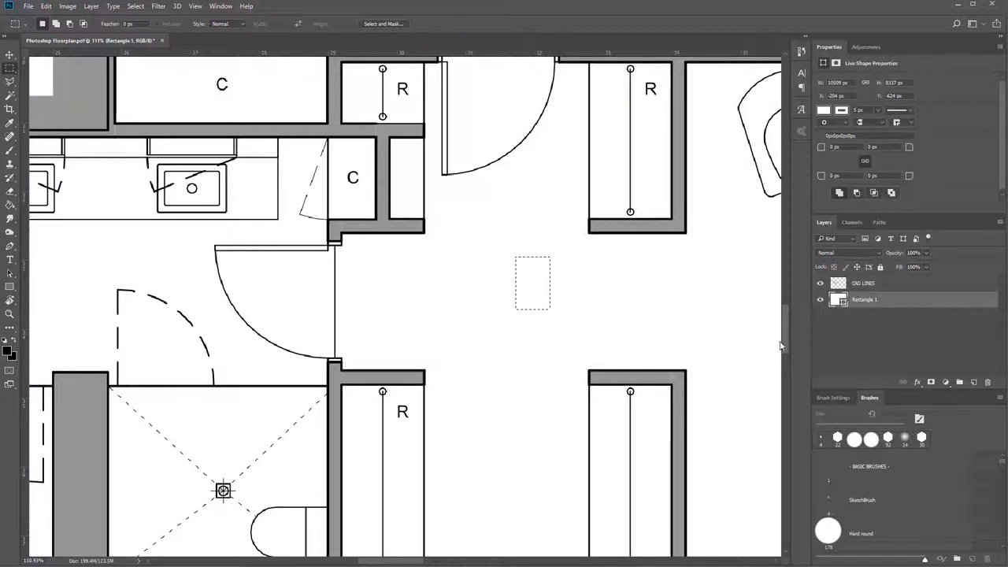
pyautogui.press('Delete')
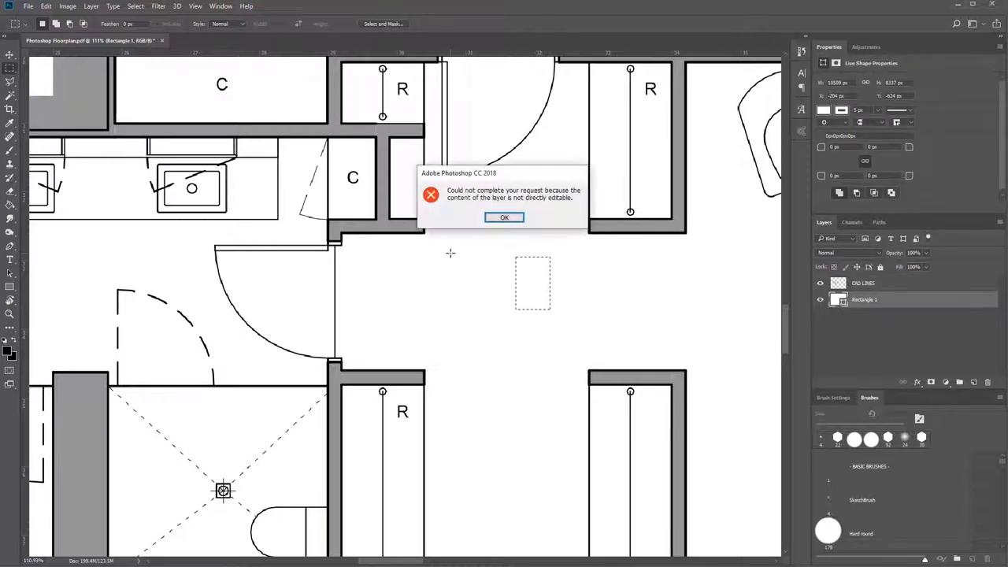
pyautogui.press('Return')
pyautogui.press('Return')
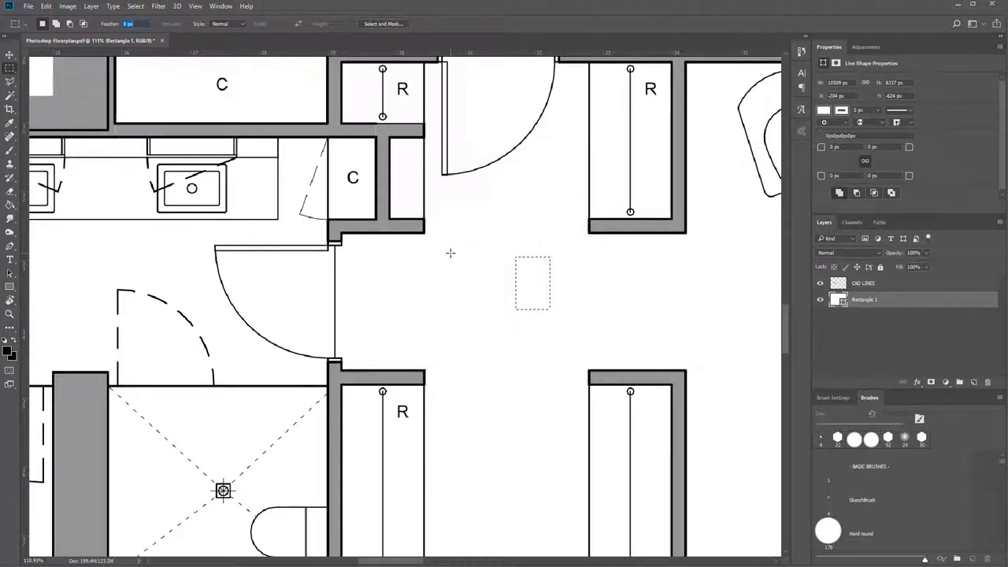
pyautogui.press('Delete')
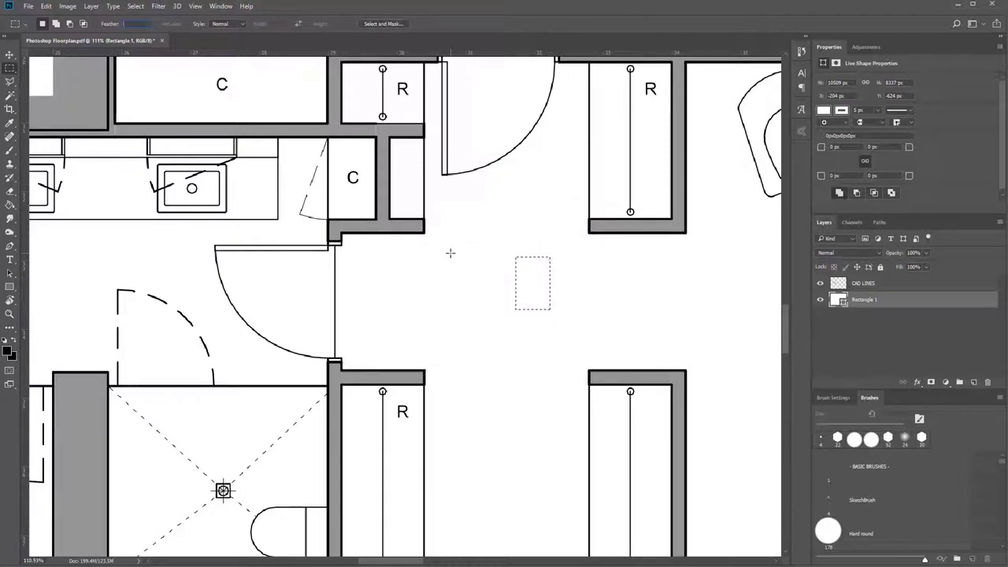
pyautogui.write('e')
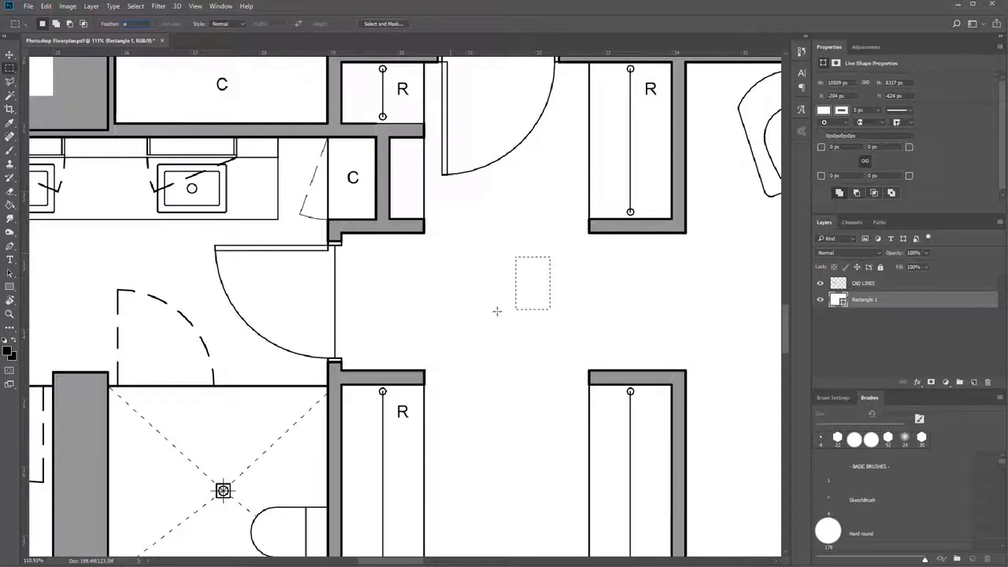
pyautogui.press('Return')
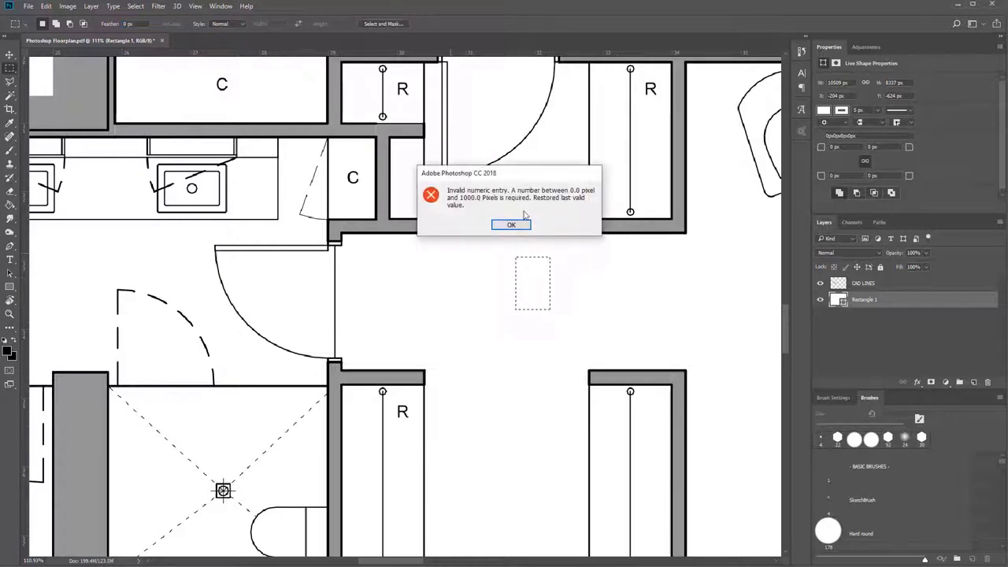
pyautogui.press('Return')
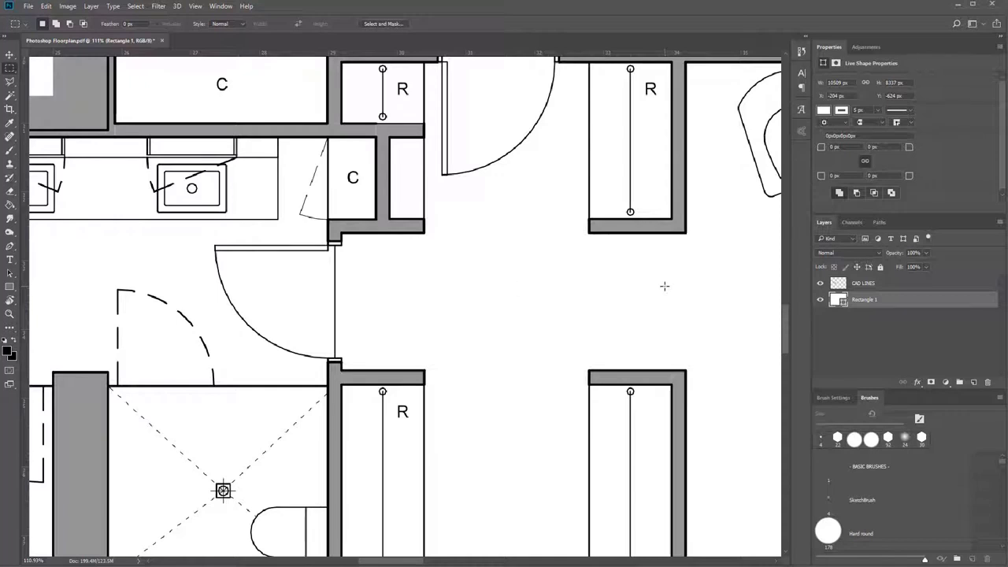
# Erase the three remaining R labels in the wardrobes by the bedroom entry on the CAD LINES layer.
pyautogui.press('v')
pyautogui.click(886, 284)
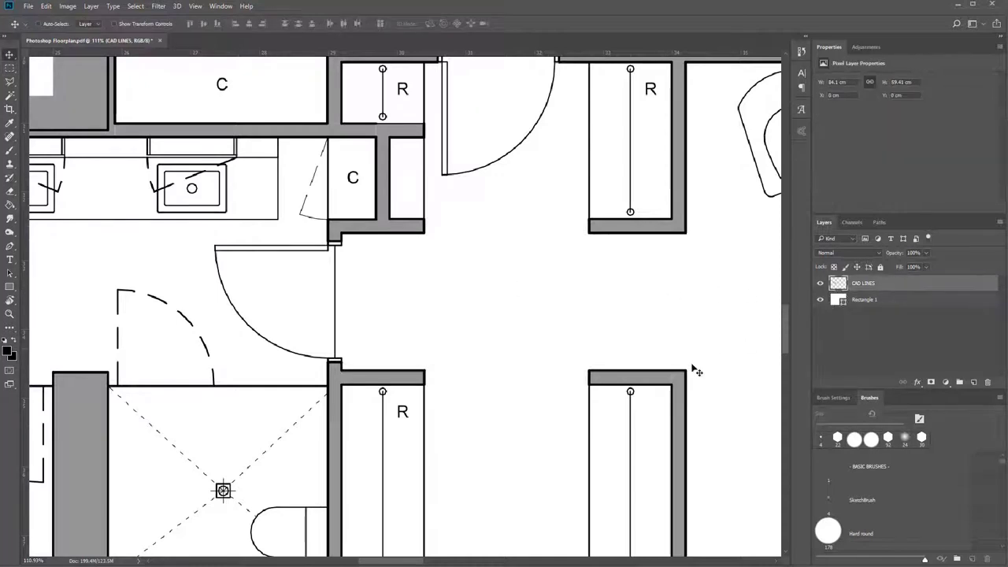
pyautogui.press('m')
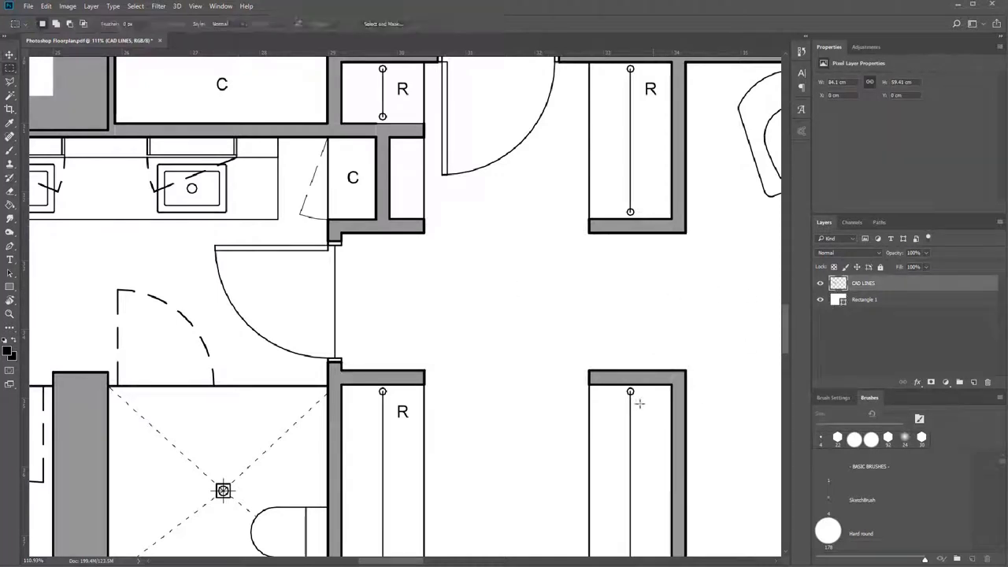
pyautogui.moveTo(392, 400); pyautogui.dragTo(422, 431)
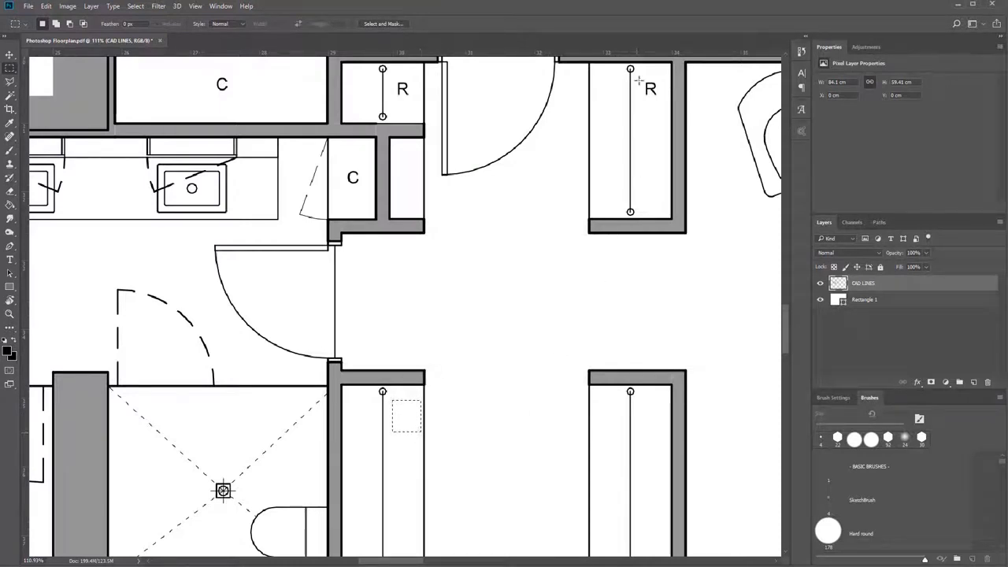
pyautogui.moveTo(639, 81); pyautogui.dragTo(669, 100)
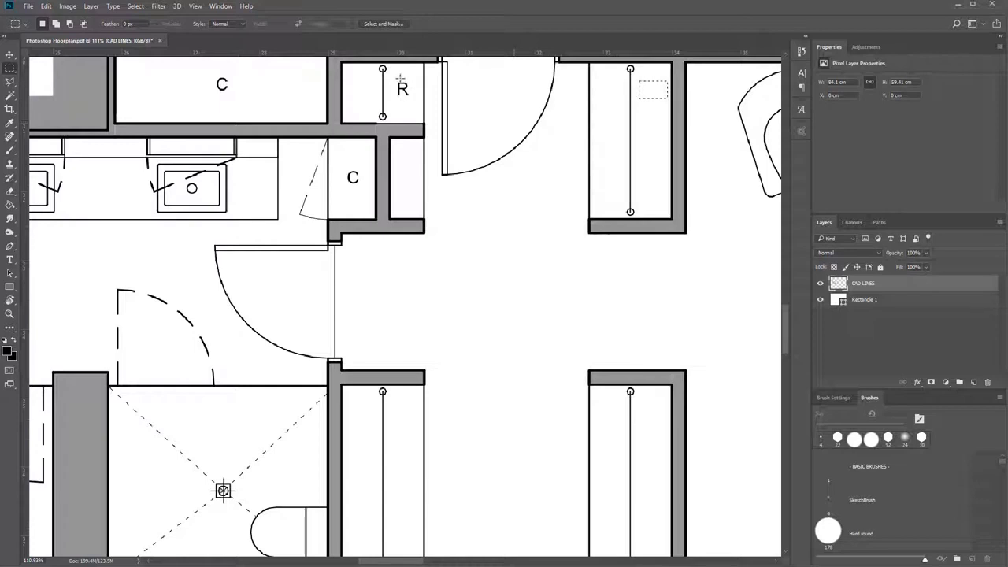
pyautogui.moveTo(390, 75); pyautogui.dragTo(417, 104)
# Erase the two C labels in the small bathroom cupboard and the wide cupboard above it.
pyautogui.moveTo(343, 165); pyautogui.dragTo(364, 187)
pyautogui.press('Delete')
pyautogui.moveTo(210, 71); pyautogui.dragTo(237, 94)
pyautogui.press('Delete')
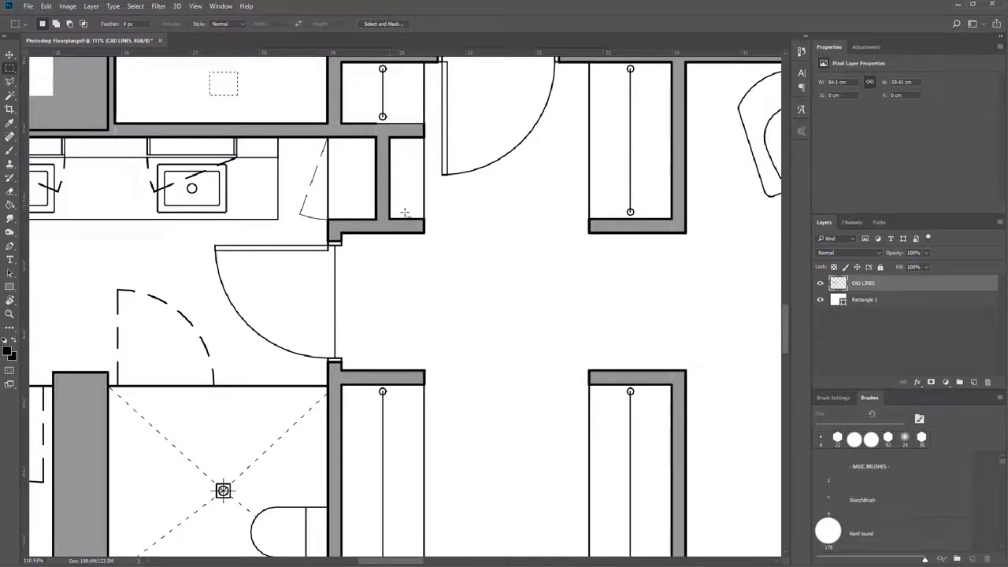
pyautogui.keyDown('alt'); pyautogui.scroll(-3, 224, 88); pyautogui.keyUp('alt')
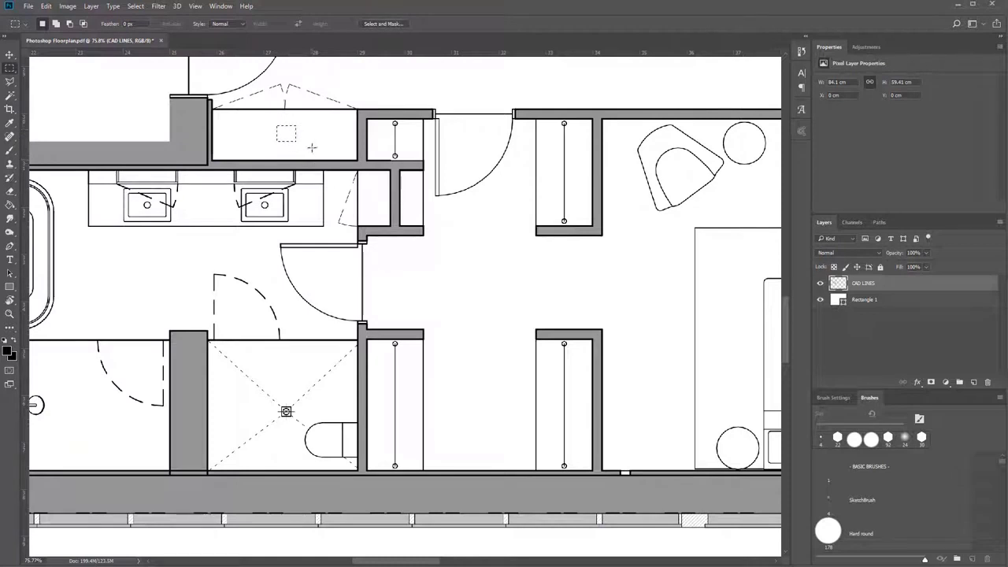
pyautogui.moveTo(601, 258); pyautogui.dragTo(676, 329)
pyautogui.press('v')
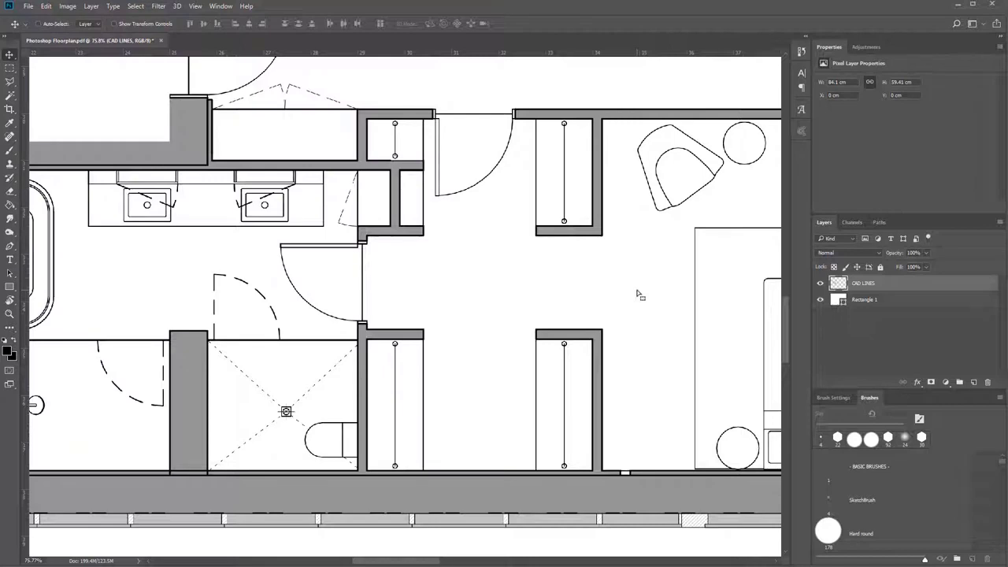
# Erase the kitchen's P label below the cooktop, the F label above it and the topmost P in the pantry column.
pyautogui.scroll(-3, 640, 294)
pyautogui.scroll(-1, 338, 333)
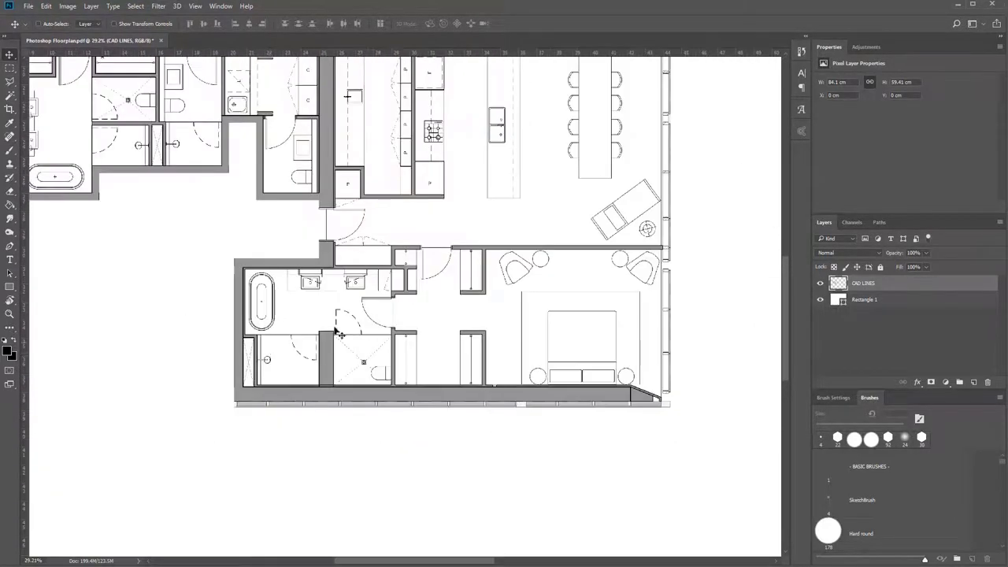
pyautogui.scroll(4, 416, 331)
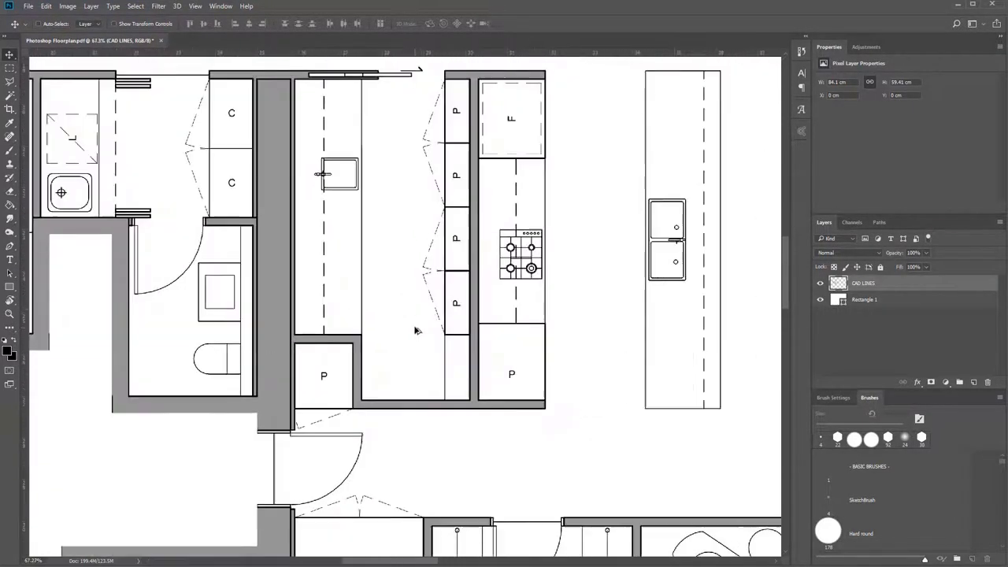
pyautogui.scroll(1, 416, 331)
pyautogui.press('m')
pyautogui.moveTo(501, 395); pyautogui.dragTo(525, 410)
pyautogui.press('Delete')
pyautogui.moveTo(498, 136); pyautogui.dragTo(531, 164)
pyautogui.press('Delete')
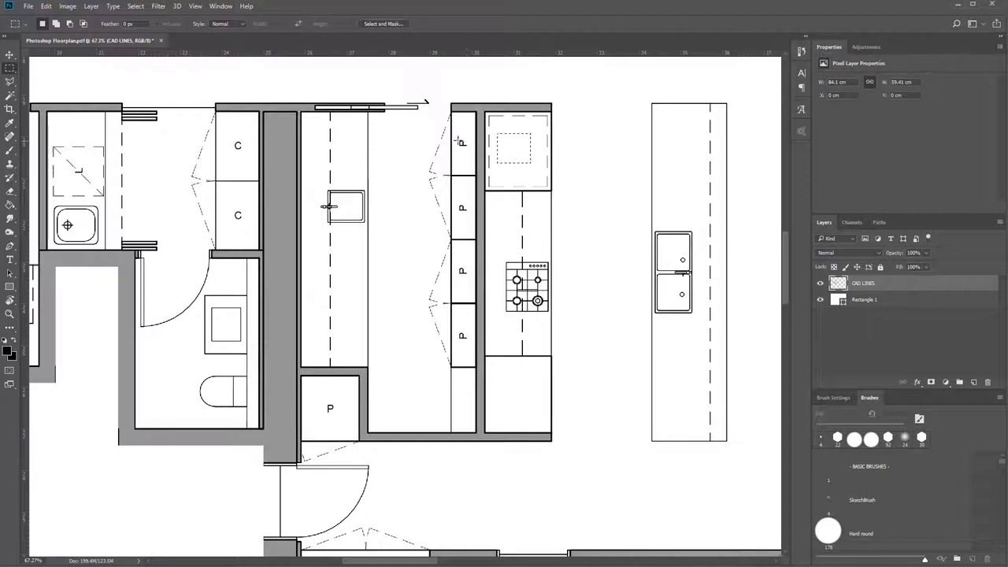
pyautogui.moveTo(458, 140); pyautogui.dragTo(471, 152)
pyautogui.press('Delete')
# Delete an area around the pantry column's second P label that crosses the adjoining wall, and undo the deletion.
pyautogui.moveTo(457, 200); pyautogui.dragTo(499, 223)
pyautogui.press('Delete')
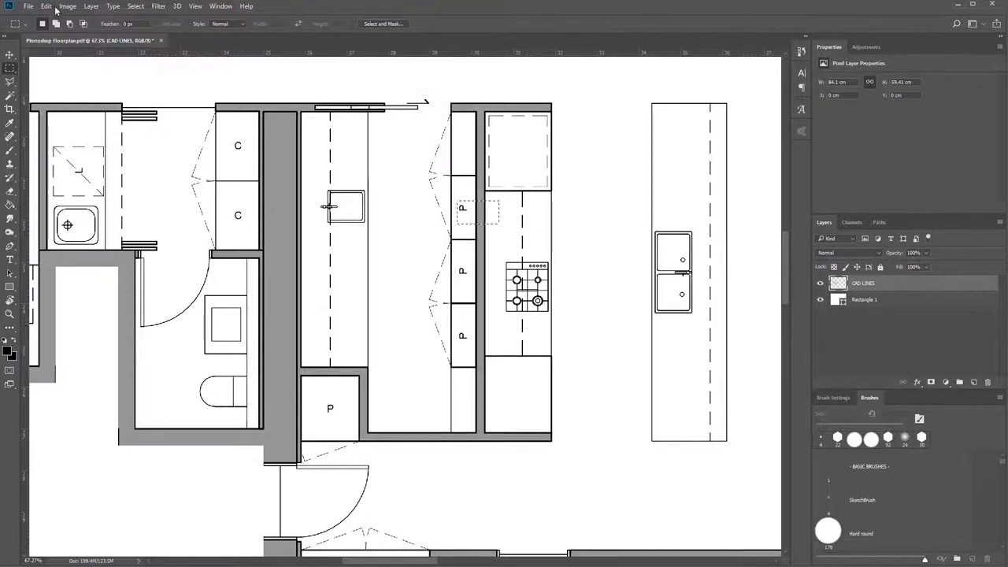
pyautogui.click(52, 8)
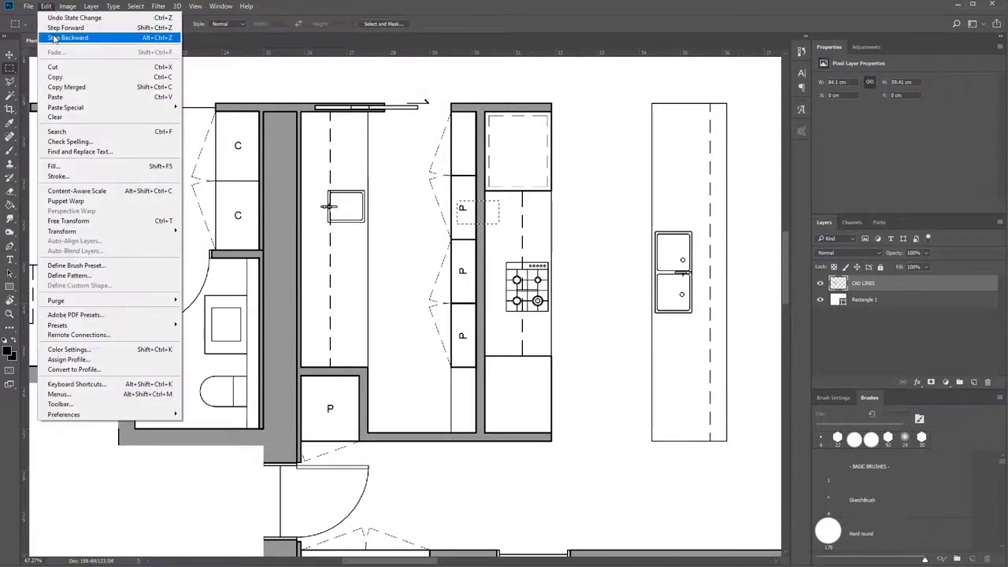
pyautogui.click(72, 41)
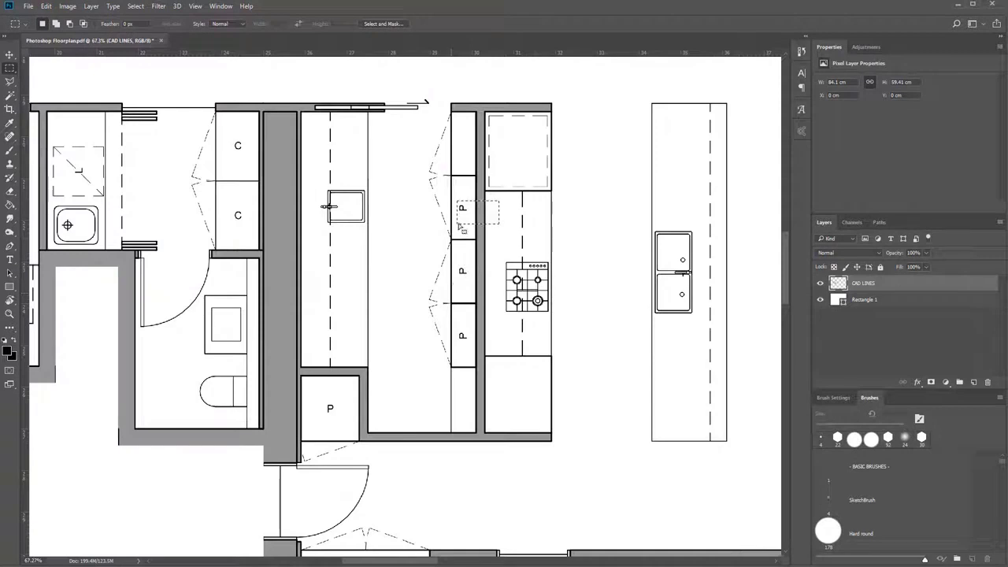
# Erase the second and third P labels in the pantry column without touching the surrounding lines.
pyautogui.moveTo(451, 196); pyautogui.dragTo(465, 216)
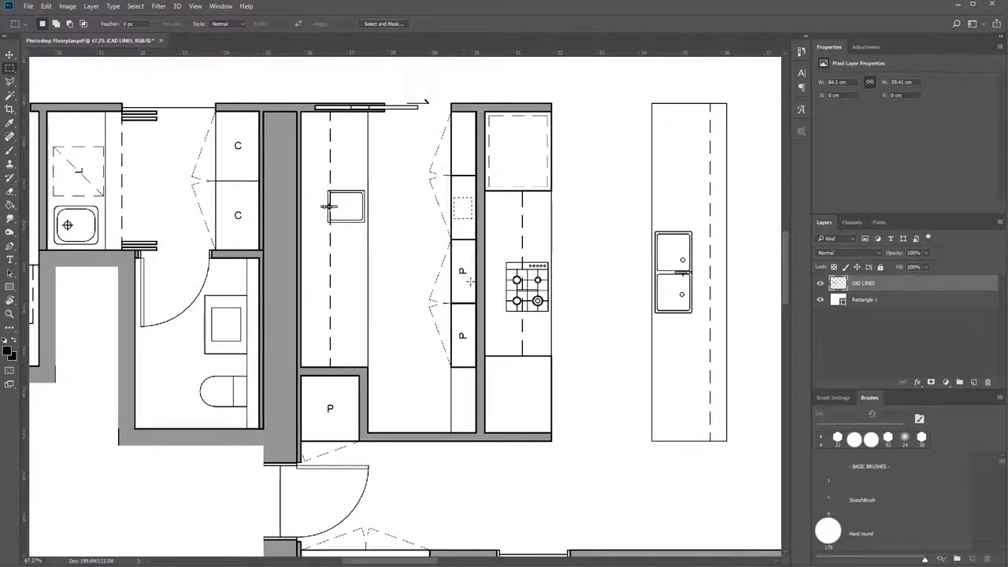
pyautogui.moveTo(459, 265); pyautogui.dragTo(474, 281)
pyautogui.moveTo(470, 276); pyautogui.dragTo(467, 275)
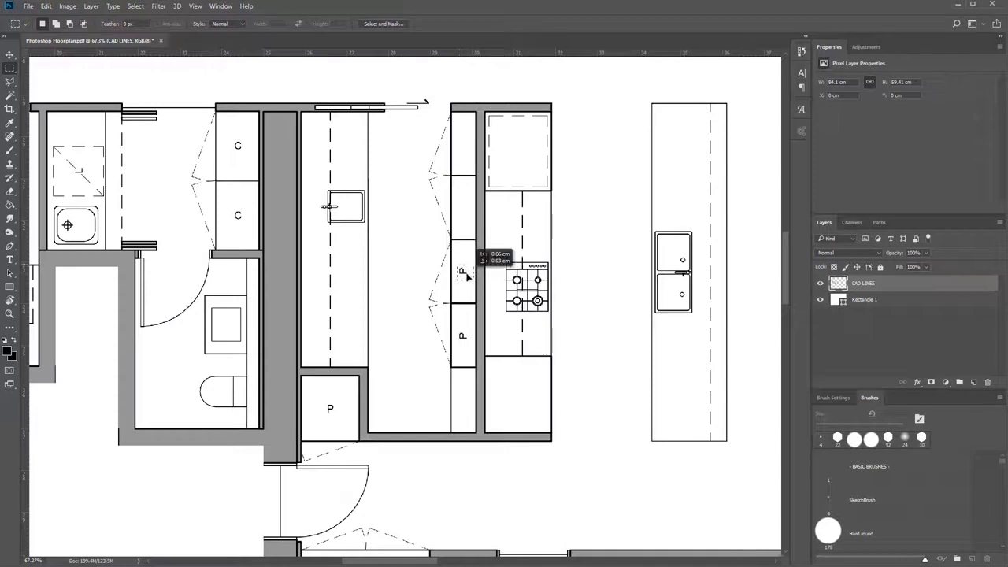
pyautogui.press('Delete')
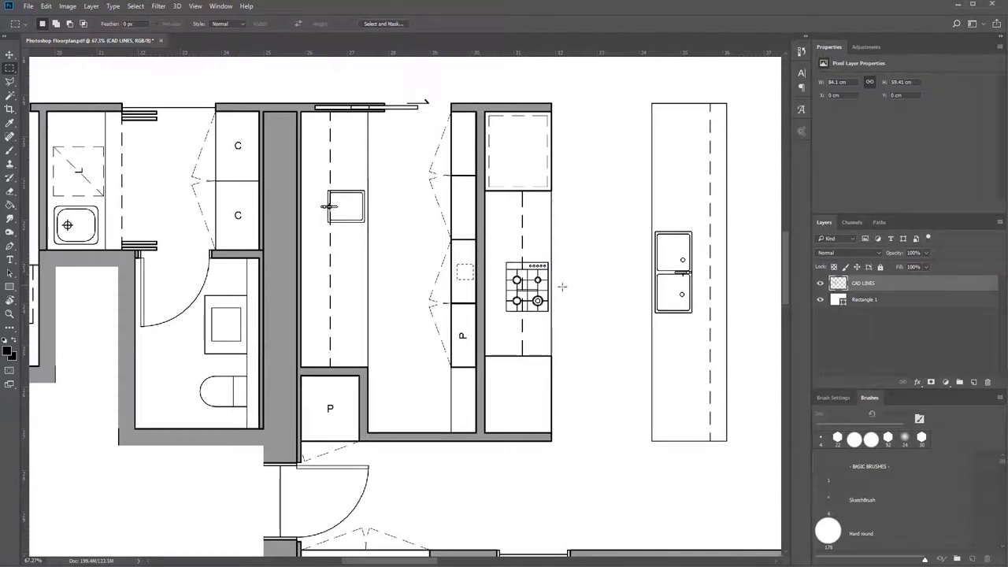
pyautogui.moveTo(586, 223); pyautogui.dragTo(638, 274)
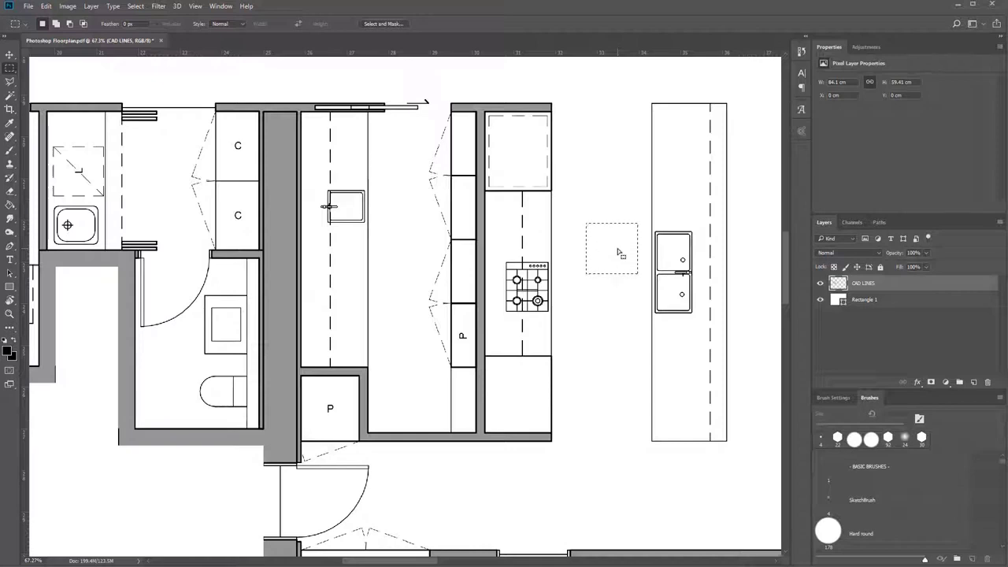
# Delete square areas over the cooktop and the island bench sink, and undo the deletions.
pyautogui.moveTo(631, 253)
pyautogui.mouseDown()
pyautogui.moveTo(700, 279)
pyautogui.moveTo(529, 278)
pyautogui.moveTo(534, 323)
pyautogui.moveTo(531, 286)
pyautogui.moveTo(574, 300)
pyautogui.moveTo(706, 306)
pyautogui.moveTo(604, 416)
pyautogui.mouseUp()
pyautogui.press('Delete')
pyautogui.press('Delete')
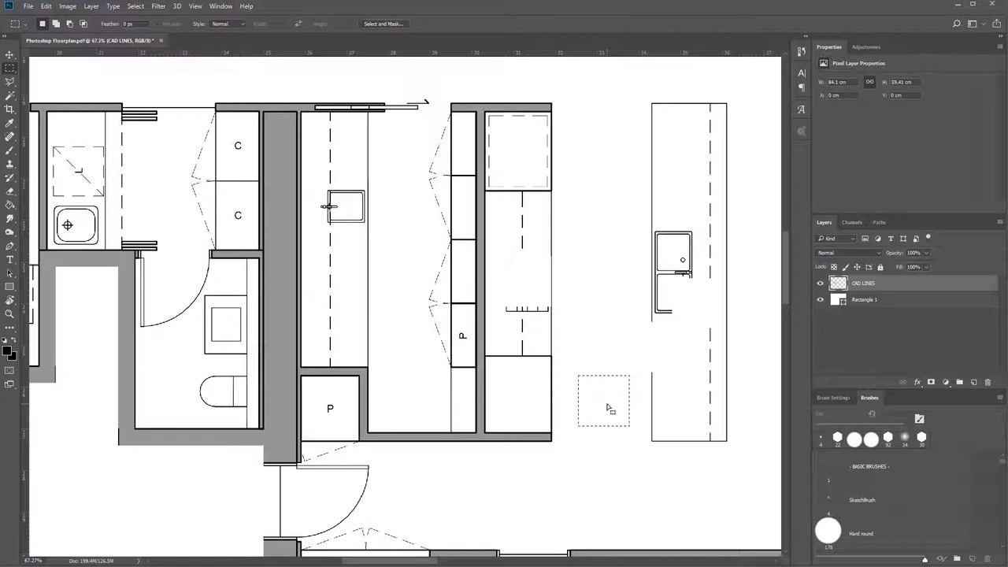
pyautogui.hotkey('ctrl', 'z')
pyautogui.hotkey('ctrl', 'z')
pyautogui.hotkey('ctrl', 'z')
pyautogui.hotkey('ctrl', 'z')
pyautogui.hotkey('ctrl', 'z')
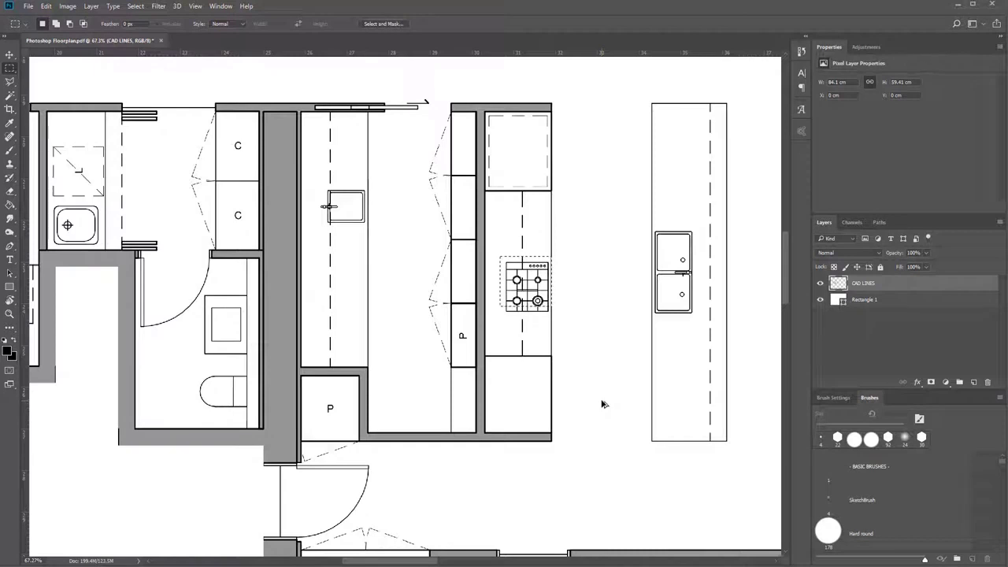
# Erase the lowest P label in the pantry column and the P label in the cupboard beside the entry door.
pyautogui.click(564, 387)
pyautogui.scroll(3, 417, 356)
pyautogui.moveTo(495, 309); pyautogui.dragTo(513, 341)
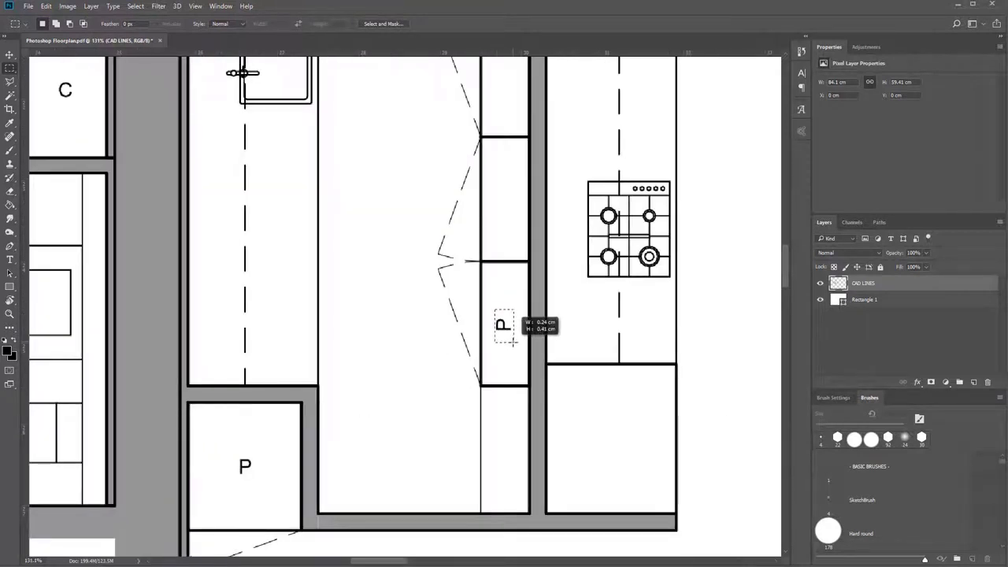
pyautogui.press('Delete')
pyautogui.moveTo(233, 453); pyautogui.dragTo(265, 479)
pyautogui.press('Delete')
pyautogui.scroll(-2, 275, 459)
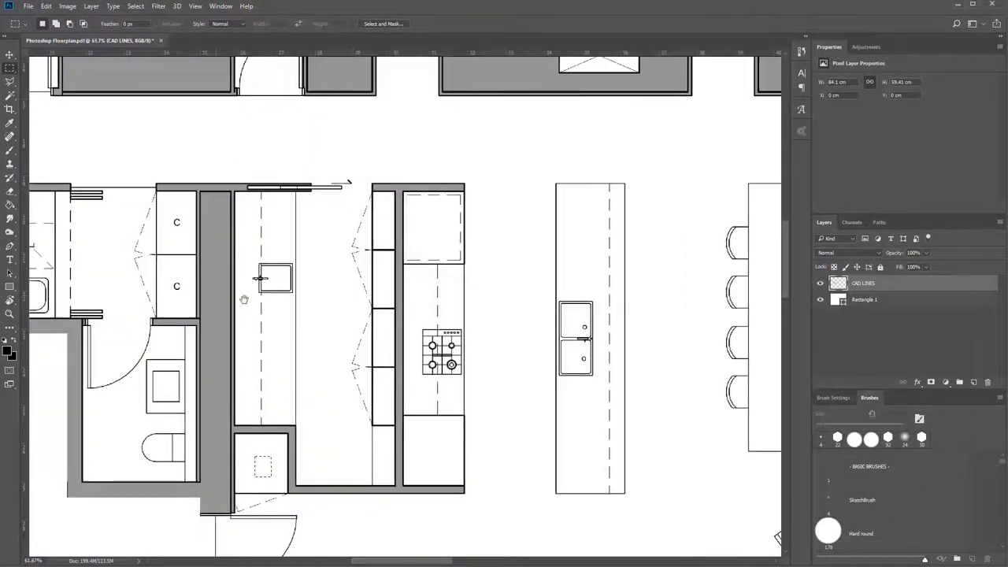
# Erase the two C labels in the cupboard opposite the laundry sink.
pyautogui.moveTo(244, 301); pyautogui.dragTo(532, 339)
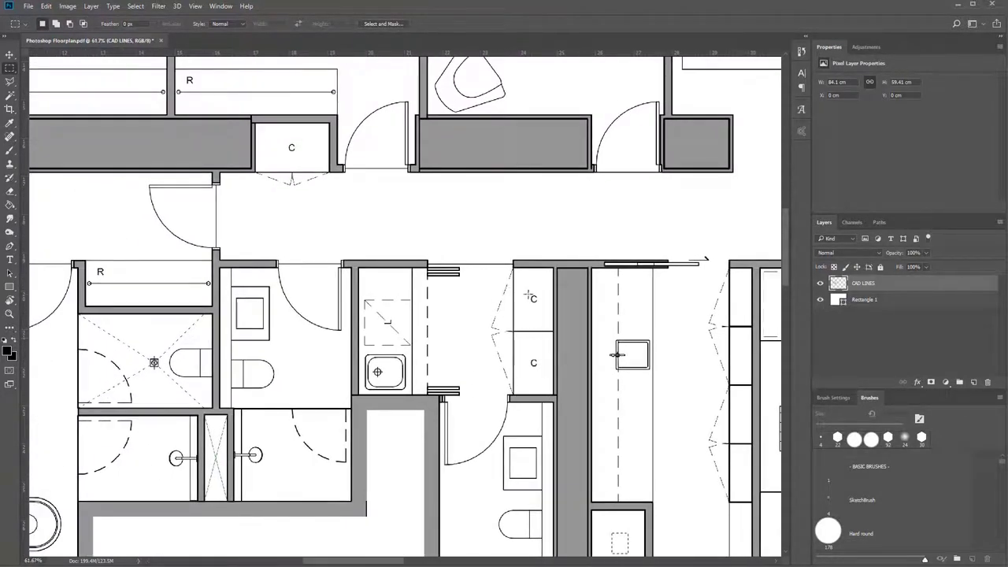
pyautogui.moveTo(523, 292); pyautogui.dragTo(545, 308)
pyautogui.press('Delete')
pyautogui.click(524, 358)
# Erase the R label above the shower room, the C label in the hallway cupboard and the second bedroom's R label.
pyautogui.moveTo(92, 265); pyautogui.dragTo(111, 277)
pyautogui.press('Delete')
pyautogui.moveTo(283, 141); pyautogui.dragTo(299, 155)
pyautogui.press('Delete')
pyautogui.moveTo(182, 74); pyautogui.dragTo(201, 87)
pyautogui.press('Delete')
# Erase the R labels in the first bedroom's wardrobe and in the small robe above the main bathroom.
pyautogui.moveTo(316, 290)
pyautogui.mouseDown()
pyautogui.moveTo(678, 313)
pyautogui.moveTo(685, 267)
pyautogui.moveTo(660, 336)
pyautogui.mouseUp()
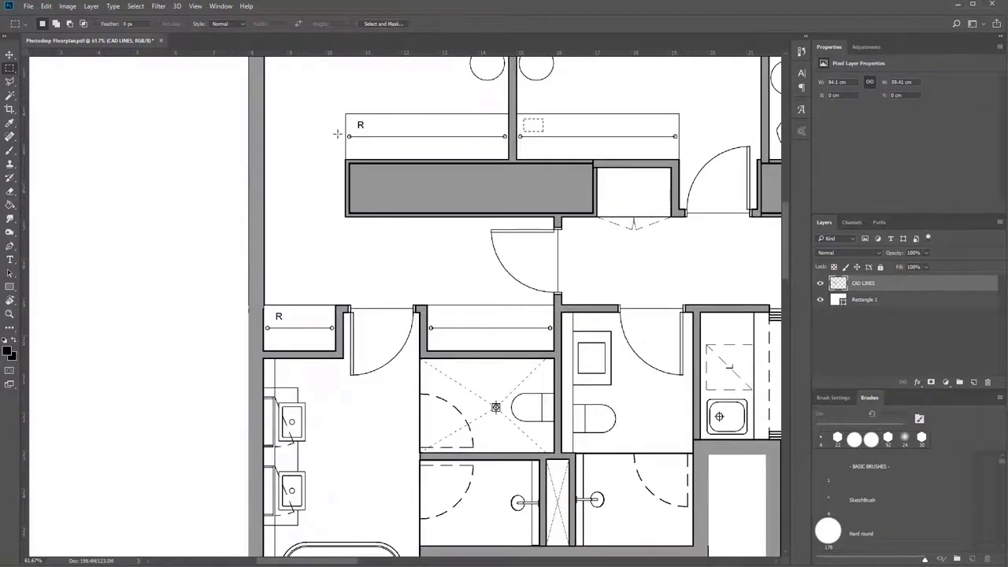
pyautogui.moveTo(353, 119); pyautogui.dragTo(372, 132)
pyautogui.press('Delete')
pyautogui.moveTo(270, 309); pyautogui.dragTo(304, 330)
pyautogui.scroll(-3, 305, 335)
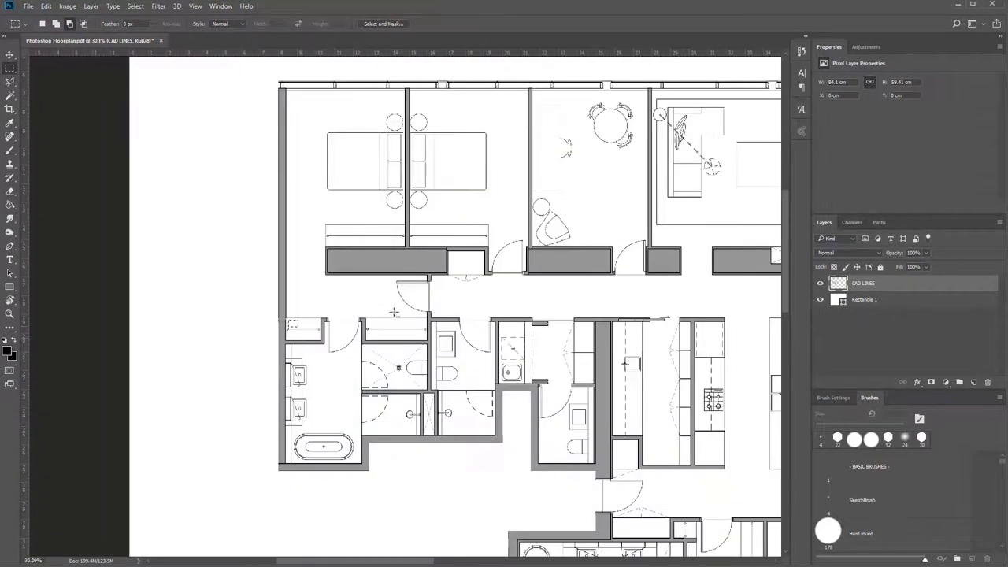
# Erase the FIR label from the fireplace recess without cutting its crossed lines, and clear the selection.
pyautogui.scroll(-3, 394, 312)
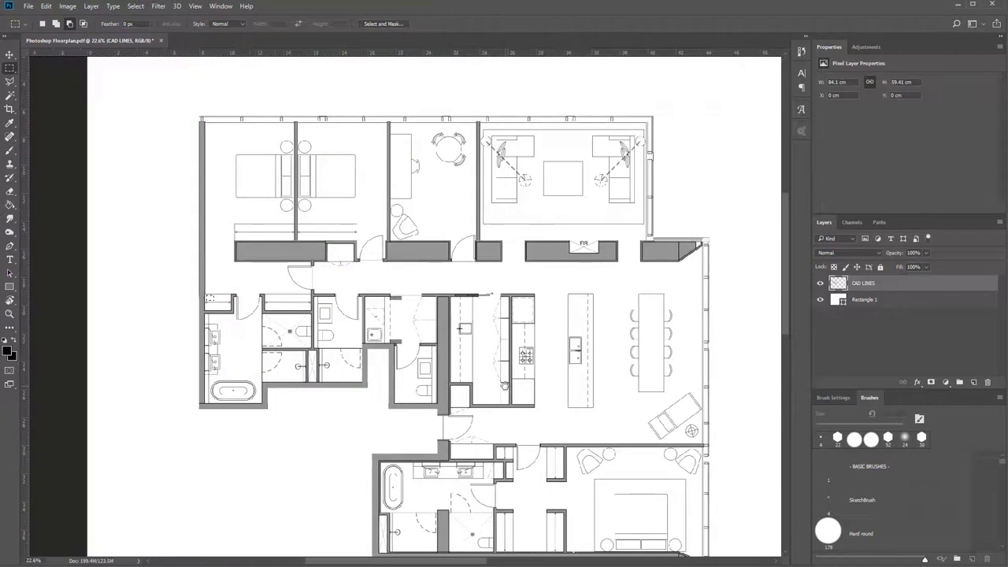
pyautogui.moveTo(505, 385); pyautogui.dragTo(494, 276)
pyautogui.moveTo(483, 312); pyautogui.dragTo(477, 387)
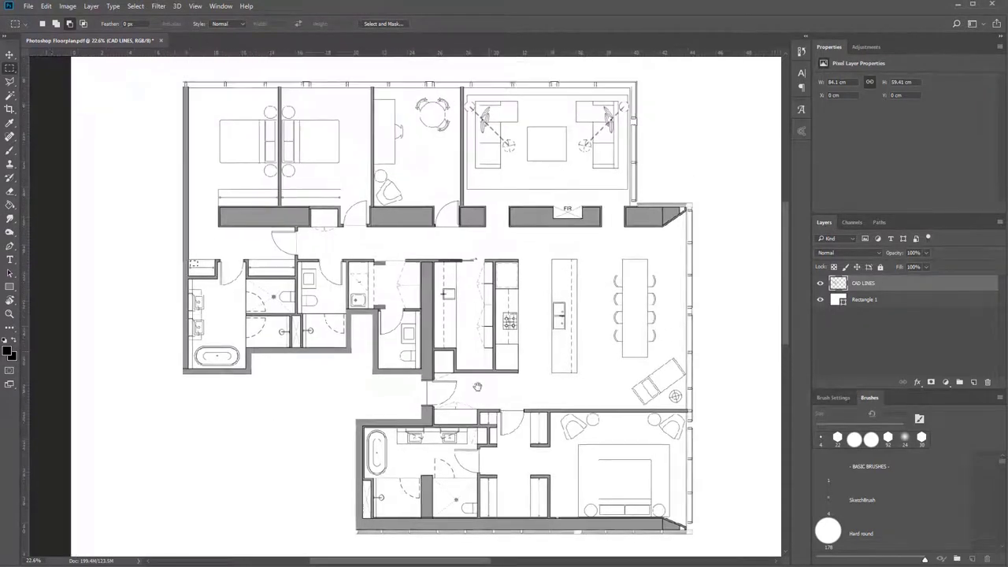
pyautogui.scroll(8, 543, 268)
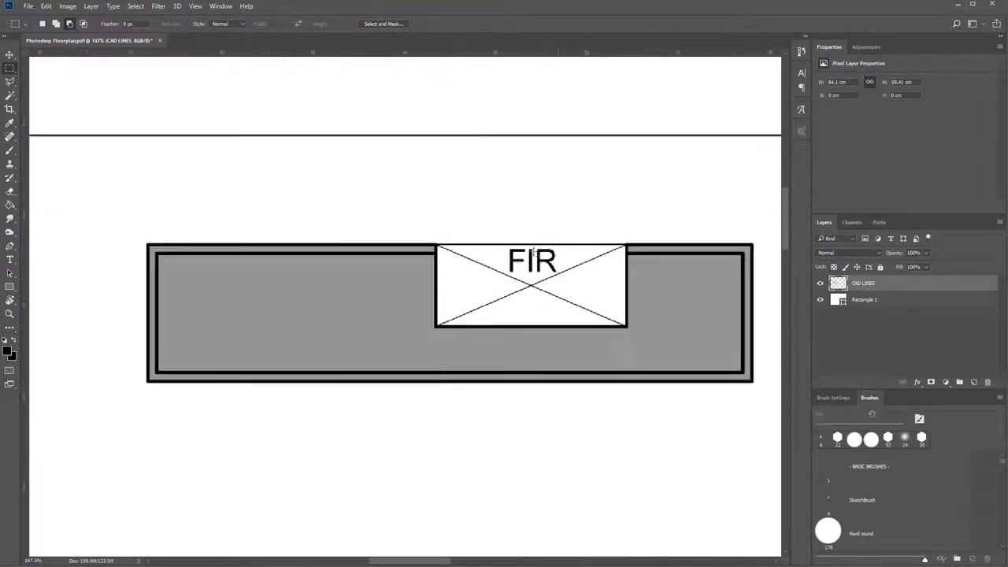
pyautogui.scroll(2, 535, 253)
pyautogui.moveTo(500, 244); pyautogui.dragTo(579, 281)
pyautogui.press('Delete')
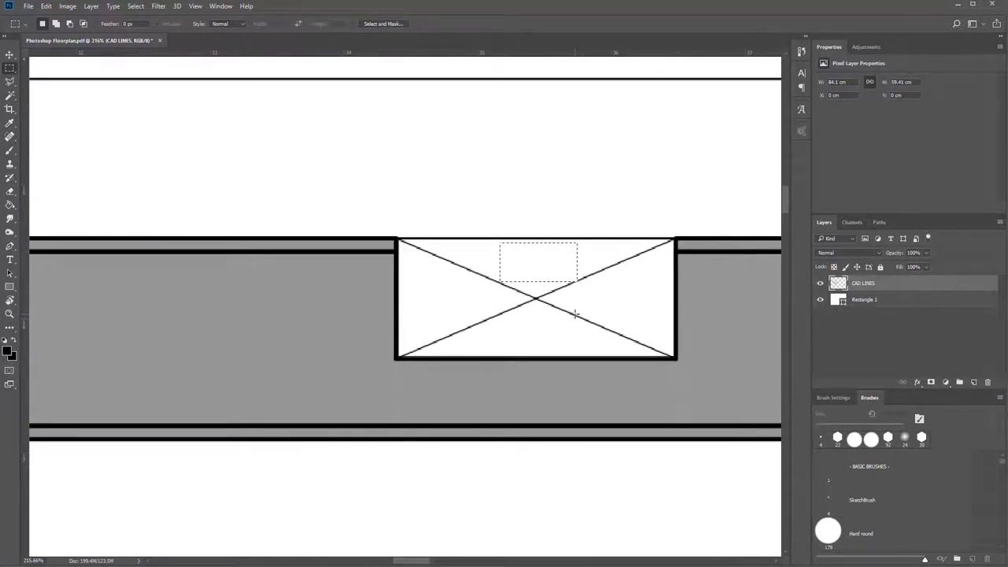
pyautogui.hotkey('ctrl', 'd')
pyautogui.scroll(-5, 541, 310)
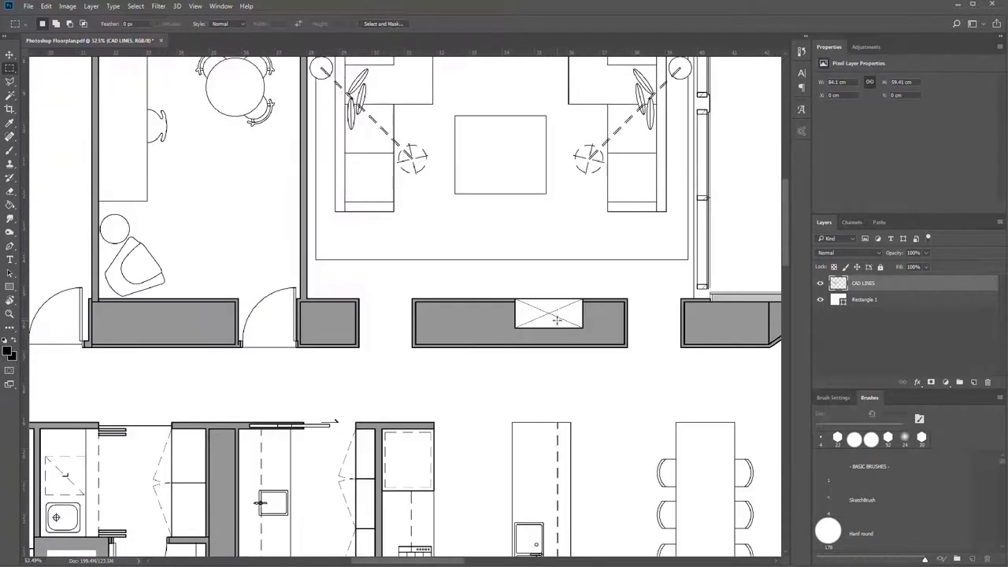
# Shift the CAD LINES layer about 1.29 cm to the left on the canvas.
pyautogui.press('v')
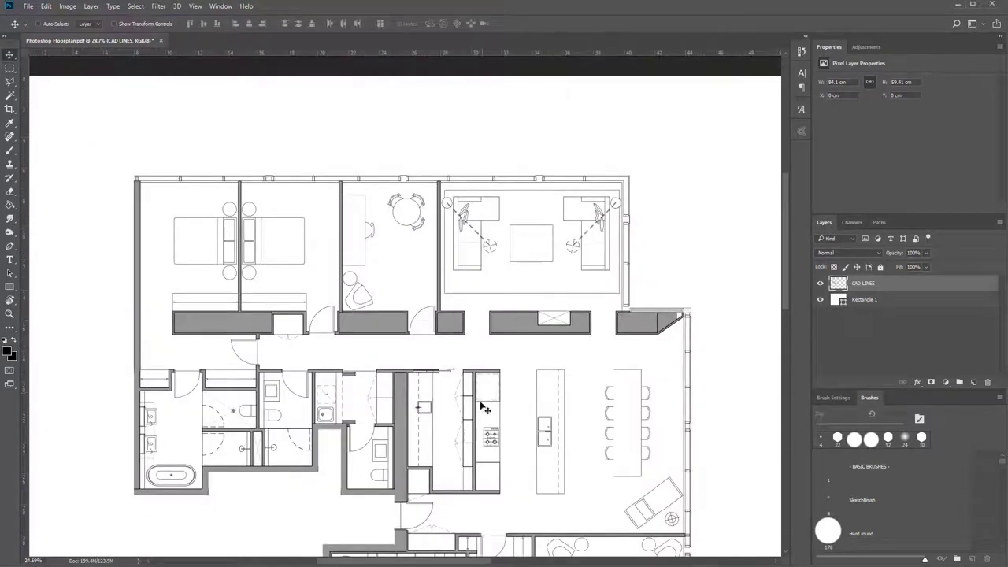
pyautogui.moveTo(479, 405); pyautogui.dragTo(418, 334)
pyautogui.scroll(-1, 450, 317)
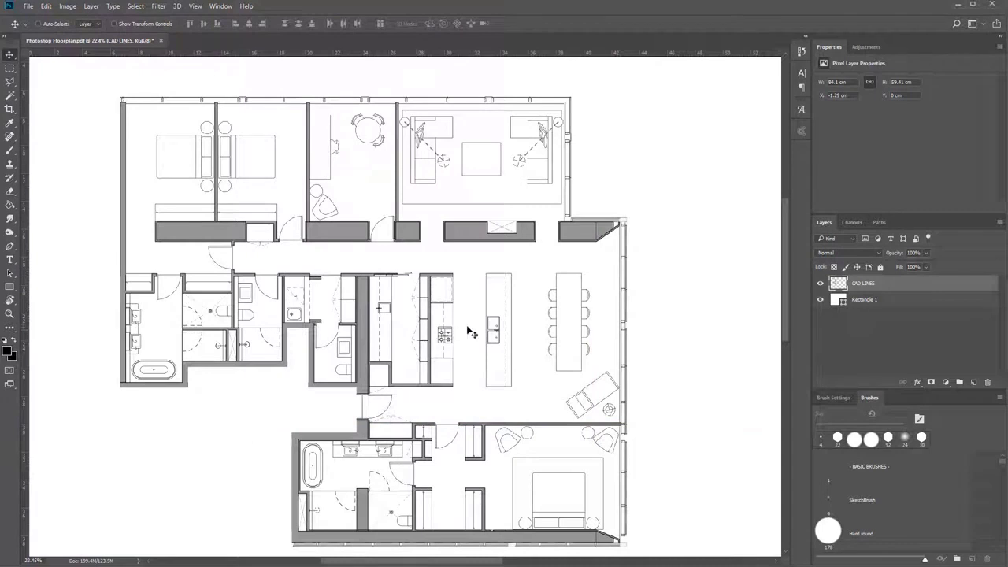
pyautogui.scroll(-1, 478, 331)
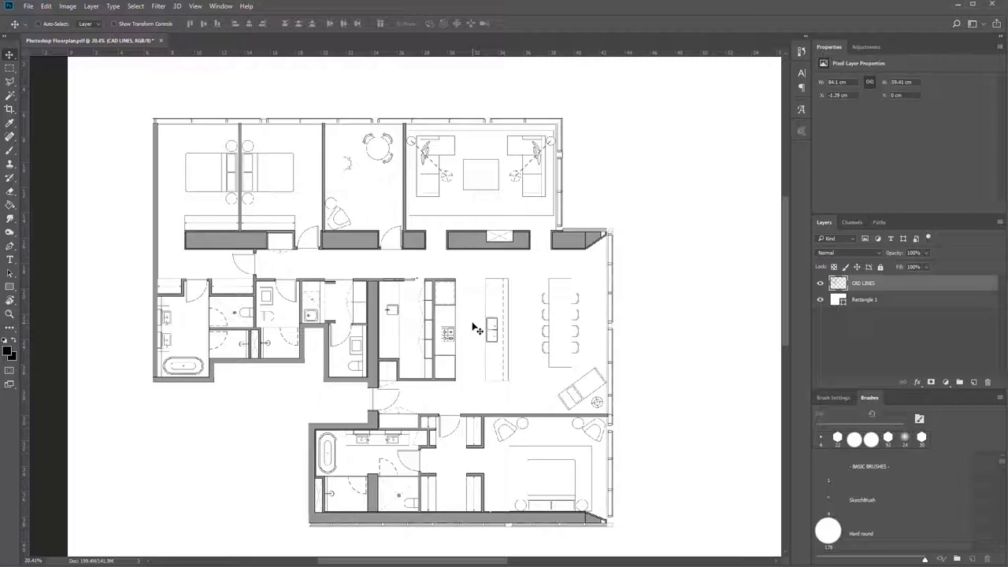
pyautogui.scroll(5, 476, 329)
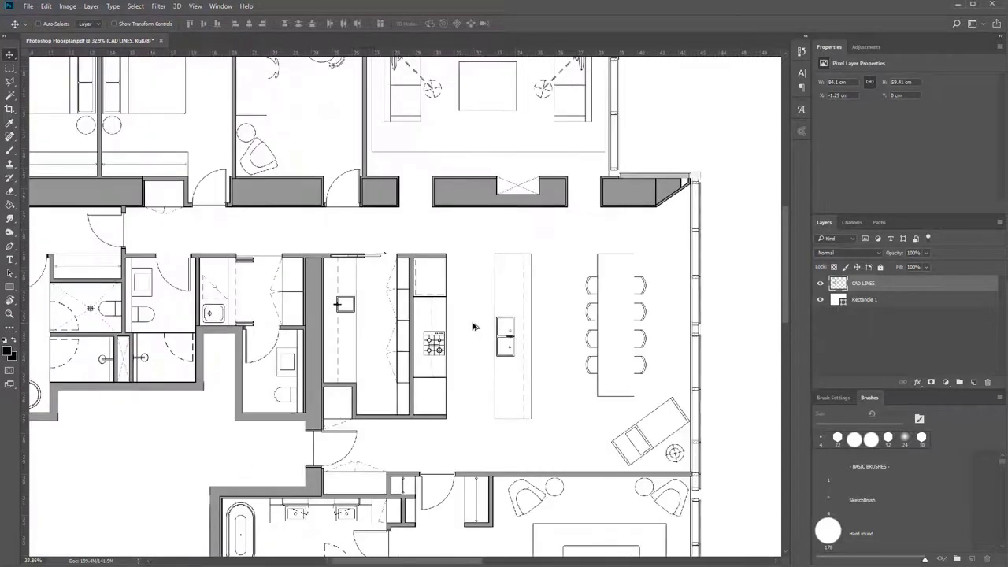
pyautogui.scroll(-1, 476, 329)
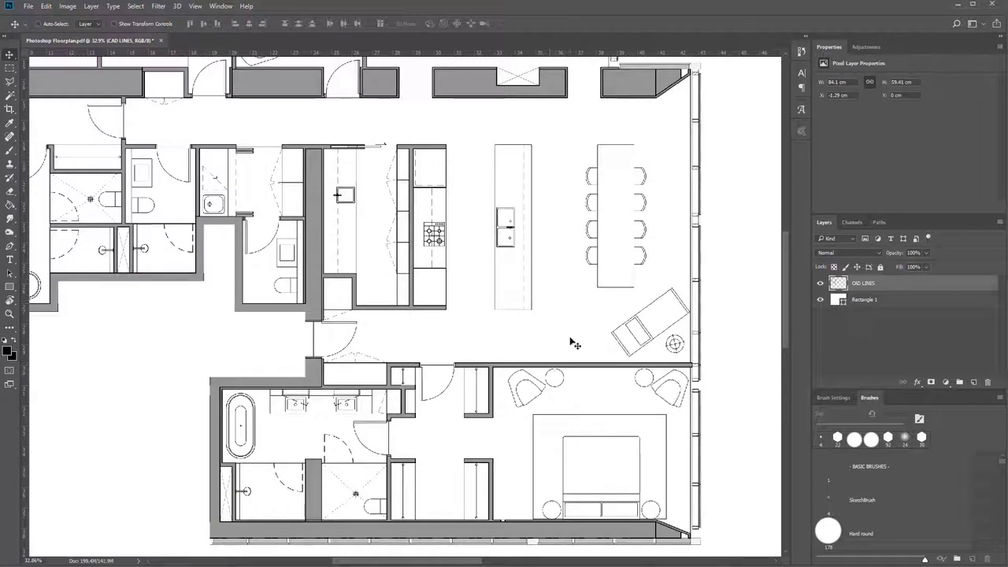
pyautogui.scroll(-2, 572, 343)
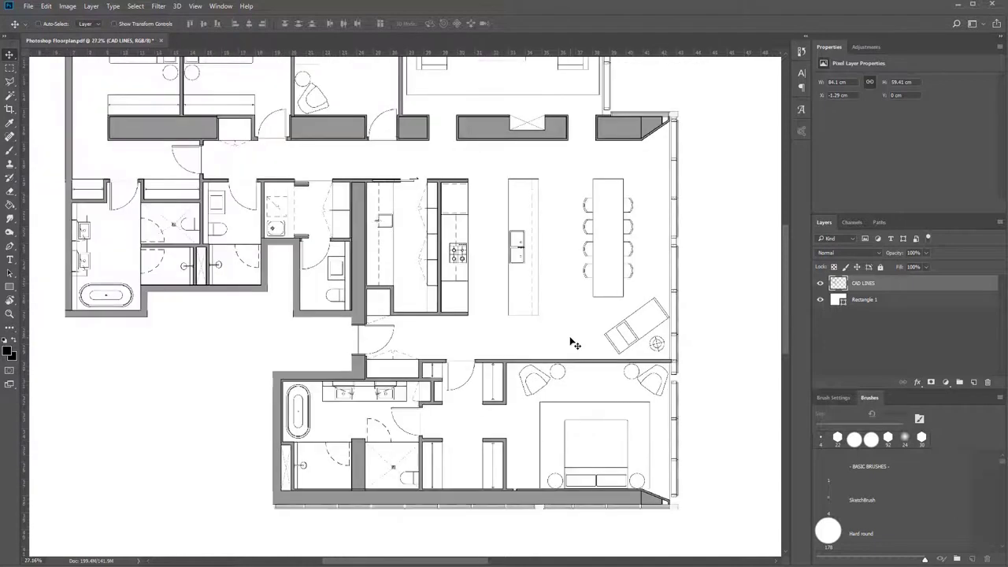
pyautogui.scroll(-2, 573, 344)
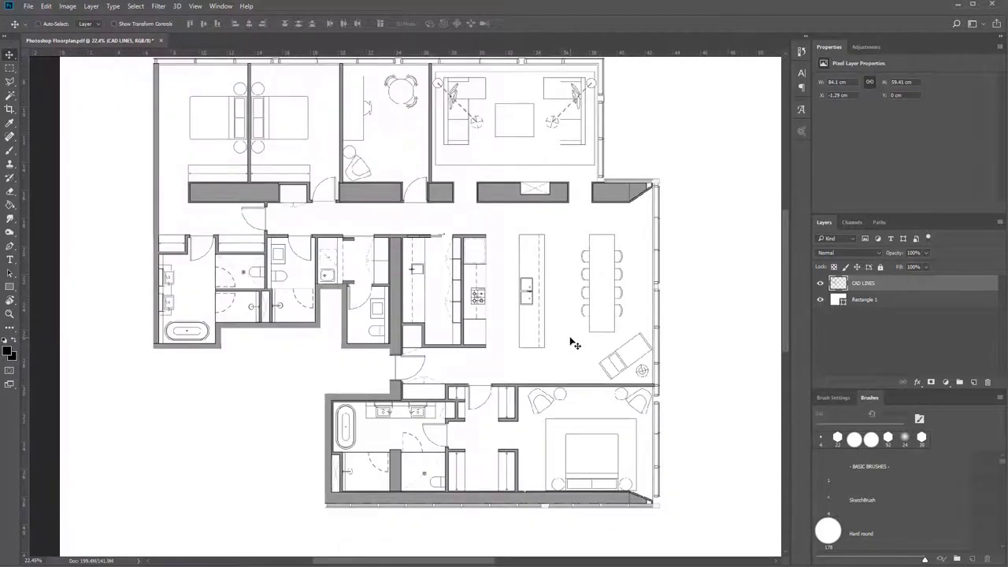
pyautogui.scroll(1, 573, 344)
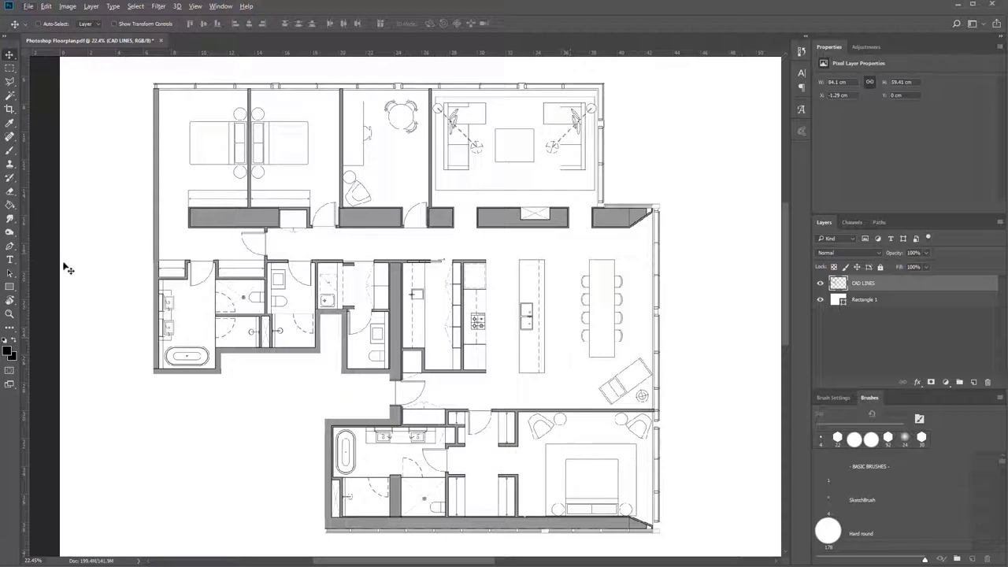
# Choose the Paint Bucket tool and set the foreground colour to bright red.
pyautogui.click(9, 205)
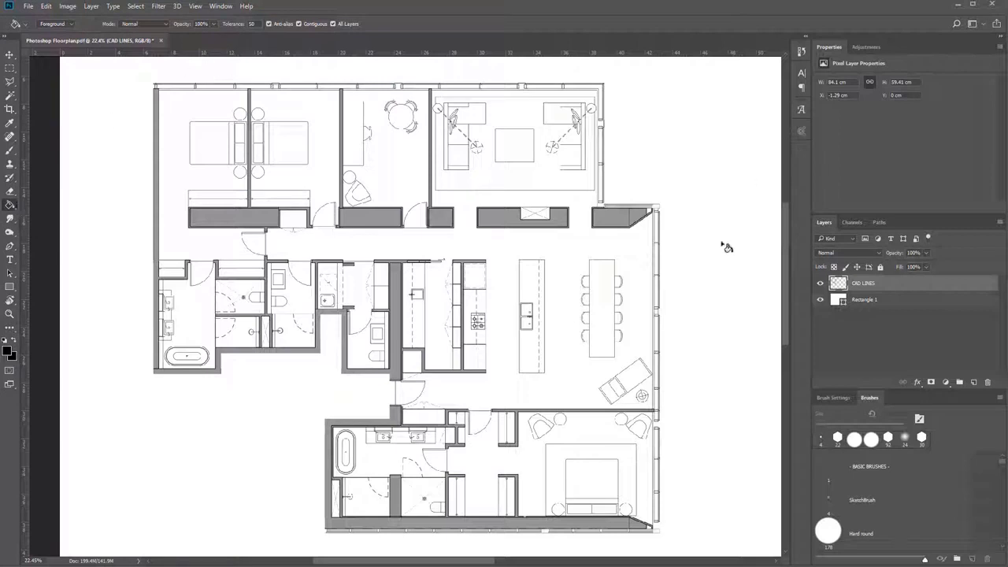
pyautogui.click(8, 351)
pyautogui.write('ff0000')
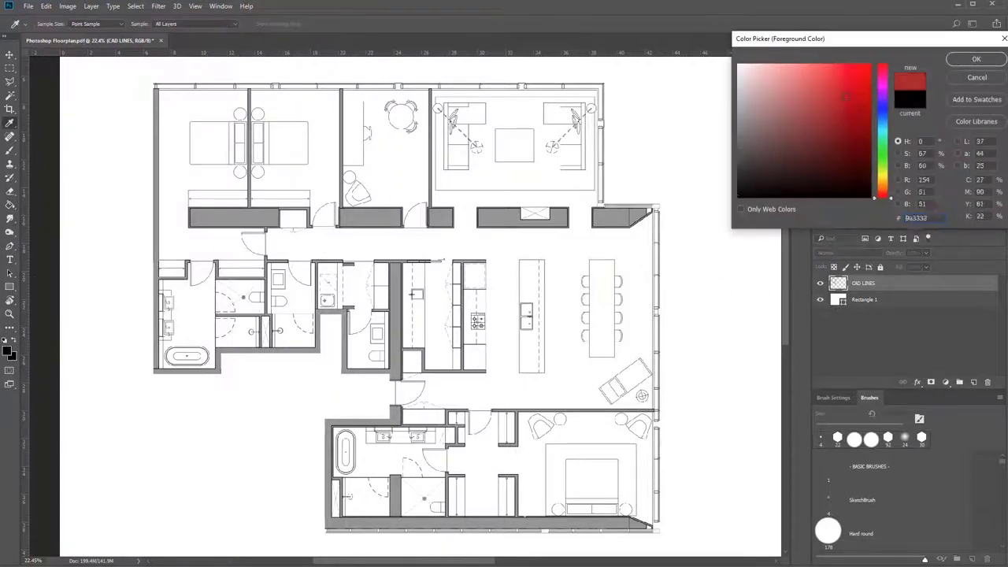
pyautogui.click(976, 59)
# Fill the open-plan floor and the entry door swing red on the CAD LINES layer, and undo both fills.
pyautogui.click(662, 287)
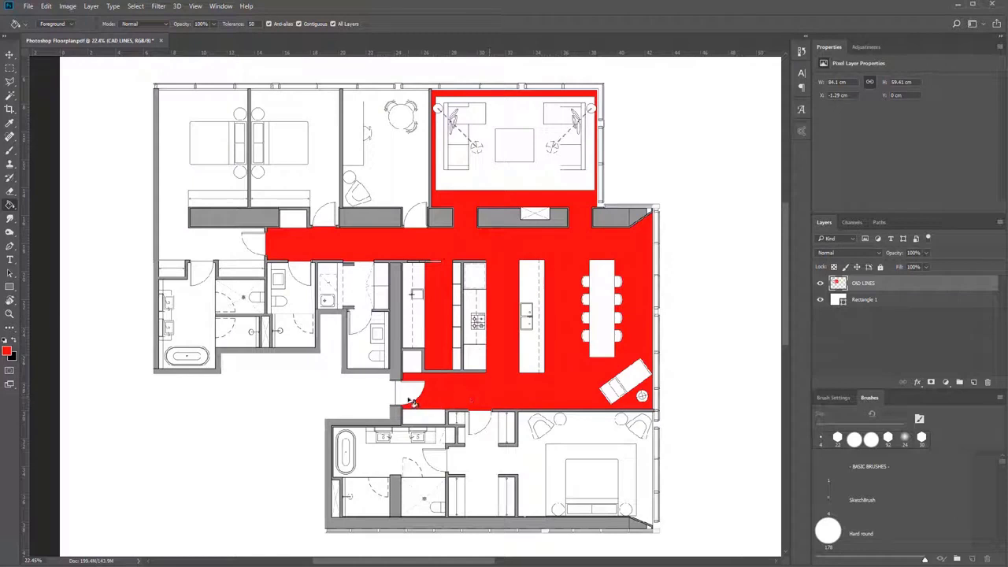
pyautogui.click(413, 399)
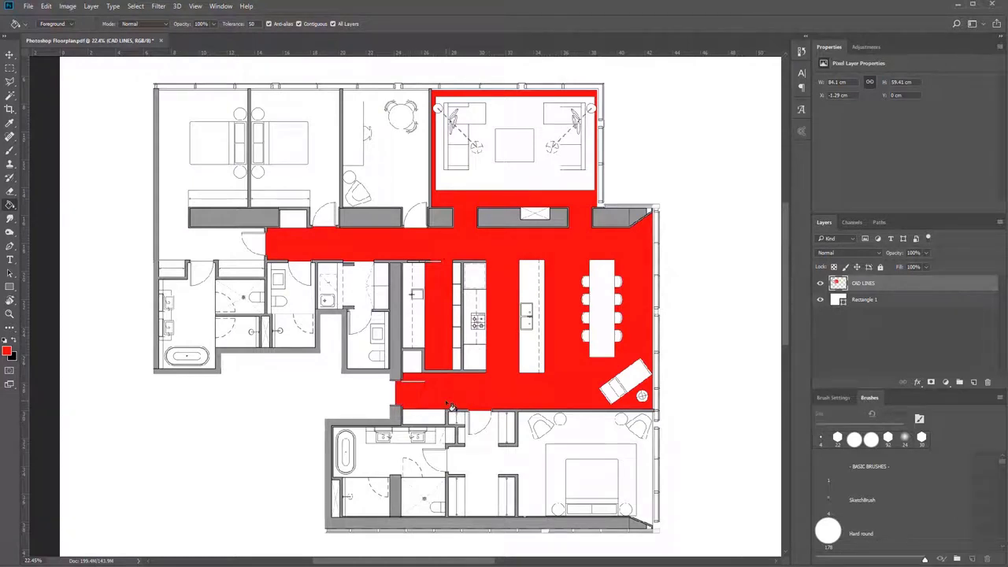
pyautogui.press('v')
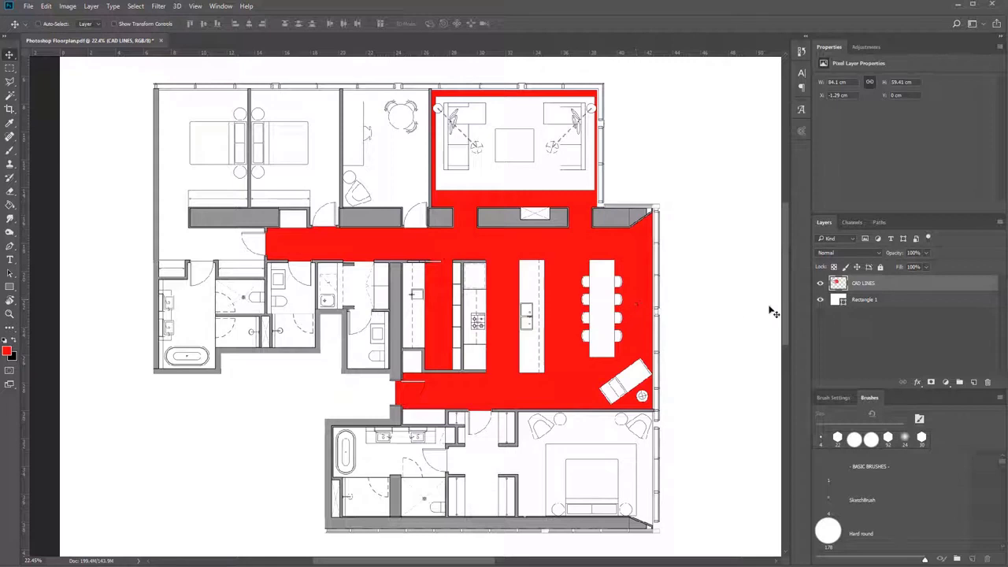
pyautogui.click(820, 283)
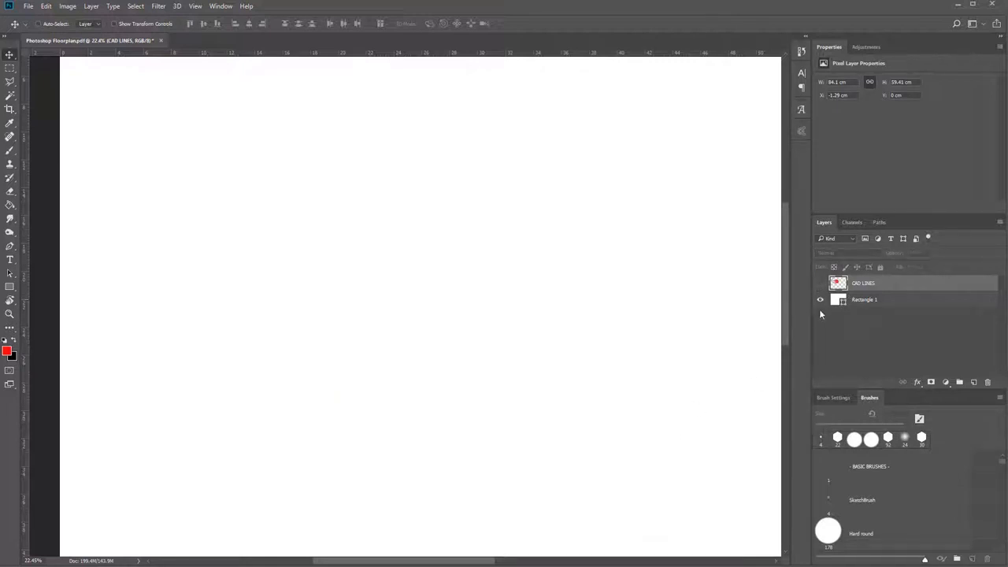
pyautogui.click(819, 283)
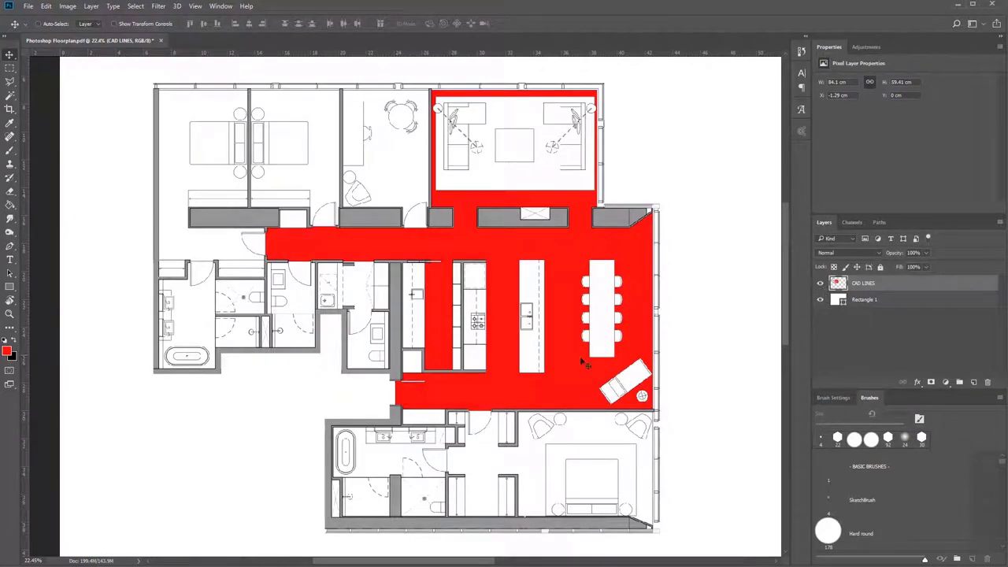
pyautogui.hotkey('ctrl', 'z')
pyautogui.hotkey('ctrl', 'z')
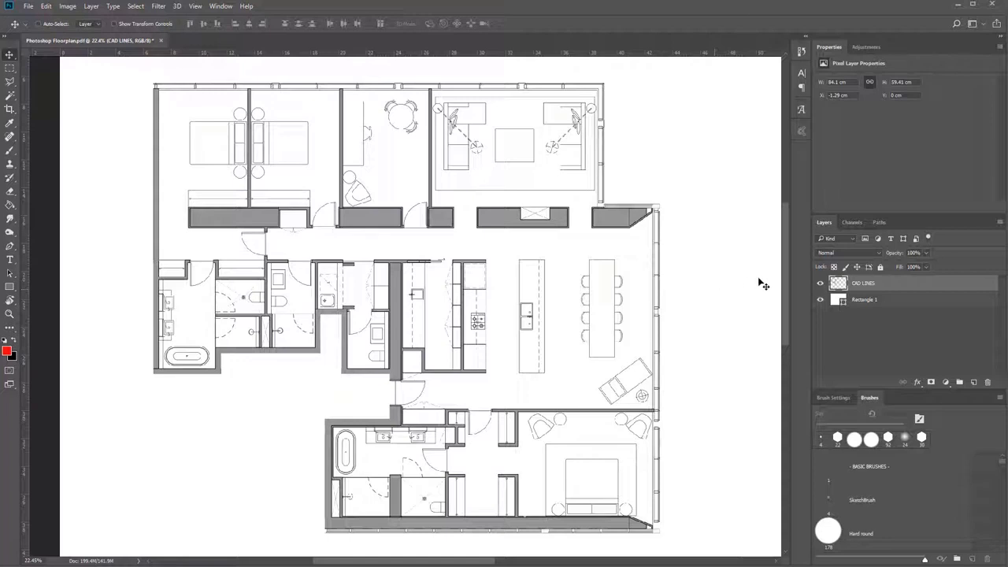
# Create a new layer above CAD LINES and name it COLOURS.
pyautogui.click(975, 383)
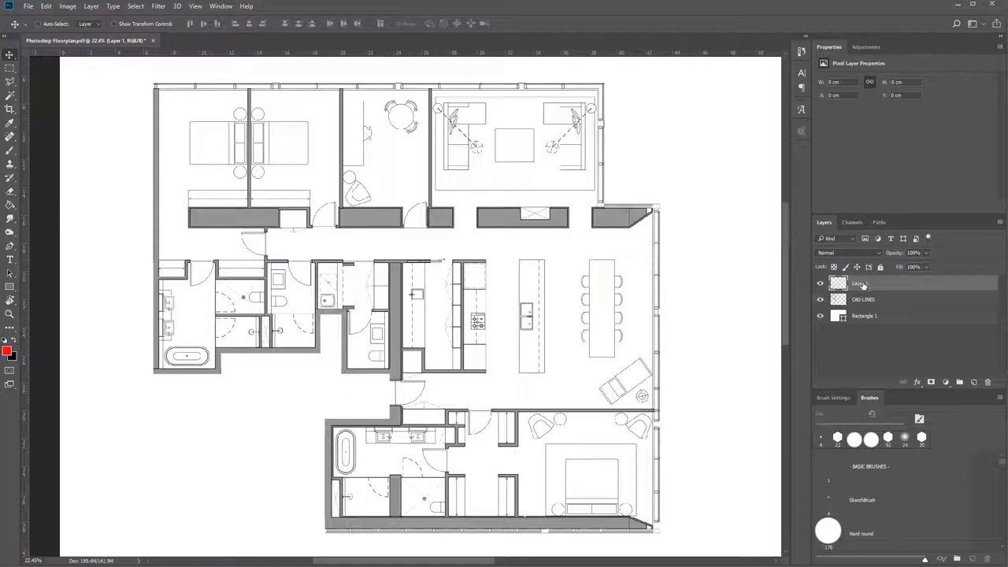
pyautogui.doubleClick(862, 286)
pyautogui.write('c')
pyautogui.press('BackSpace')
pyautogui.write('COLOURS')
pyautogui.press('Return')
# Switch to the Gradient tool and return to the Paint Bucket tool.
pyautogui.click(10, 204)
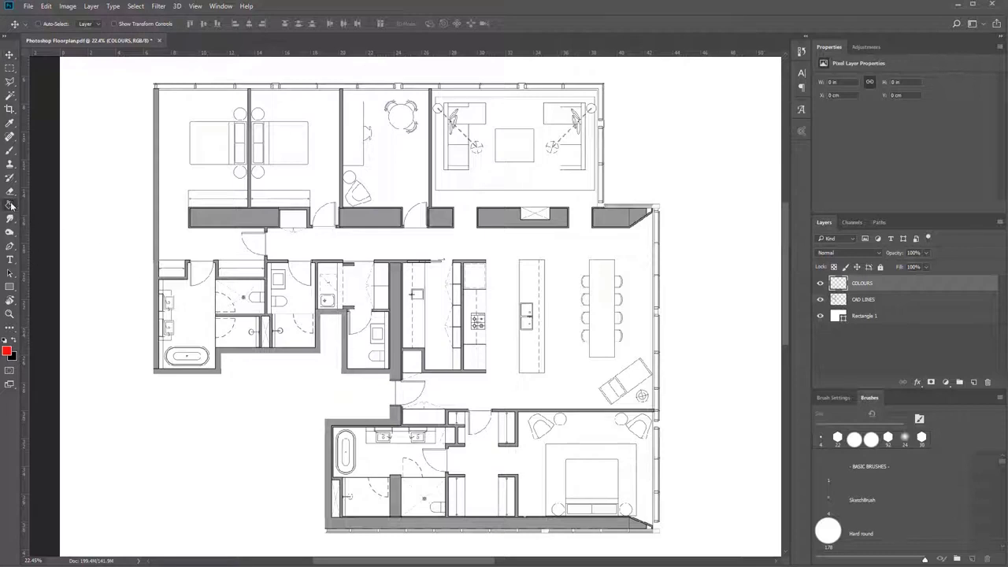
pyautogui.click(30, 206)
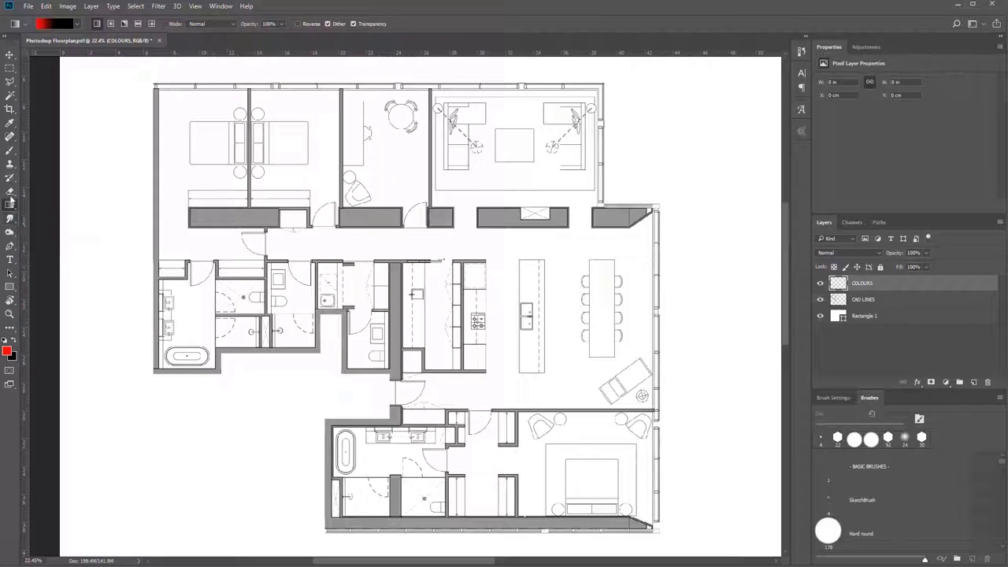
pyautogui.moveTo(17, 209); pyautogui.dragTo(47, 215)
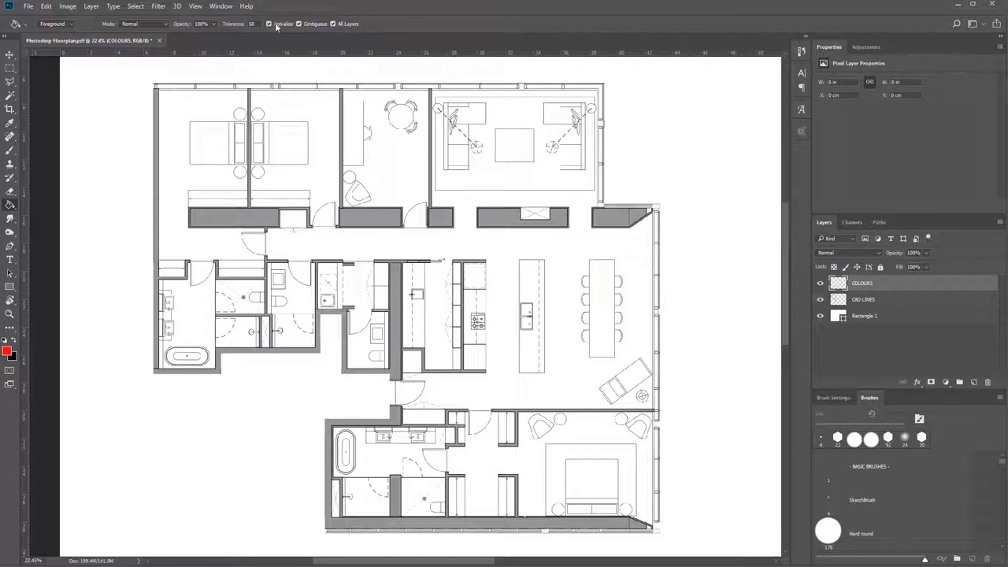
# Try a red fill on the COLOURS layer with All Layers off, undo it and turn the option back on.
pyautogui.click(349, 24)
pyautogui.click(742, 340)
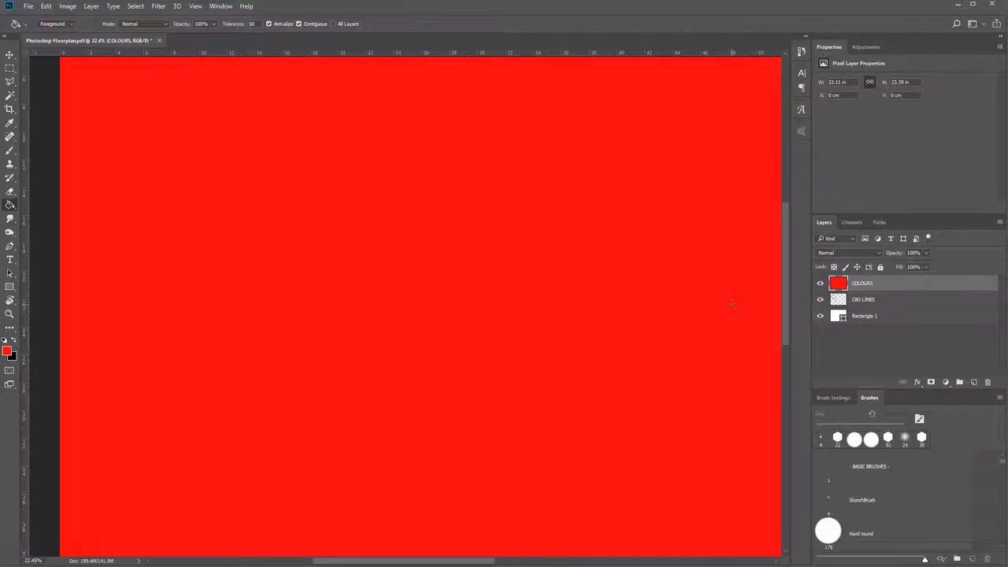
pyautogui.hotkey('ctrl', 'z')
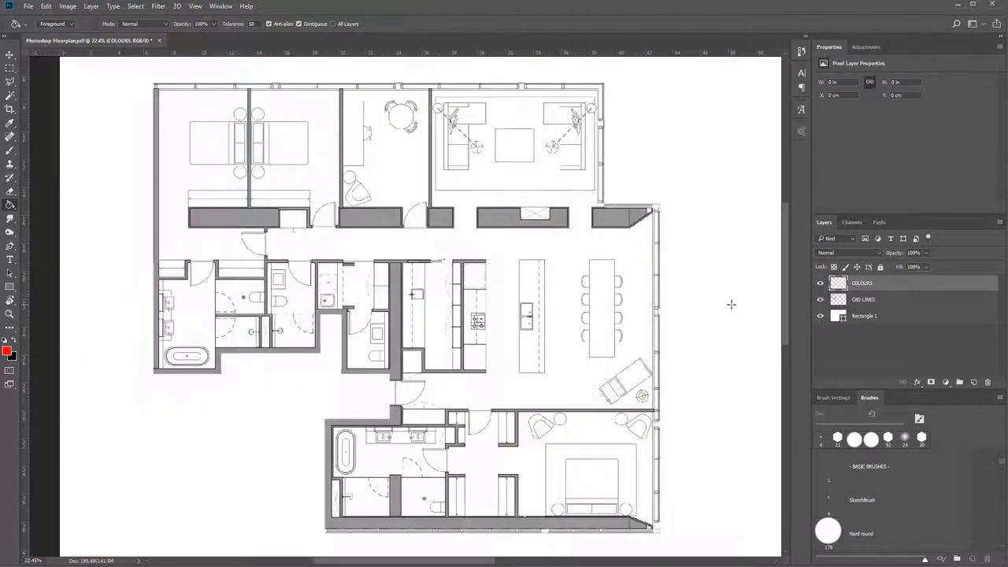
pyautogui.click(334, 23)
# Fill the open-plan living, kitchen and hallway floor with red on the COLOURS layer.
pyautogui.click(560, 259)
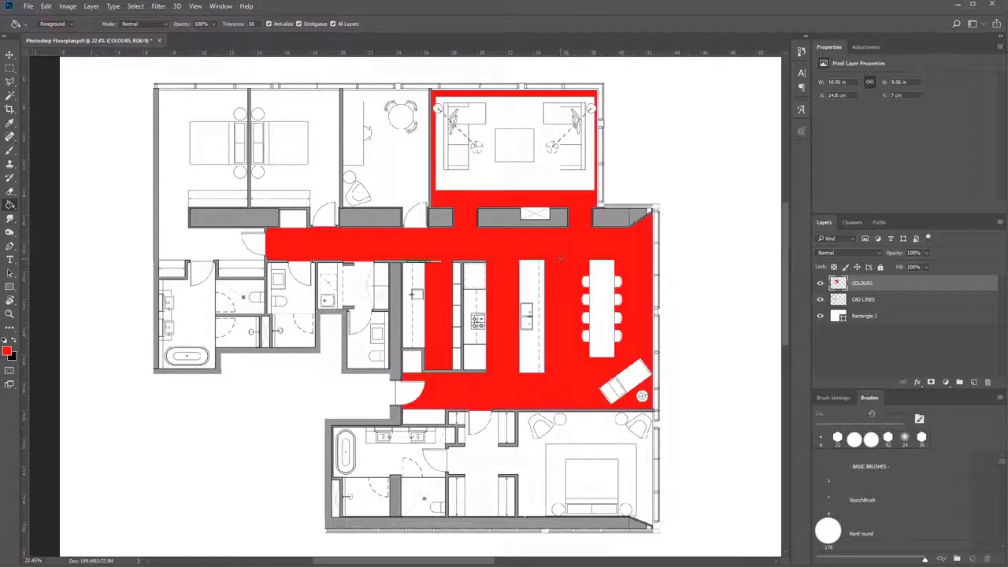
# Undo the red floor fill and set the foreground colour to green 5dfa82 for the Paint Bucket.
pyautogui.hotkey('ctrl', 'z')
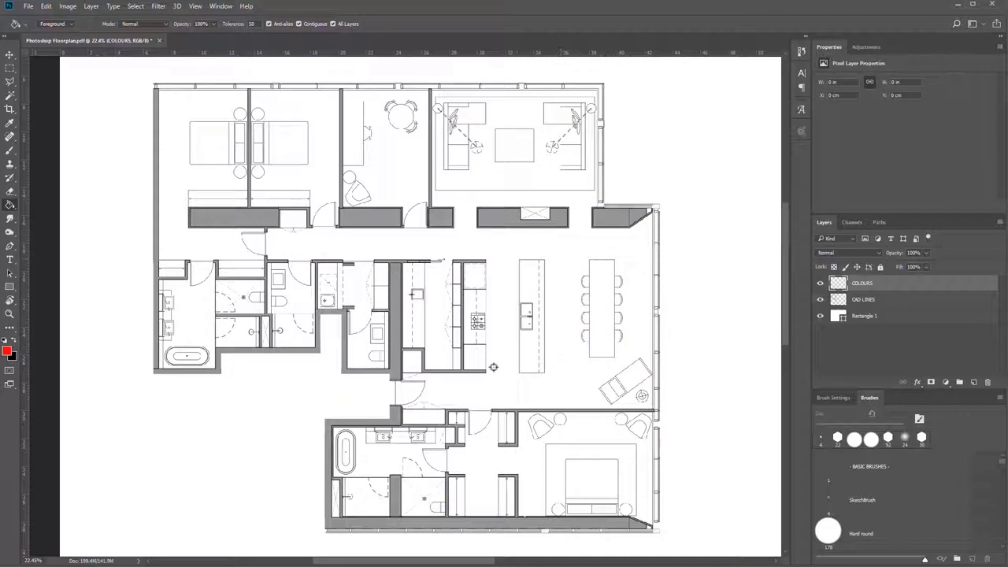
pyautogui.scroll(3, 495, 372)
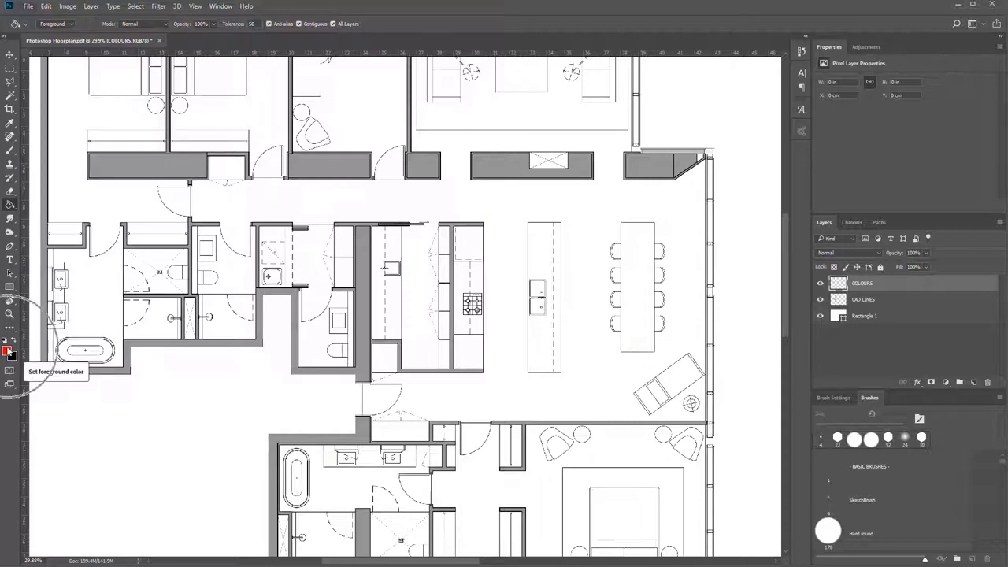
pyautogui.click(8, 352)
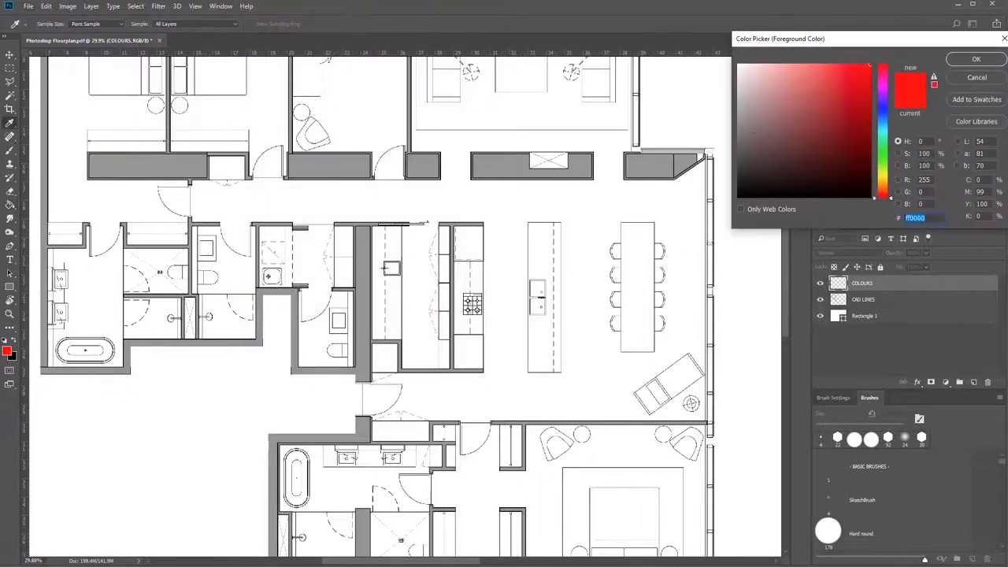
pyautogui.click(809, 78)
pyautogui.moveTo(809, 79); pyautogui.dragTo(824, 88)
pyautogui.moveTo(884, 118); pyautogui.dragTo(883, 148)
pyautogui.moveTo(867, 81); pyautogui.dragTo(818, 68)
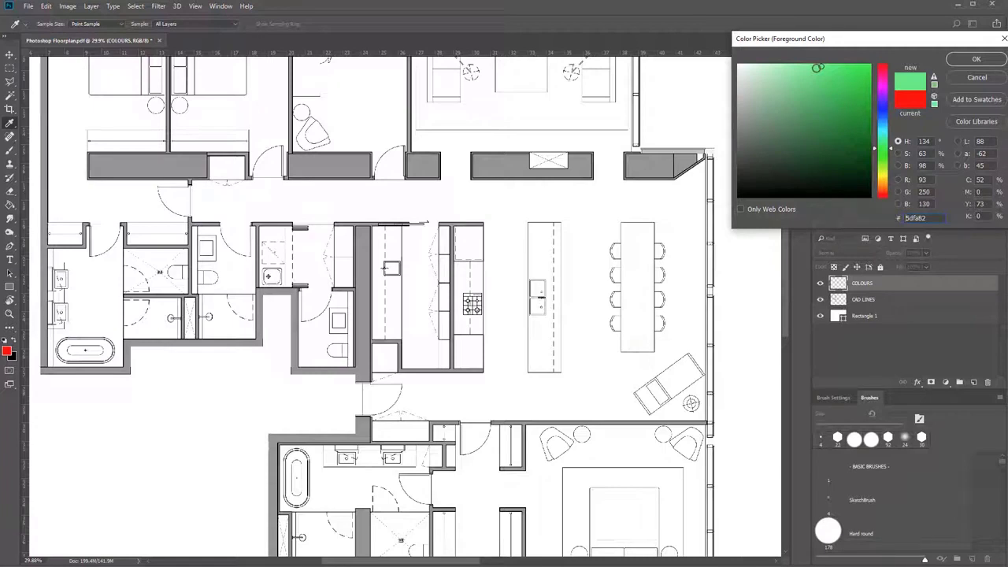
pyautogui.click(974, 60)
pyautogui.press('g')
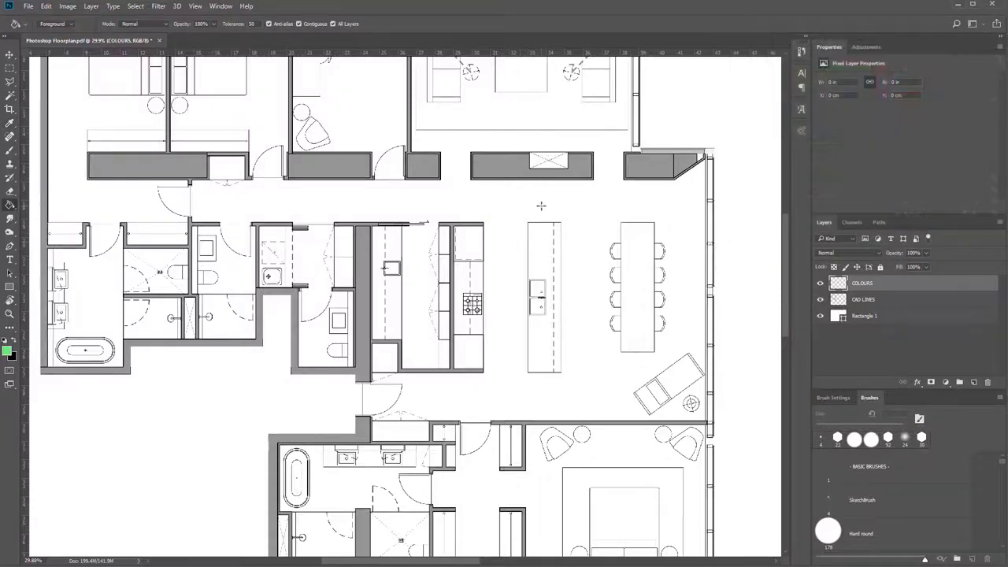
# Fill the open-plan living, kitchen and hallway floor and the entrance door swing with green on the COLOURS layer.
pyautogui.click(541, 206)
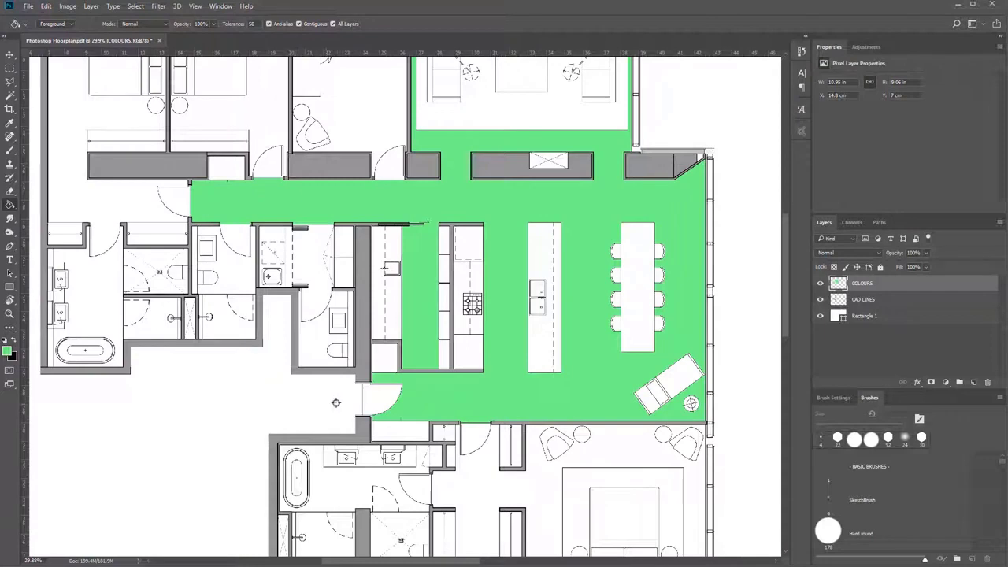
pyautogui.scroll(2, 336, 402)
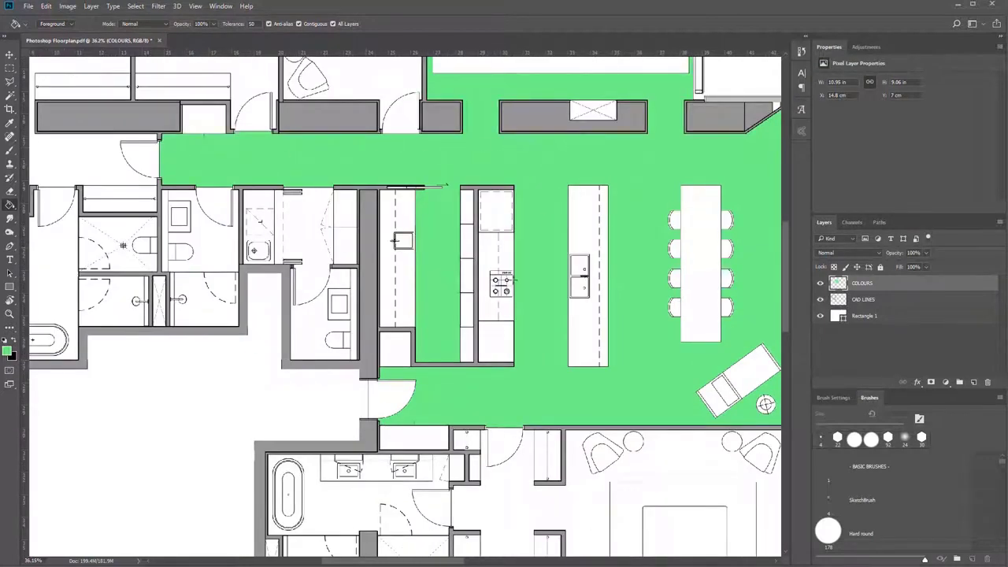
pyautogui.scroll(3, 383, 399)
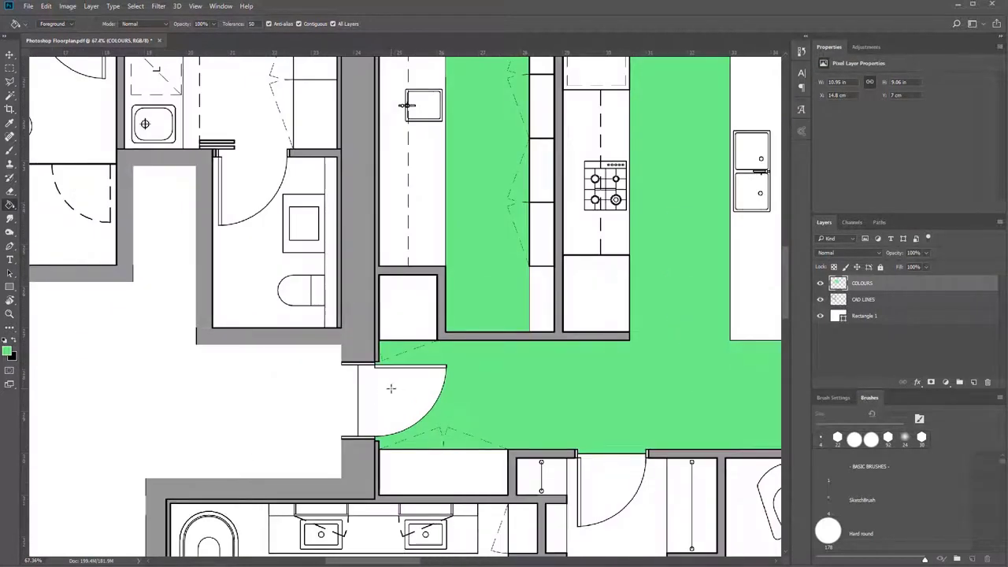
pyautogui.click(392, 388)
# Change the foreground colour to purple d75dfa.
pyautogui.scroll(-1, 391, 389)
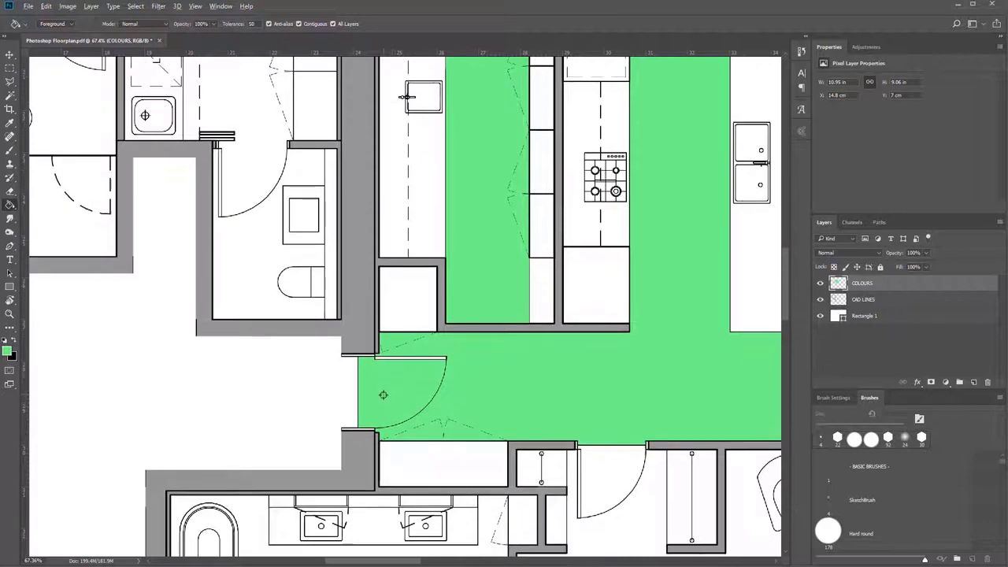
pyautogui.scroll(-2, 383, 394)
pyautogui.scroll(-3, 496, 401)
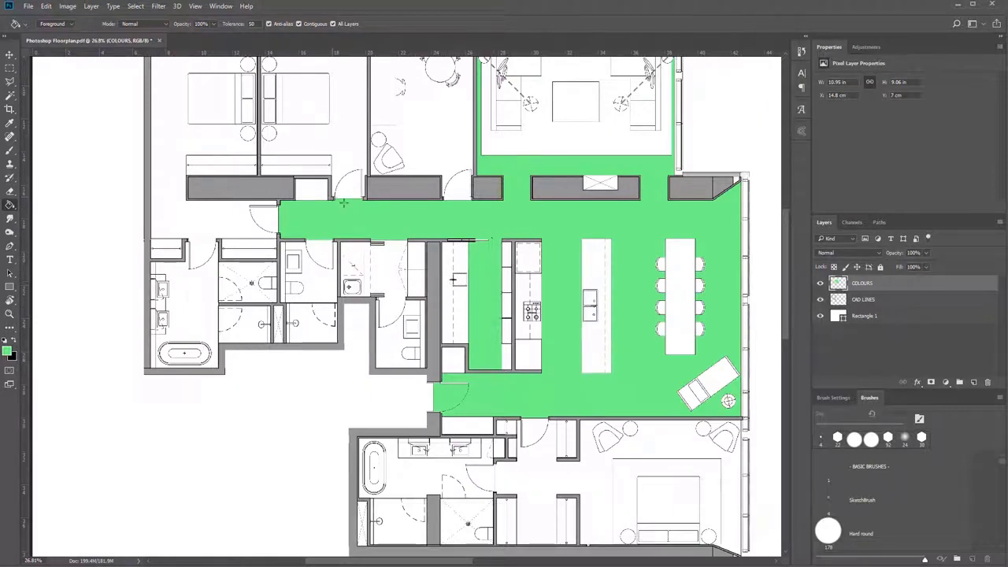
pyautogui.scroll(-2, 602, 469)
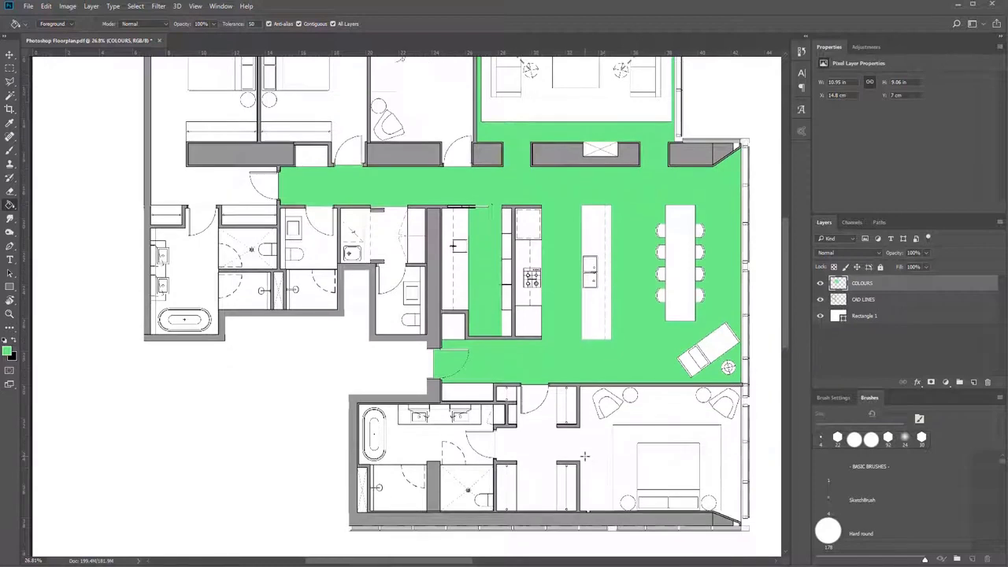
pyautogui.scroll(5, 585, 455)
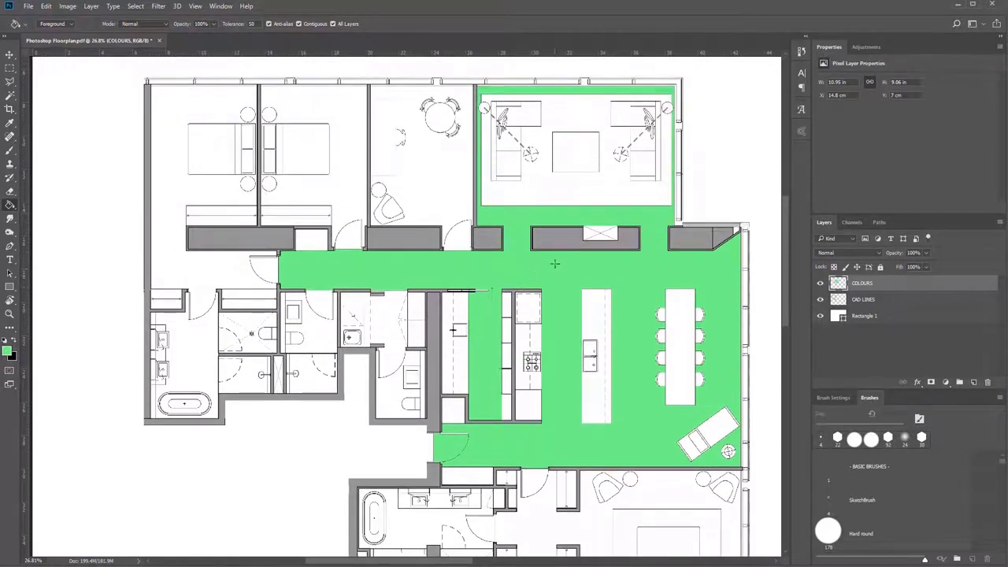
pyautogui.click(8, 352)
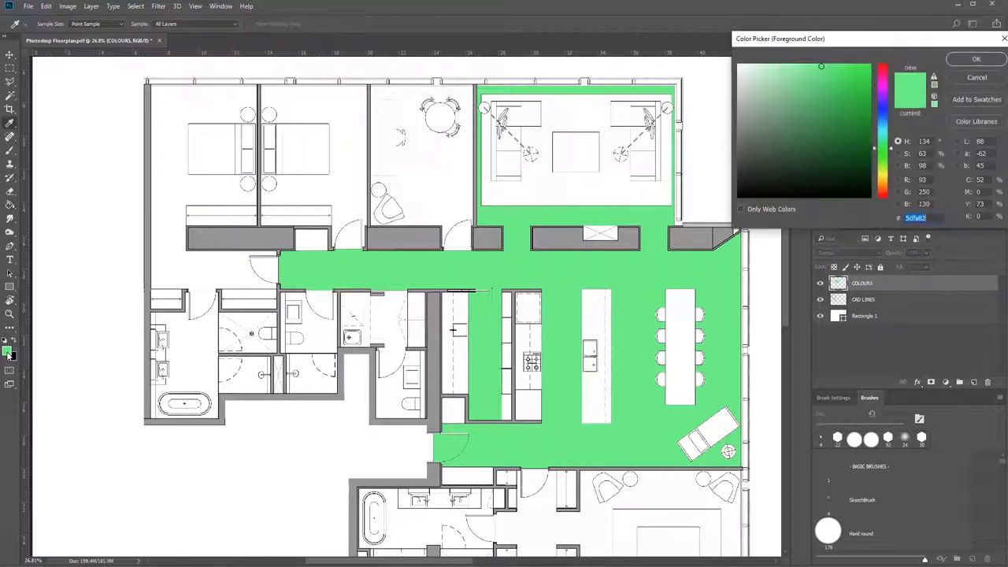
pyautogui.moveTo(885, 146); pyautogui.dragTo(884, 95)
pyautogui.click(976, 59)
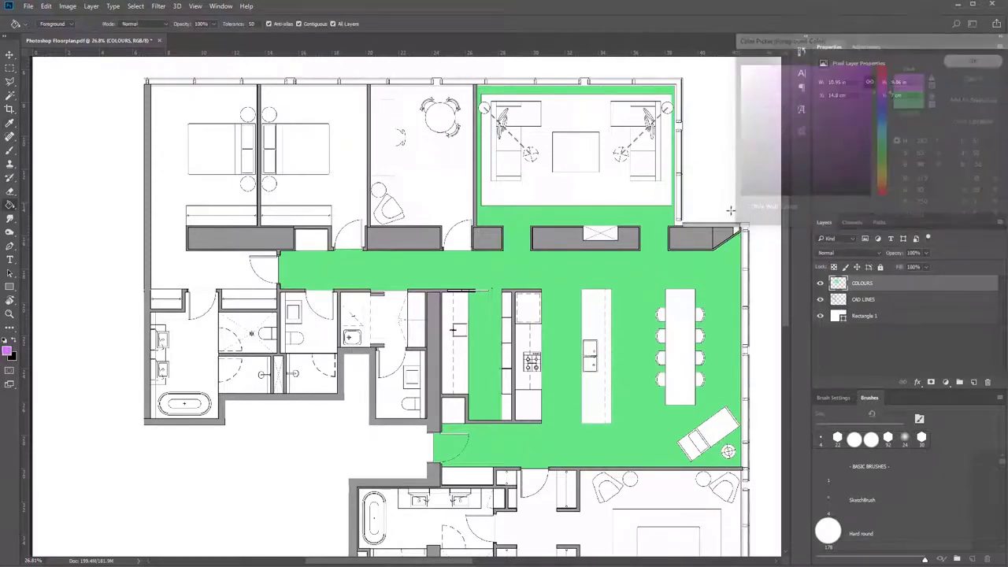
# Fill the floor of the large bedroom below the living area and its door swing with purple.
pyautogui.scroll(-4, 270, 343)
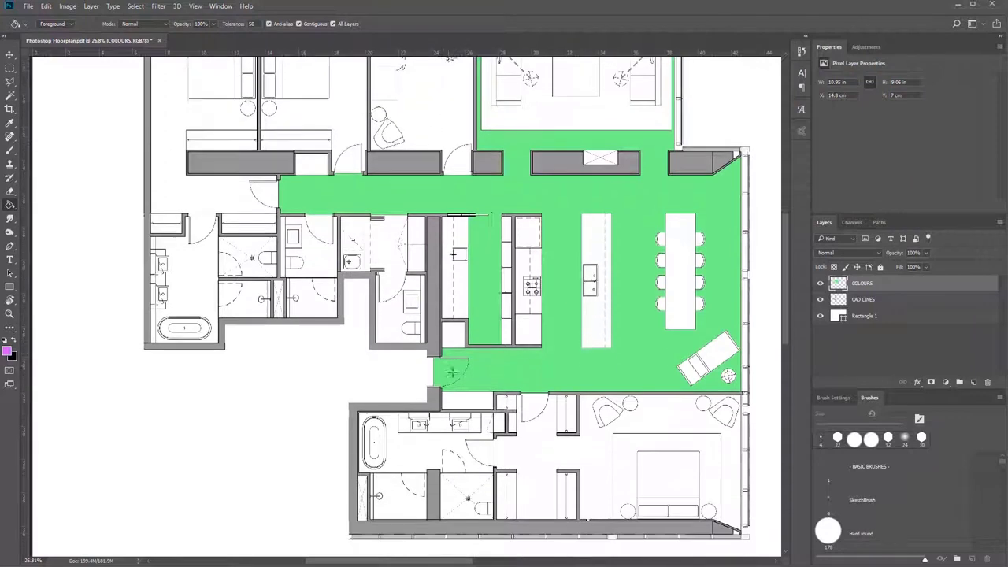
pyautogui.click(549, 394)
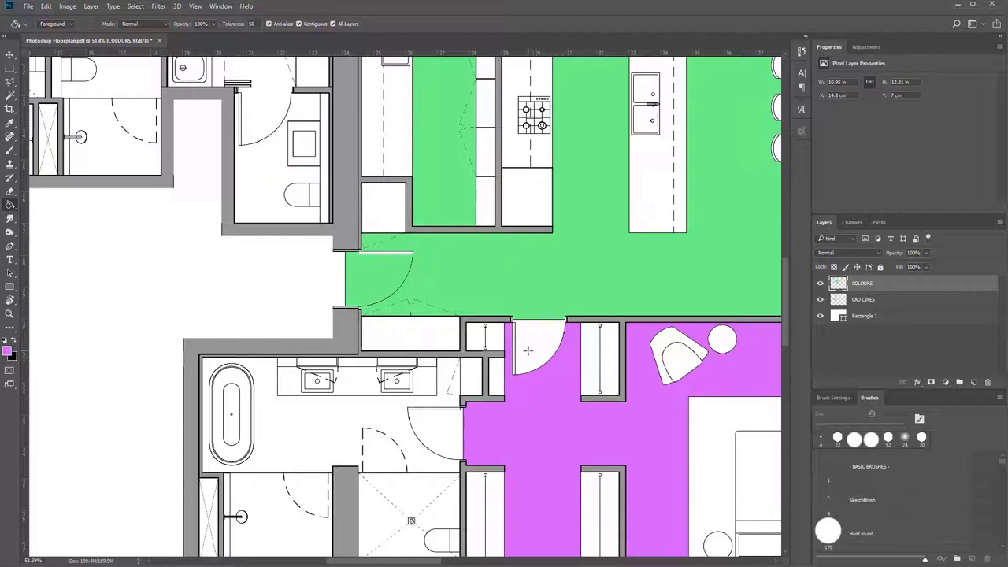
pyautogui.click(536, 340)
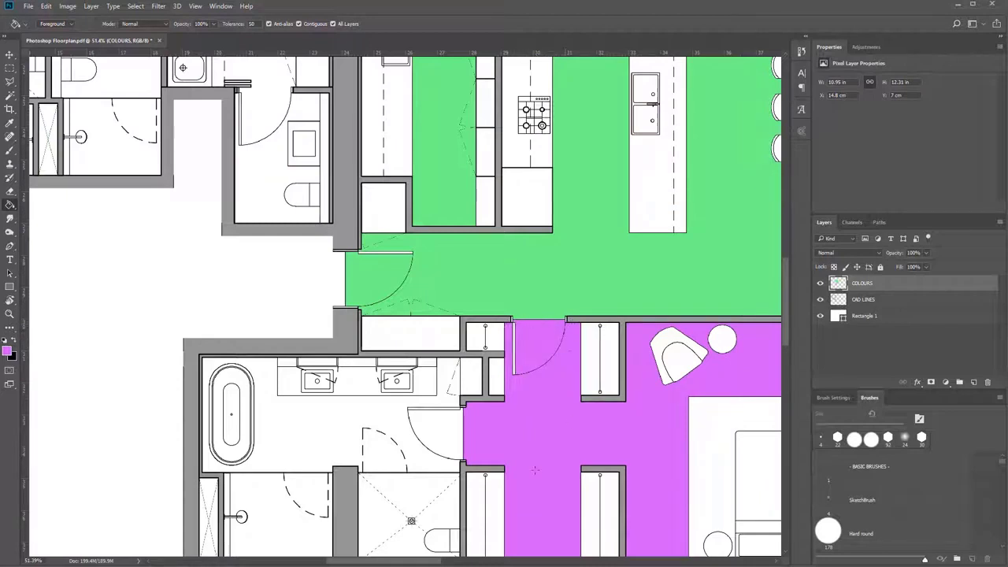
# Fill the floors of the two adjoining upper bedrooms and their door swings with the same purple.
pyautogui.scroll(-3, 534, 453)
pyautogui.moveTo(682, 426); pyautogui.dragTo(496, 405)
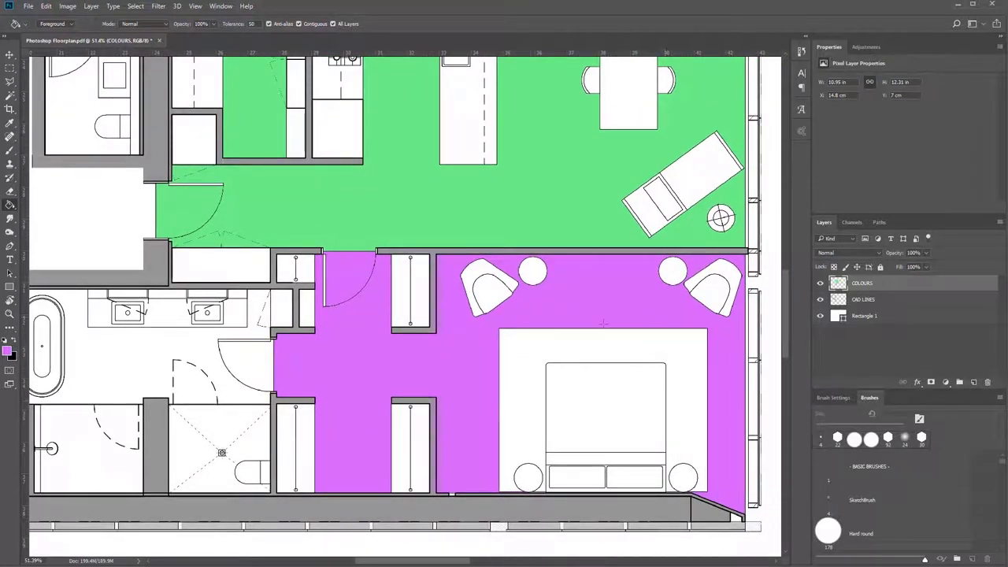
pyautogui.scroll(-3, 520, 360)
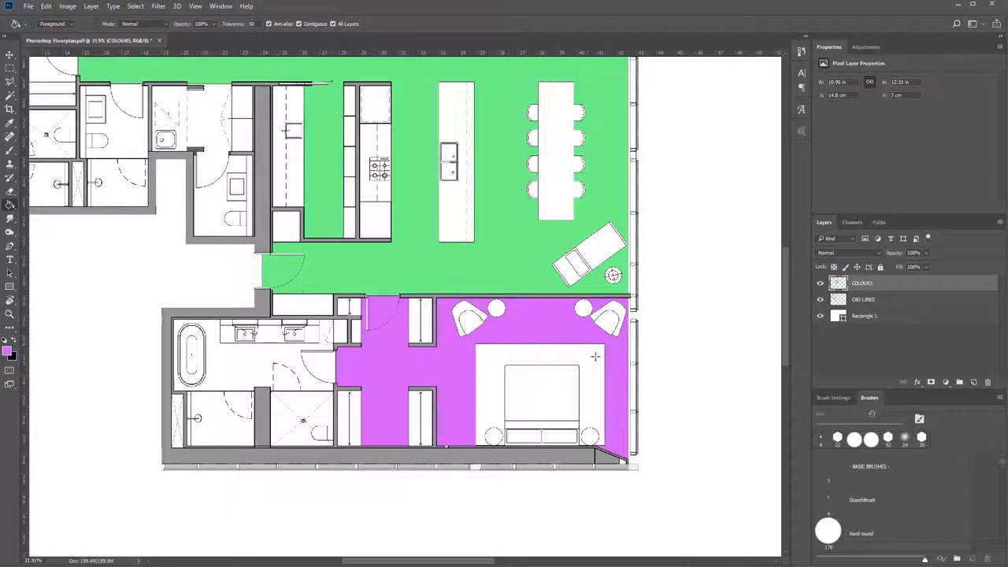
pyautogui.moveTo(332, 209); pyautogui.dragTo(441, 273)
pyautogui.scroll(-3, 591, 392)
pyautogui.moveTo(552, 410); pyautogui.dragTo(593, 454)
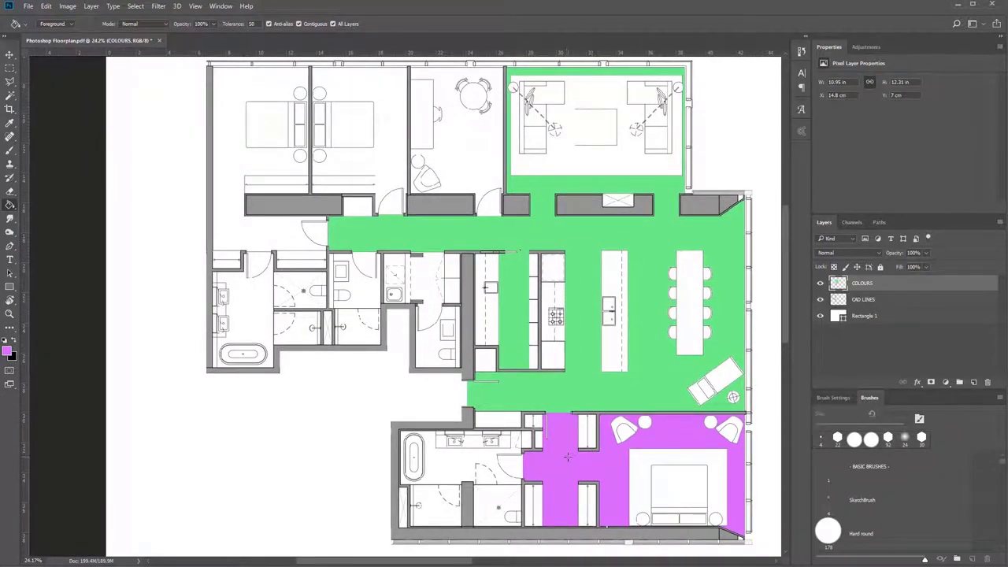
pyautogui.click(378, 98)
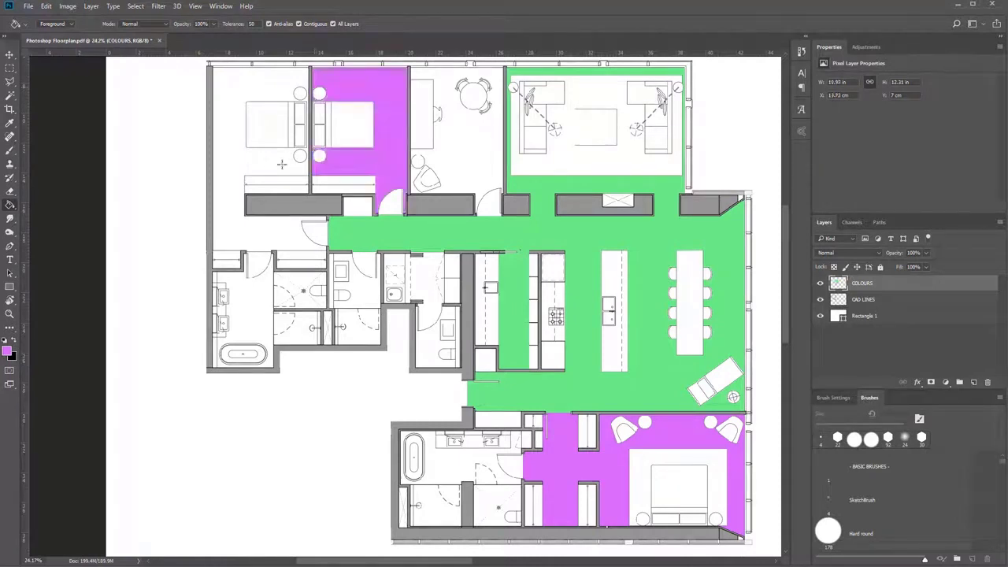
pyautogui.click(251, 166)
pyautogui.click(314, 231)
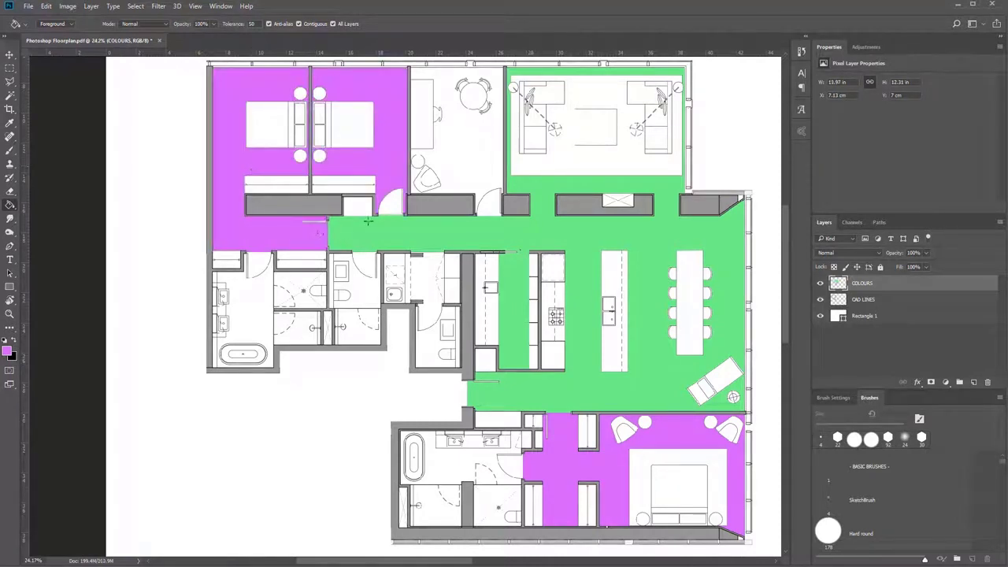
pyautogui.click(386, 206)
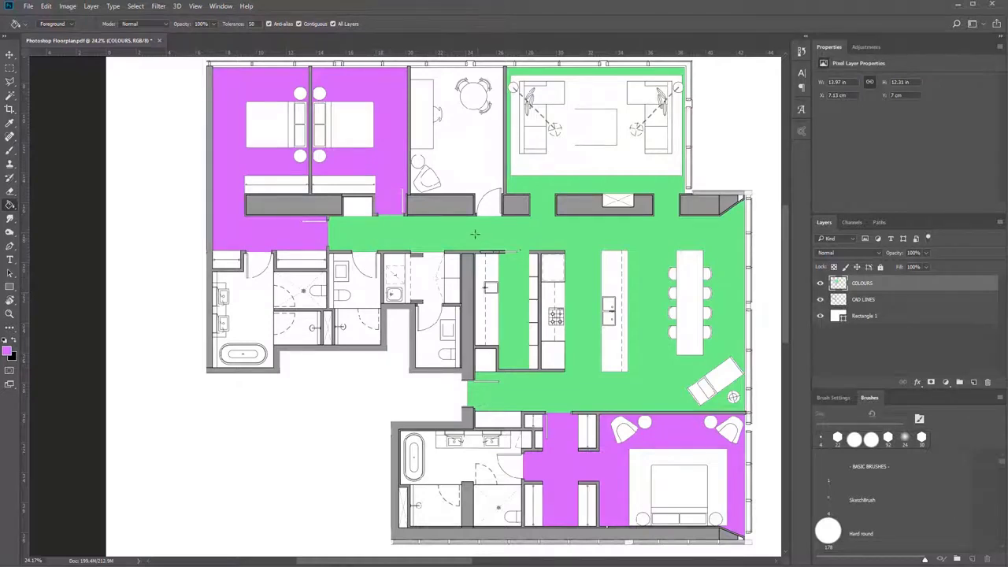
# Try a newly picked green as the fill for the study between the bedrooms and the living room, and undo it.
pyautogui.scroll(4, 438, 106)
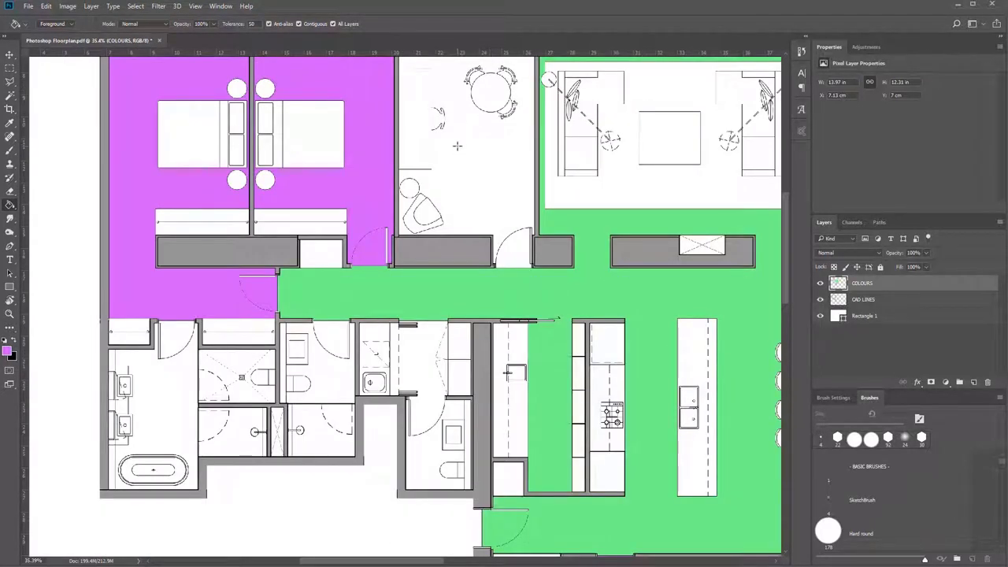
pyautogui.scroll(3, 437, 139)
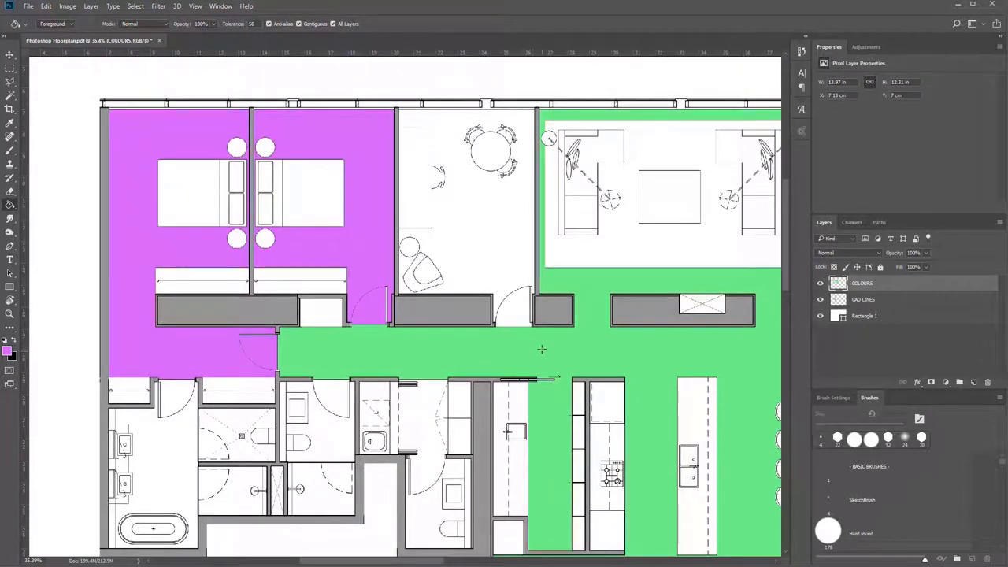
pyautogui.click(7, 351)
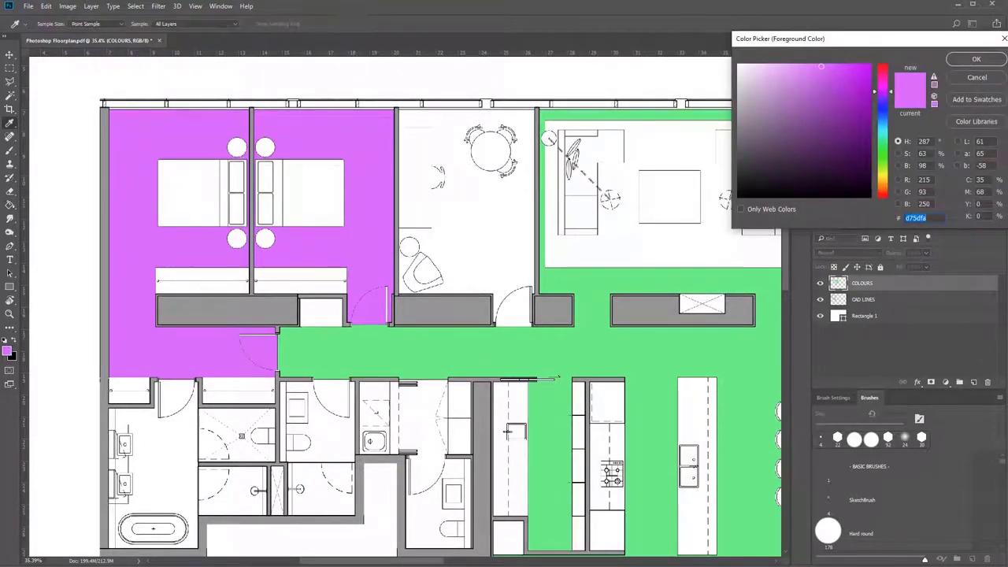
pyautogui.click(882, 152)
pyautogui.moveTo(837, 114)
pyautogui.mouseDown()
pyautogui.moveTo(846, 78)
pyautogui.moveTo(800, 67)
pyautogui.moveTo(796, 94)
pyautogui.moveTo(805, 69)
pyautogui.mouseUp()
pyautogui.click(977, 59)
pyautogui.press('g')
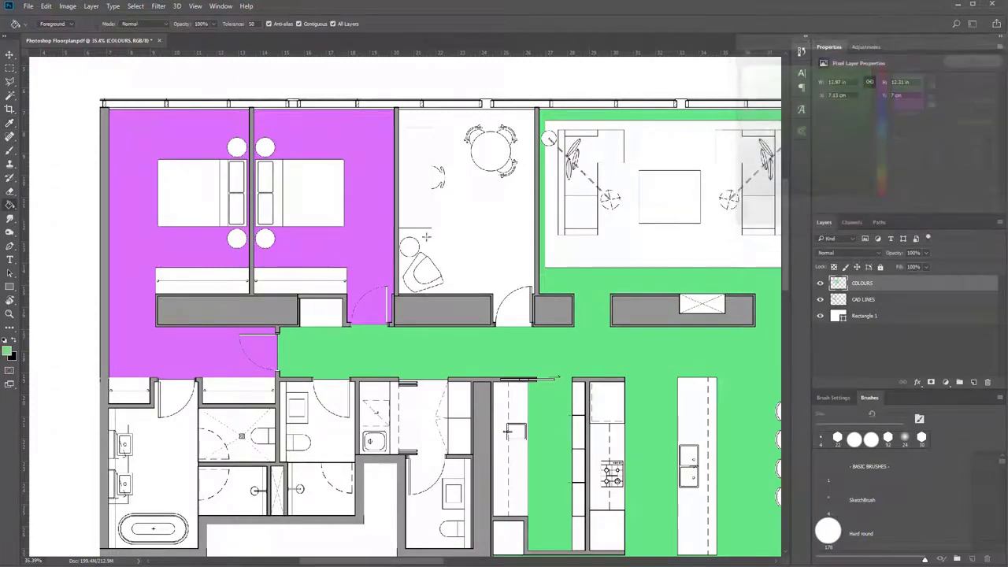
pyautogui.click(505, 324)
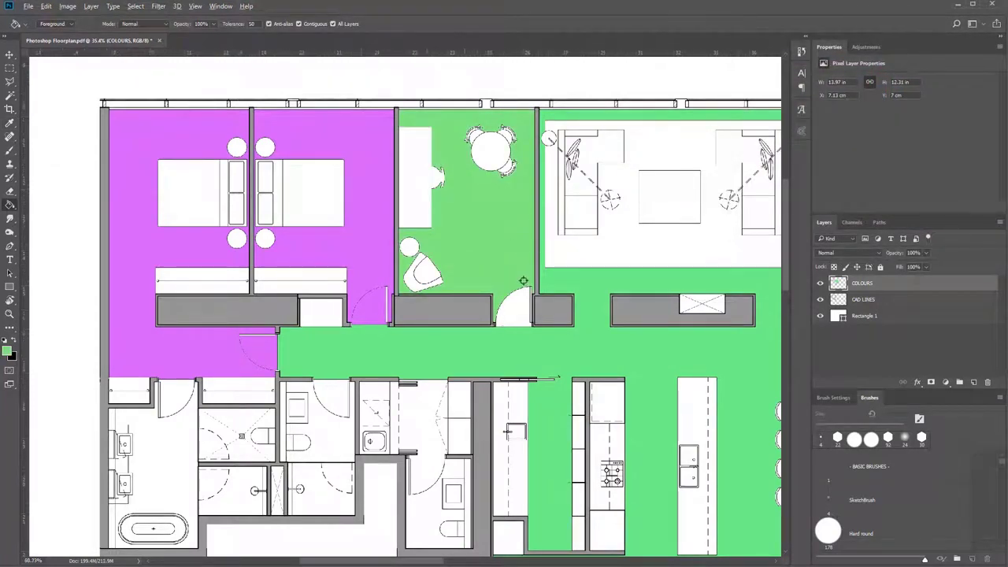
pyautogui.scroll(2, 521, 283)
pyautogui.scroll(2, 562, 259)
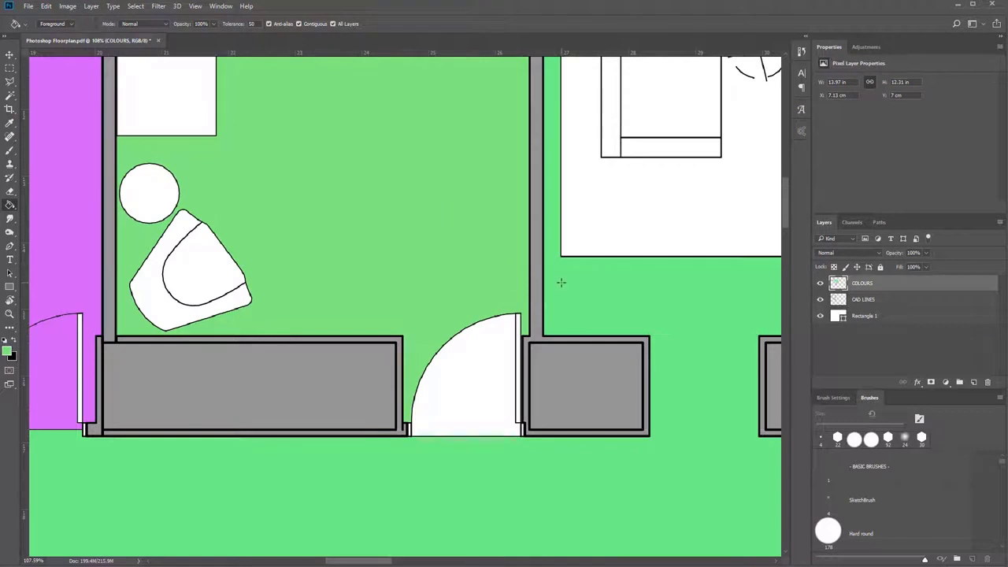
pyautogui.hotkey('ctrl', 'z')
# Sample the existing green of the open-plan floor and fill the study floor and its door swing with it.
pyautogui.scroll(-5, 561, 282)
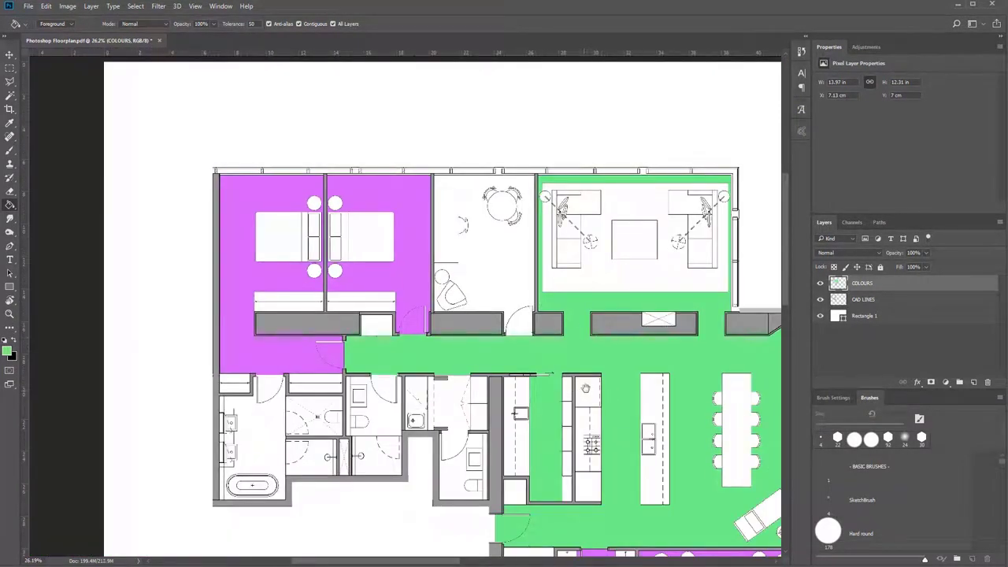
pyautogui.moveTo(585, 383); pyautogui.dragTo(516, 356)
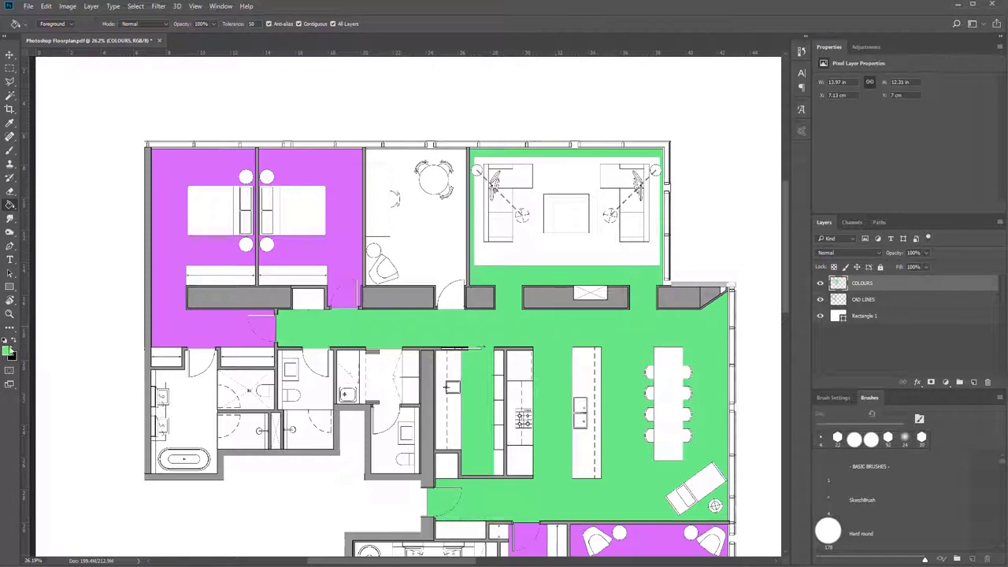
pyautogui.keyDown('alt'); pyautogui.click(337, 247); pyautogui.keyUp('alt')
pyautogui.click(421, 234)
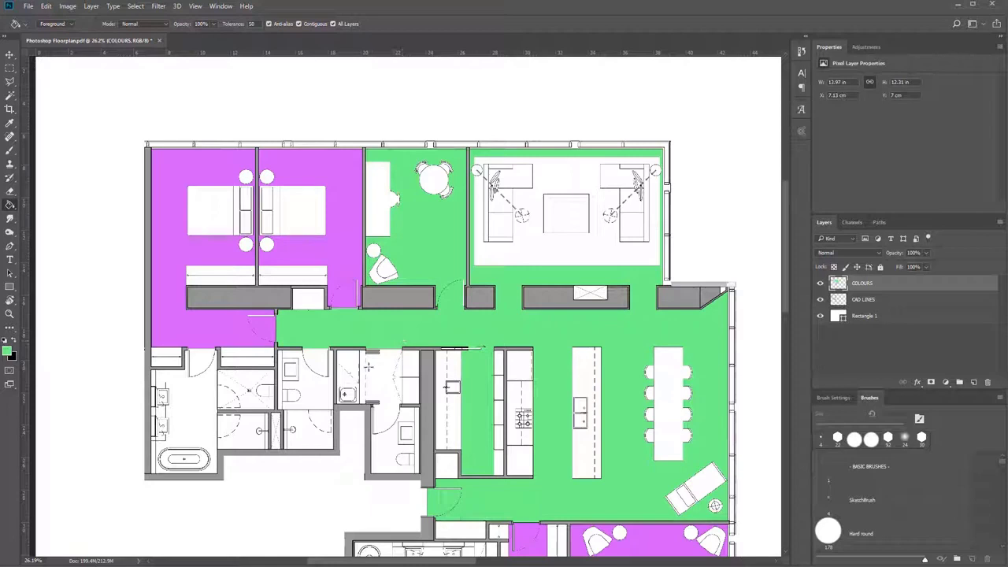
# Set the foreground colour to blue 2549cf and return to the Paint Bucket.
pyautogui.click(8, 352)
pyautogui.click(883, 116)
pyautogui.moveTo(882, 114); pyautogui.dragTo(848, 88)
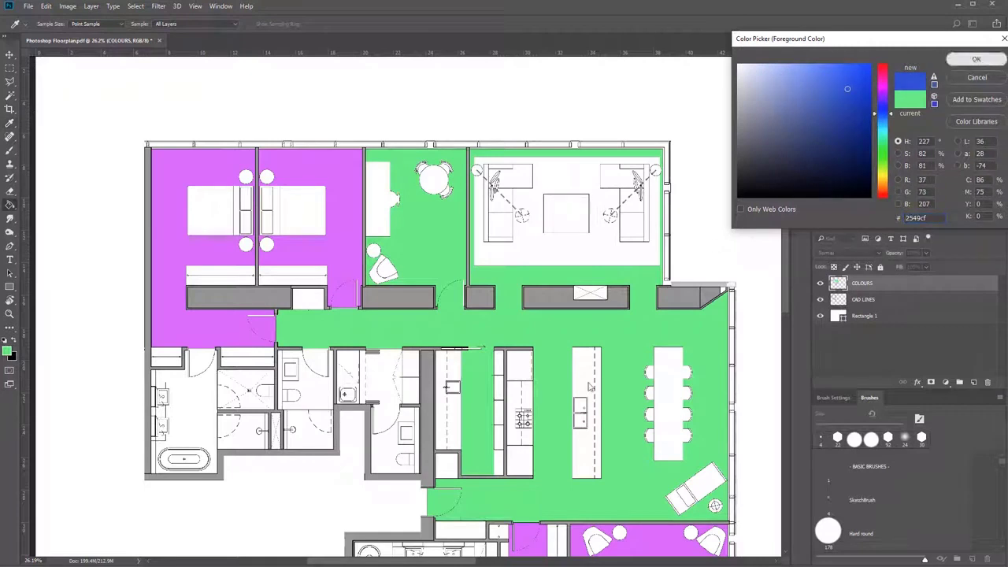
pyautogui.click(977, 60)
pyautogui.press('g')
# Fill the laundry passage, the small toilet room below it, and the adjacent bathroom with its door swing and shower with blue 2549cf.
pyautogui.scroll(2, 403, 348)
pyautogui.click(403, 348)
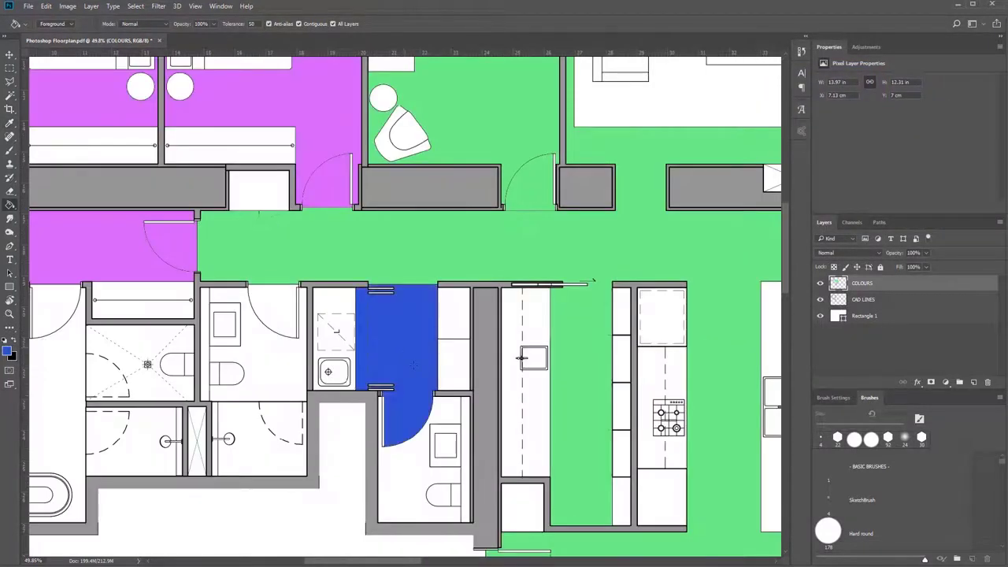
pyautogui.click(412, 465)
pyautogui.click(258, 368)
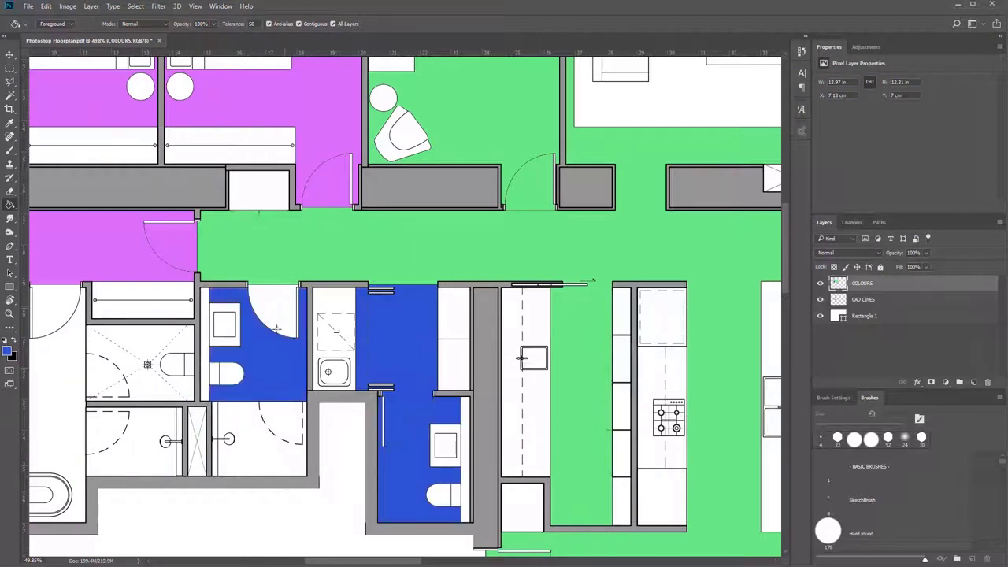
pyautogui.click(277, 330)
pyautogui.click(248, 458)
# Fill the upper ensuite's shower, toilet compartment, main floor and door swing with the same blue.
pyautogui.click(143, 438)
pyautogui.click(139, 381)
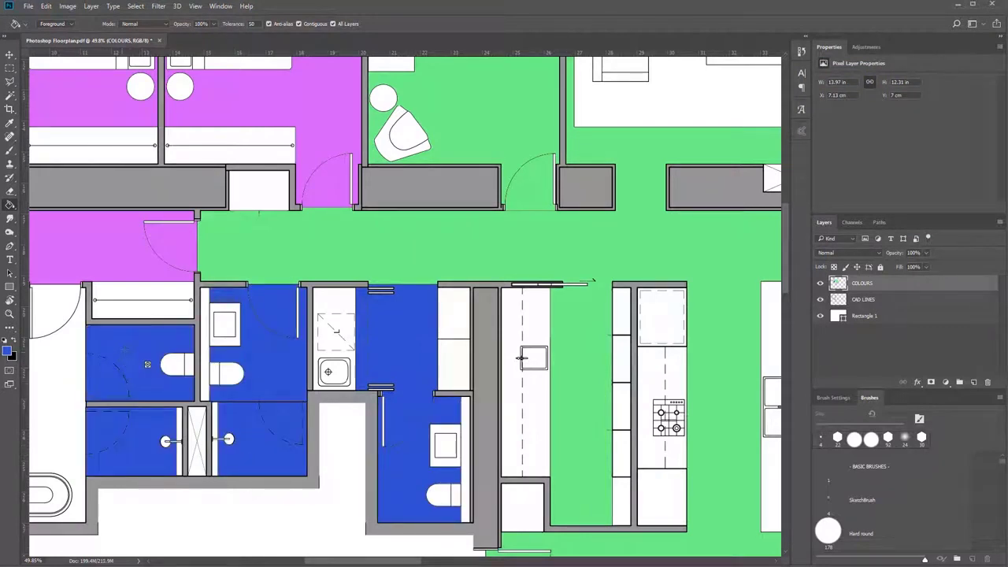
pyautogui.click(67, 365)
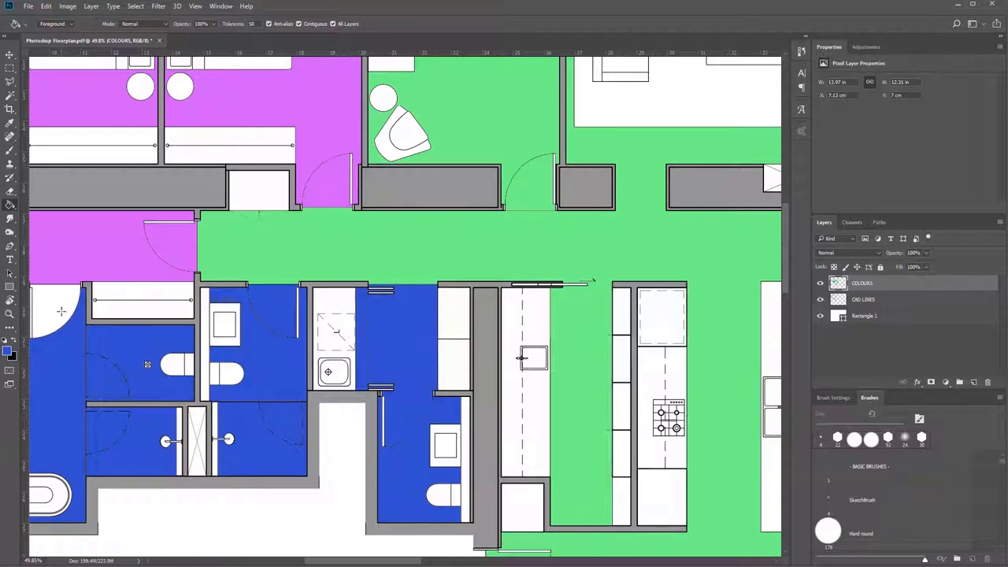
pyautogui.click(62, 311)
# Fill the lower master ensuite's floor, shower, toilet compartment and entrance door swing with the same blue.
pyautogui.moveTo(218, 411); pyautogui.dragTo(249, 354)
pyautogui.moveTo(760, 514); pyautogui.dragTo(516, 169)
pyautogui.click(205, 351)
pyautogui.click(203, 401)
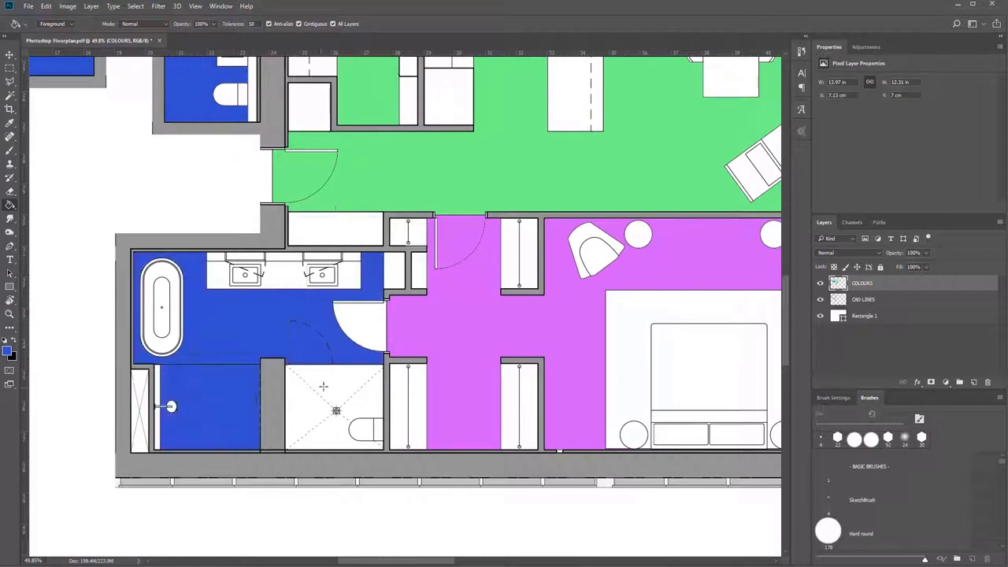
pyautogui.click(336, 411)
pyautogui.click(368, 324)
# Set the foreground colour to orange ff9b0c.
pyautogui.moveTo(314, 277)
pyautogui.mouseDown()
pyautogui.moveTo(437, 371)
pyautogui.moveTo(427, 427)
pyautogui.mouseUp()
pyautogui.scroll(-4, 426, 416)
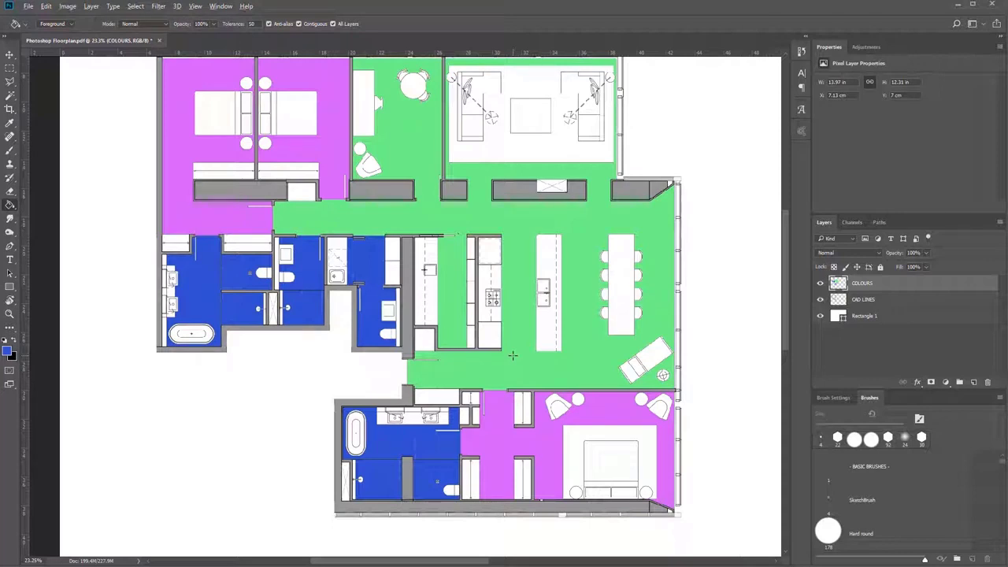
pyautogui.scroll(4, 541, 294)
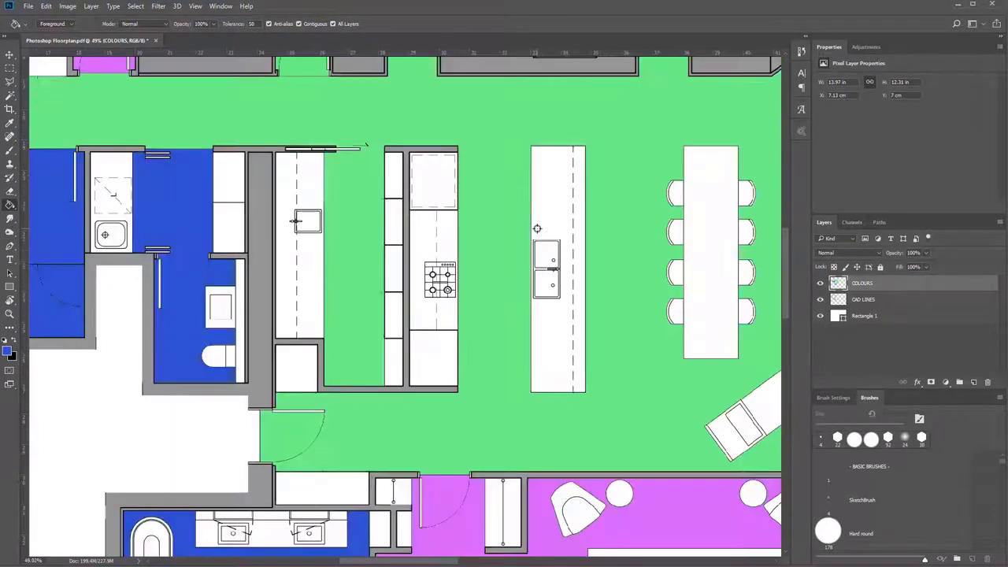
pyautogui.scroll(-2, 537, 229)
pyautogui.moveTo(254, 331); pyautogui.dragTo(478, 337)
pyautogui.moveTo(439, 367); pyautogui.dragTo(505, 343)
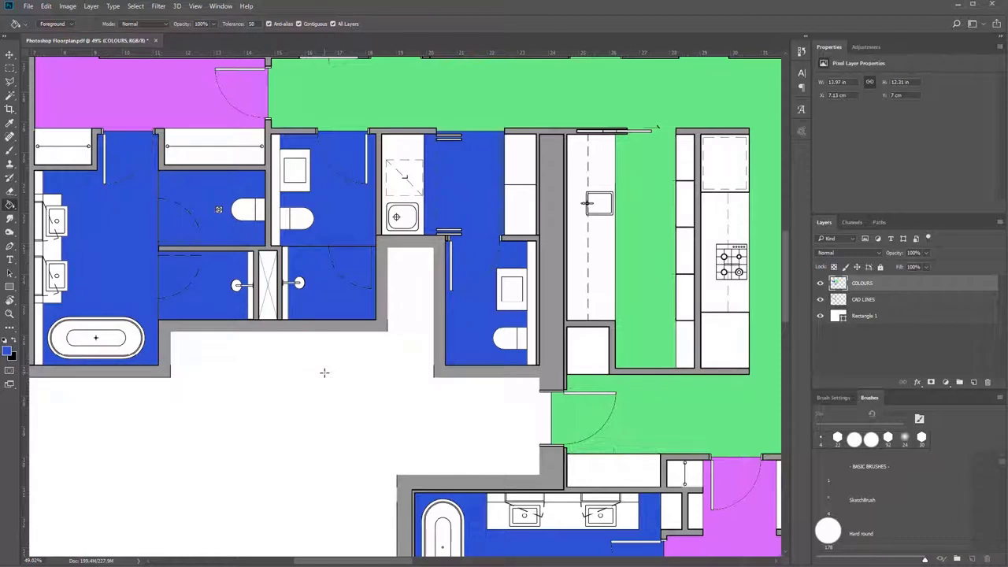
pyautogui.click(7, 349)
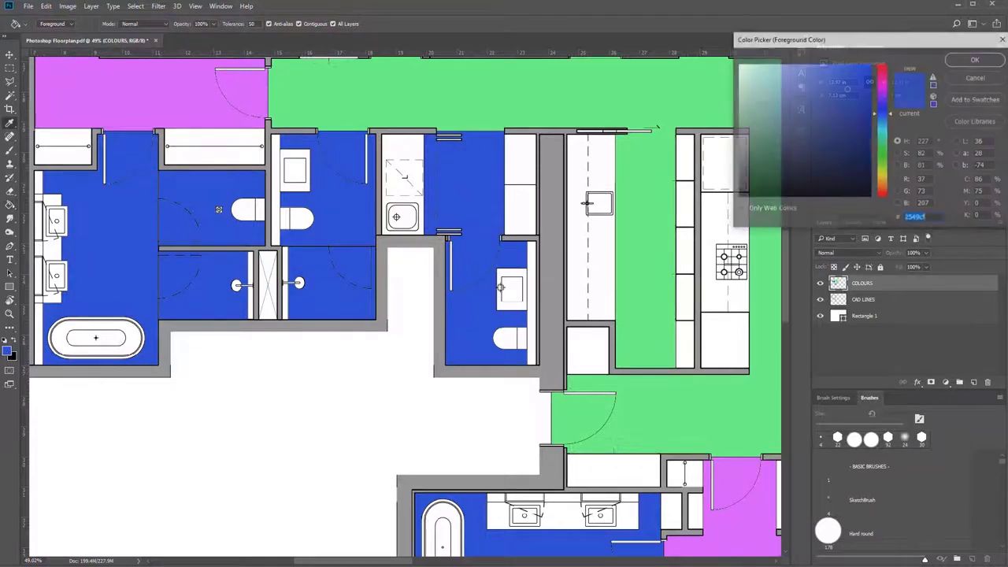
pyautogui.moveTo(884, 93); pyautogui.dragTo(879, 189)
pyautogui.click(865, 65)
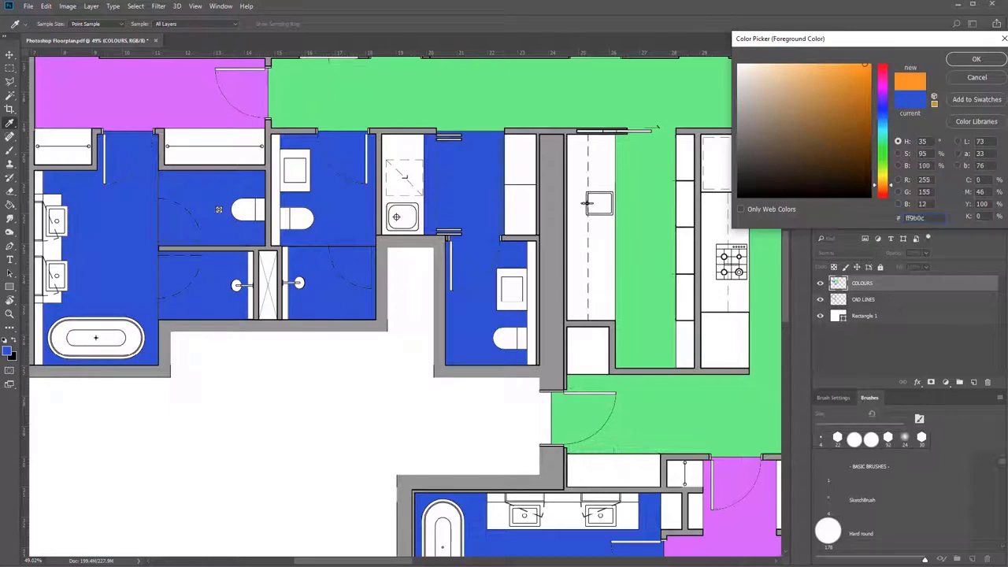
pyautogui.click(976, 58)
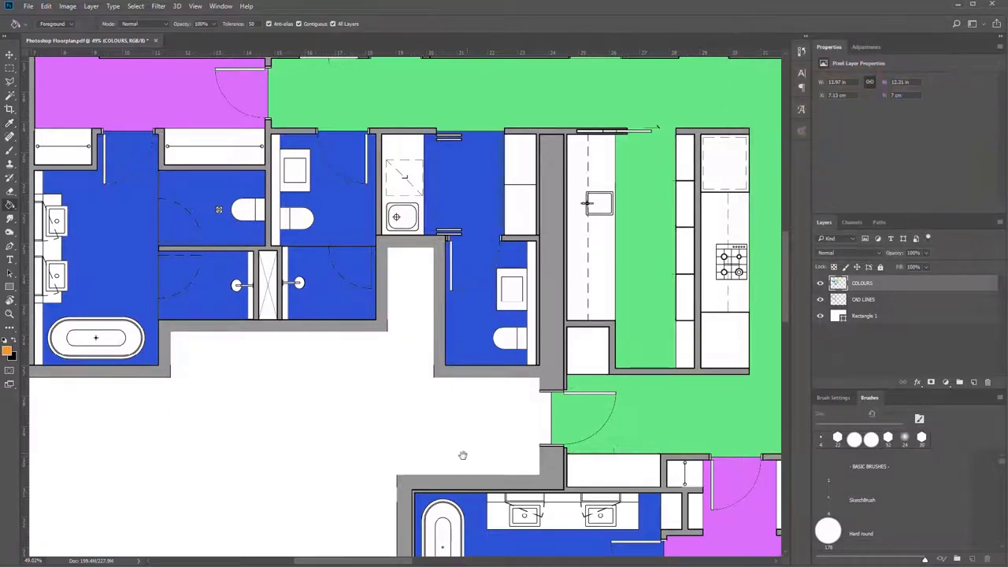
# Fill the basin, inner surround and outer rim of the master ensuite's bathtub with orange.
pyautogui.moveTo(464, 460); pyautogui.dragTo(486, 289)
pyautogui.scroll(5, 473, 443)
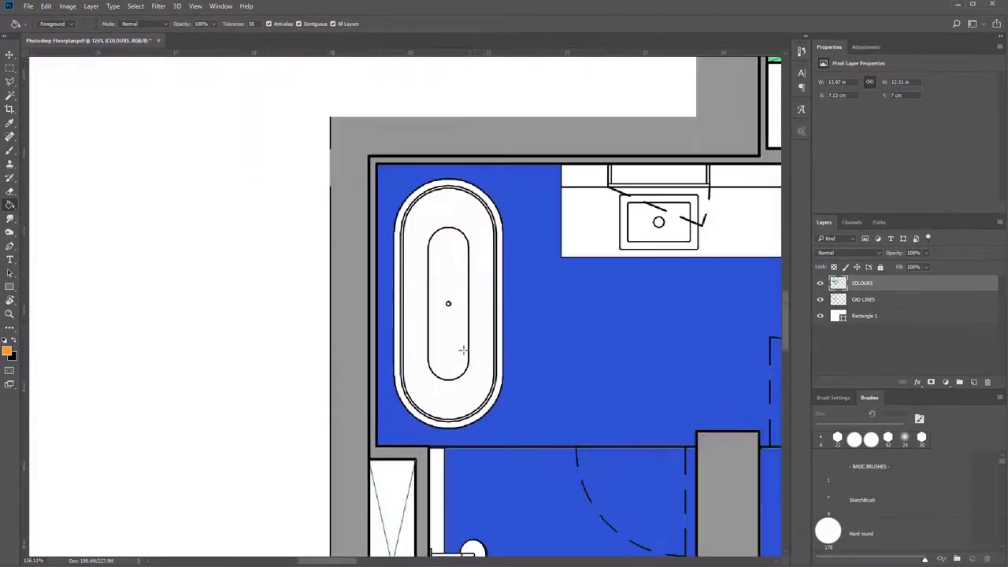
pyautogui.click(456, 343)
pyautogui.click(445, 400)
pyautogui.click(494, 209)
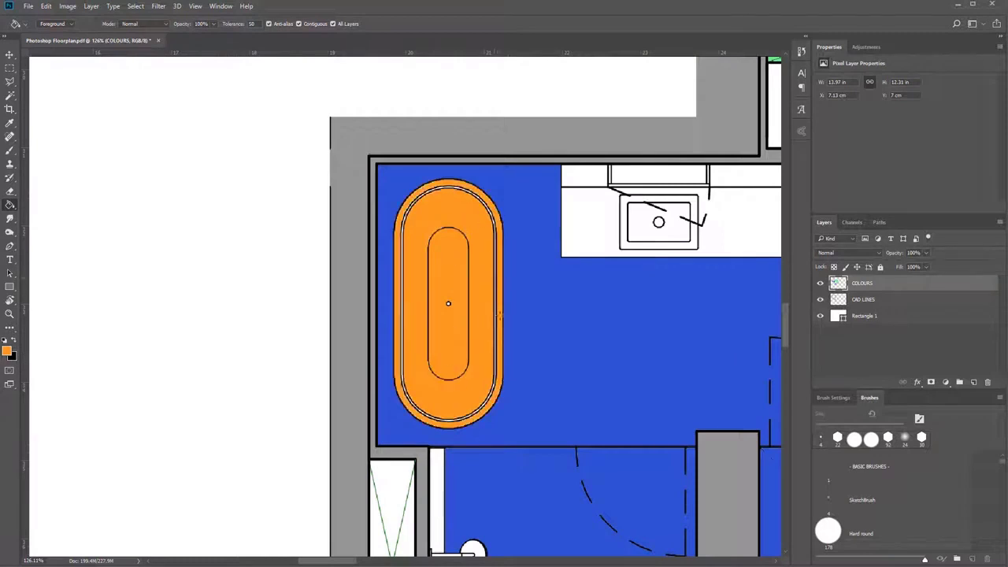
# Try orange on the master ensuite's vanity counter, undo it, and fill the bowl and rim of the washbasin nearest the bathtub instead.
pyautogui.click(590, 221)
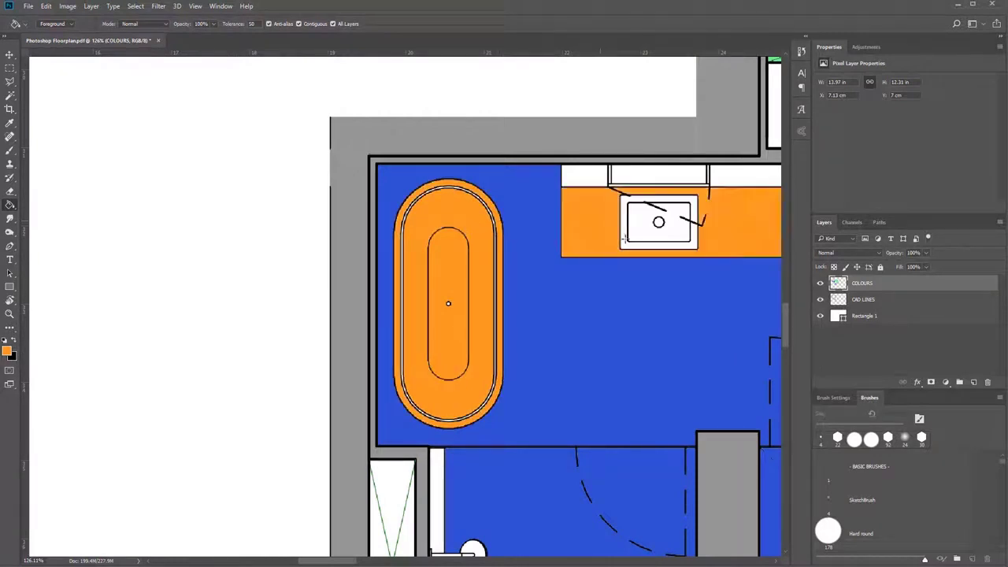
pyautogui.hotkey('ctrl', 'z')
pyautogui.click(645, 237)
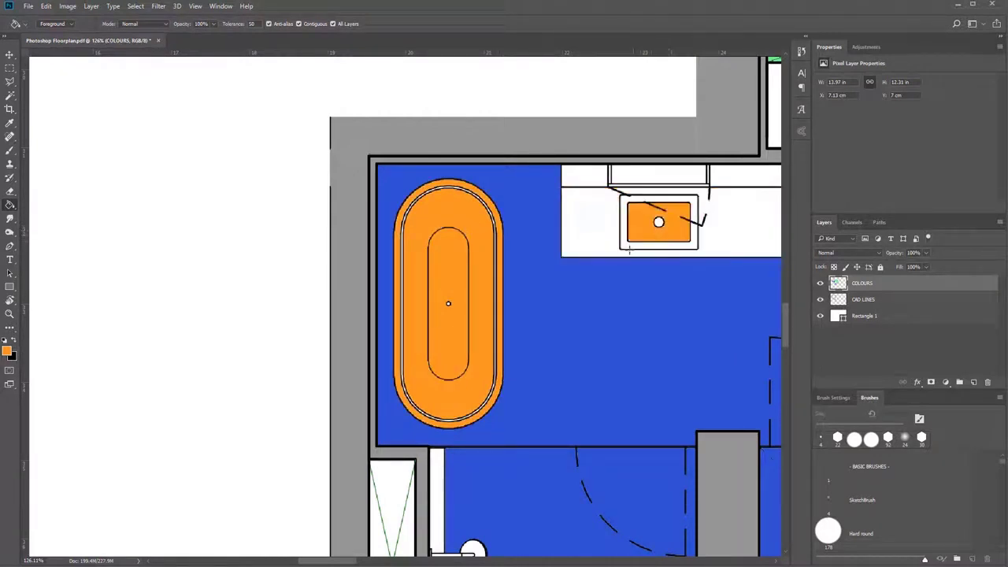
pyautogui.click(633, 248)
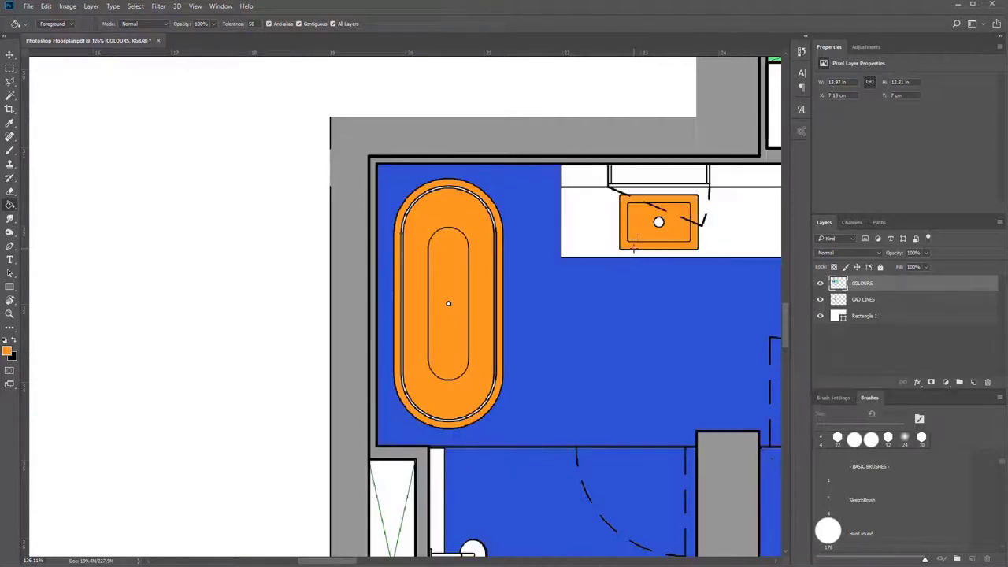
# Try an orange fill on the wall linework above the master ensuite's vanity and undo it.
pyautogui.scroll(-4, 653, 247)
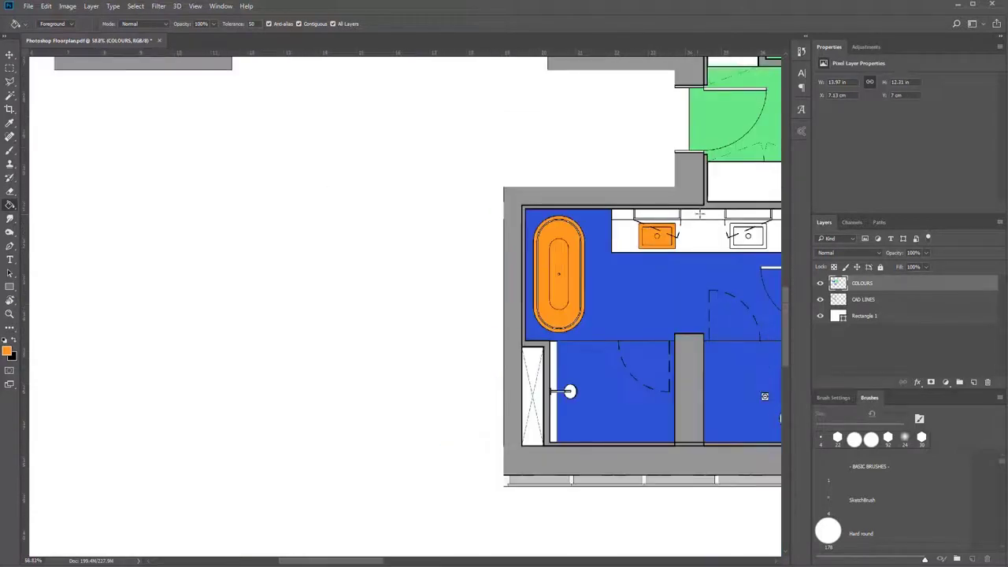
pyautogui.scroll(5, 716, 206)
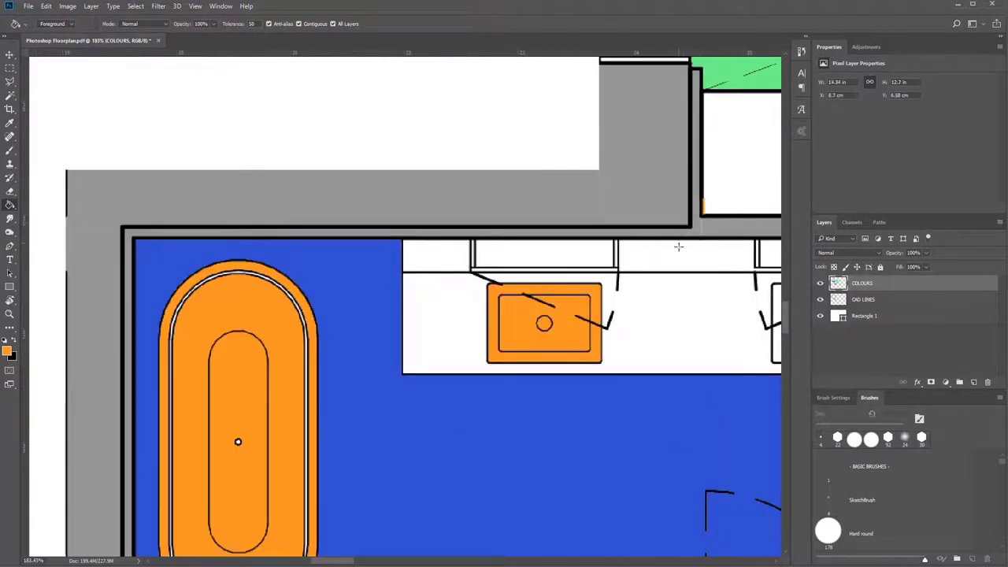
pyautogui.click(677, 236)
pyautogui.scroll(-3, 678, 241)
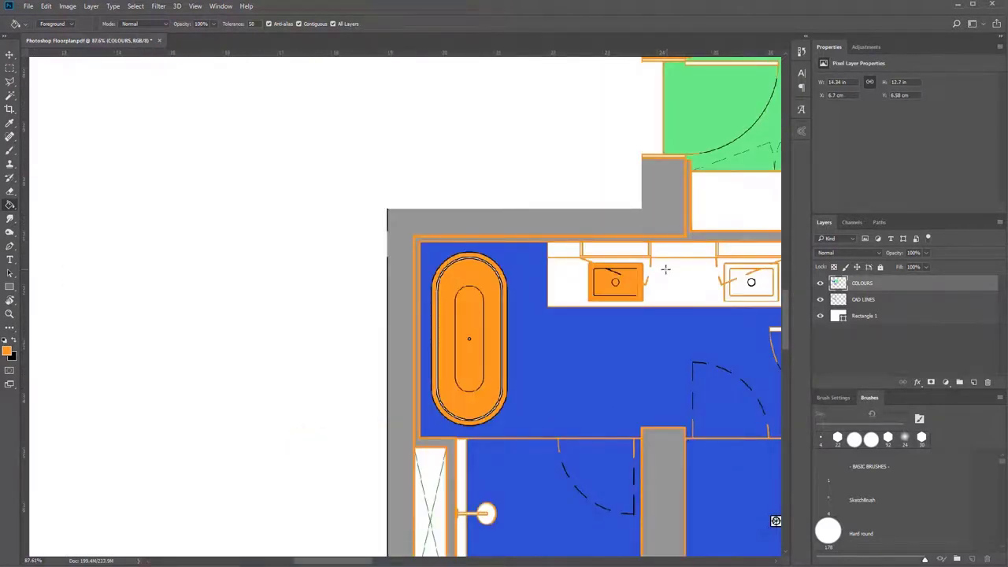
pyautogui.hotkey('ctrl', 'z')
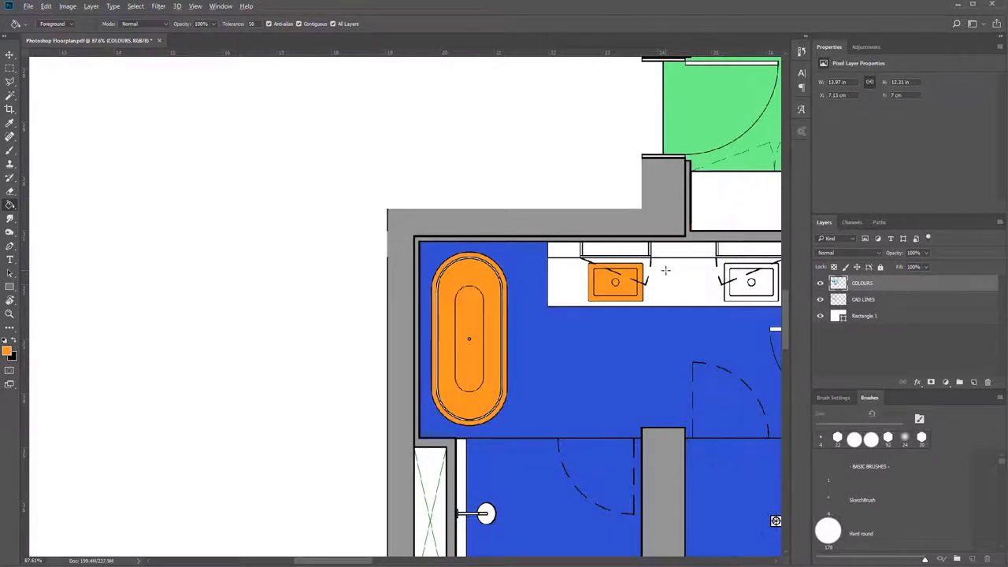
# Try an orange fill on the open-plan living floor and undo it.
pyautogui.scroll(-2, 666, 270)
pyautogui.scroll(-2, 666, 270)
pyautogui.moveTo(666, 271); pyautogui.dragTo(436, 414)
pyautogui.scroll(-1, 477, 245)
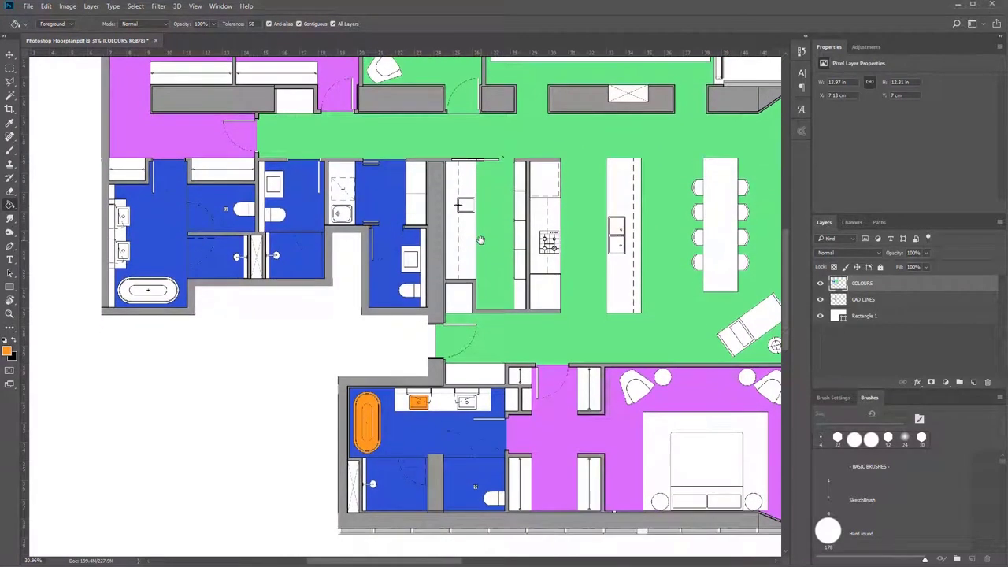
pyautogui.scroll(-2, 516, 258)
pyautogui.click(551, 254)
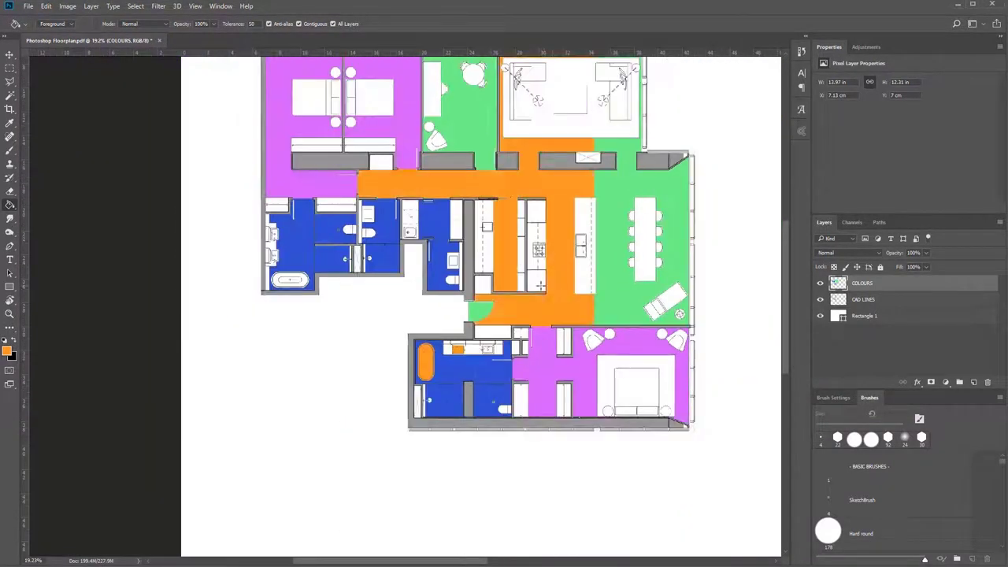
pyautogui.hotkey('ctrl', 'z')
# Hide the COLOURS layer to examine the bare floor plan linework, and show it again.
pyautogui.scroll(-3, 586, 273)
pyautogui.moveTo(589, 286); pyautogui.dragTo(574, 313)
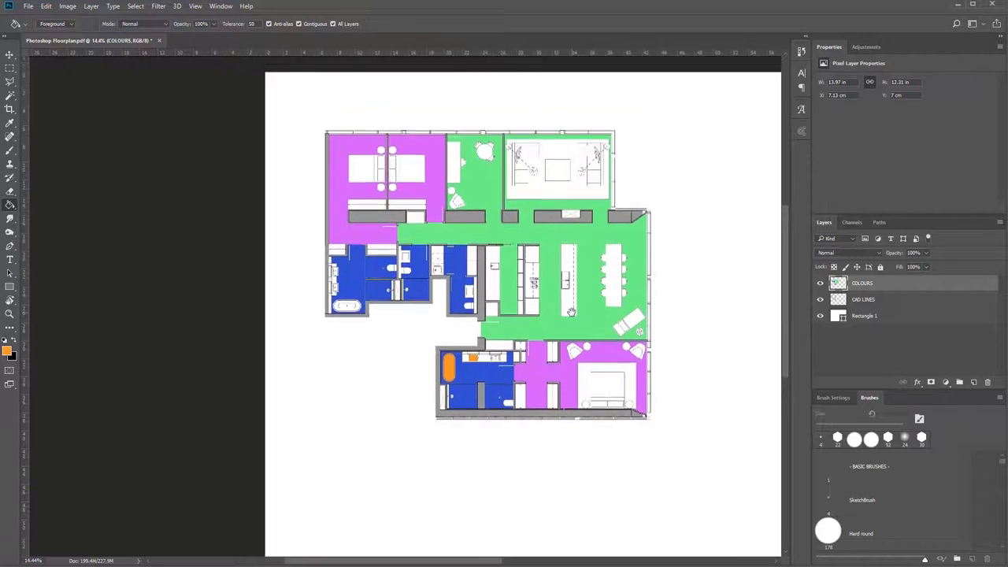
pyautogui.scroll(3, 573, 313)
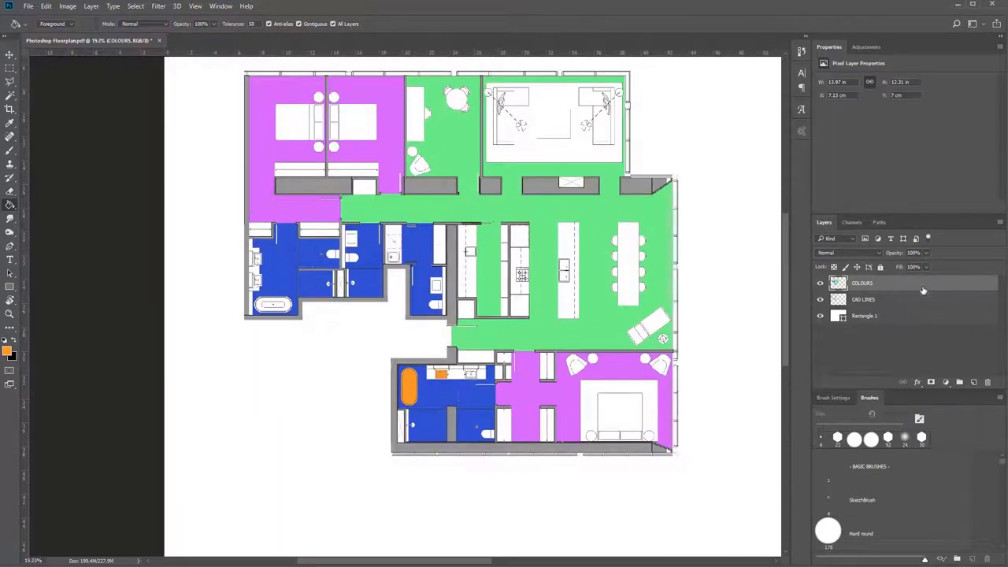
pyautogui.click(820, 283)
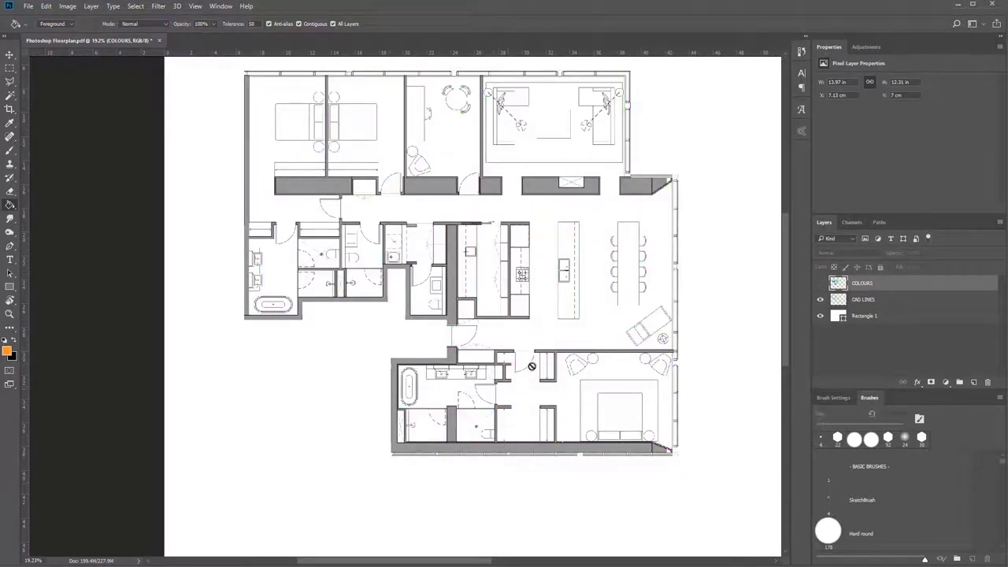
pyautogui.click(820, 283)
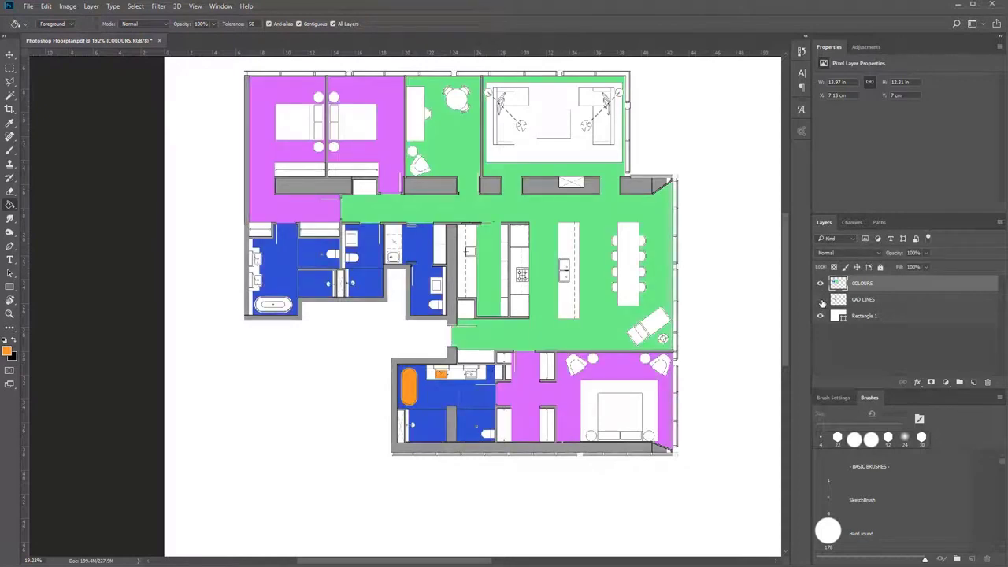
# Toggle the CAD LINES layer's visibility to compare the colour fills with and without linework, leaving the layer visible.
pyautogui.click(820, 299)
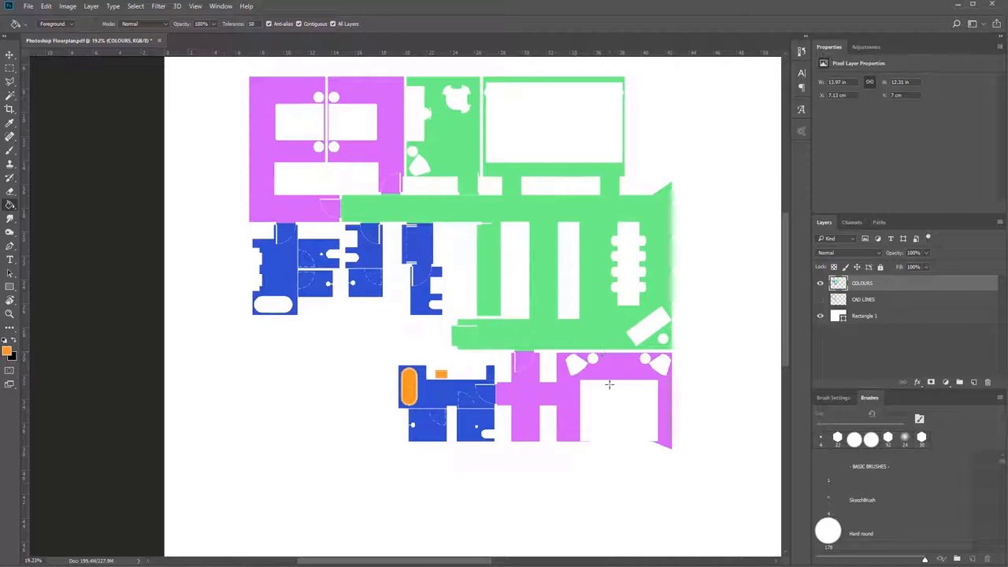
pyautogui.moveTo(585, 375); pyautogui.dragTo(564, 428)
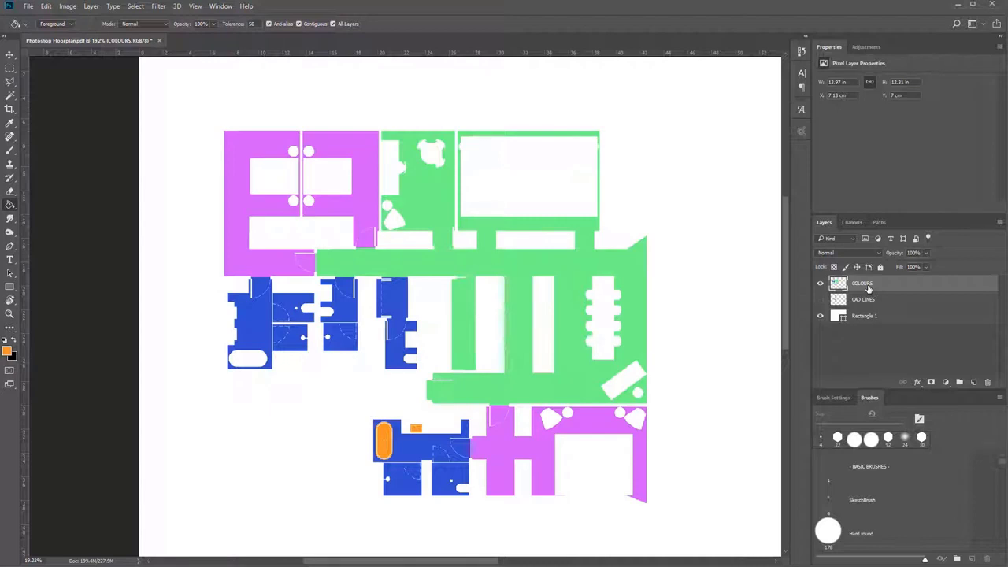
pyautogui.click(820, 299)
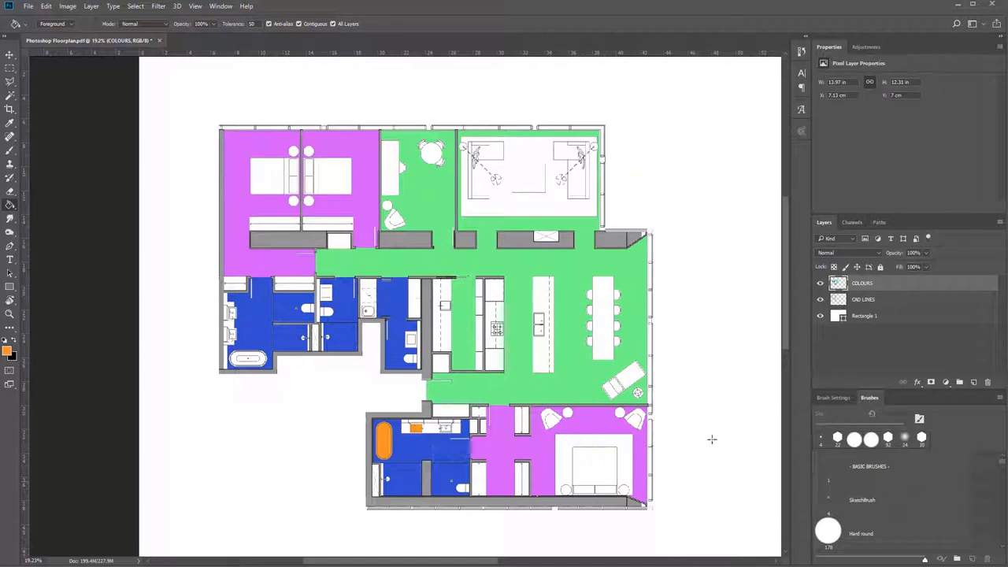
pyautogui.click(820, 299)
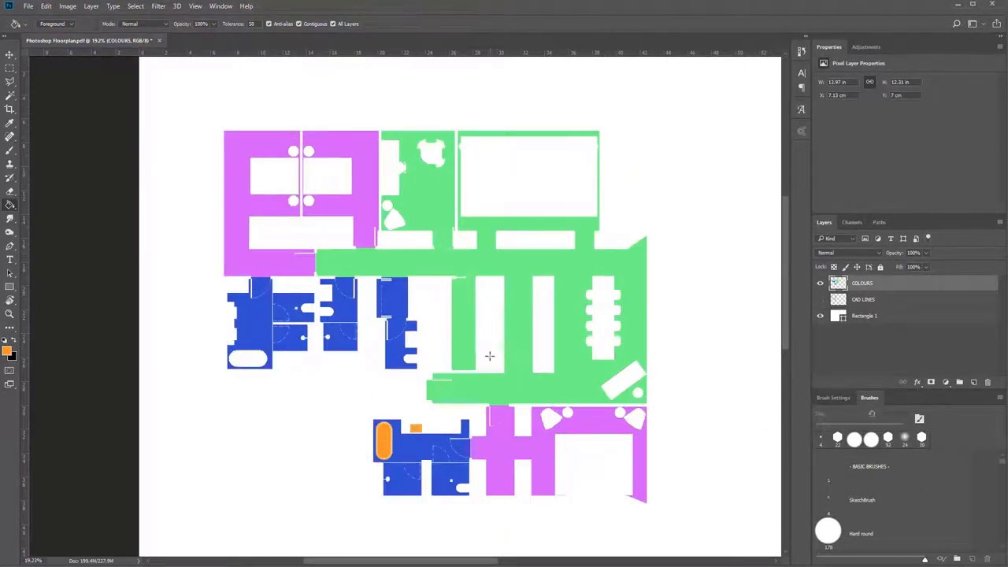
pyautogui.click(820, 299)
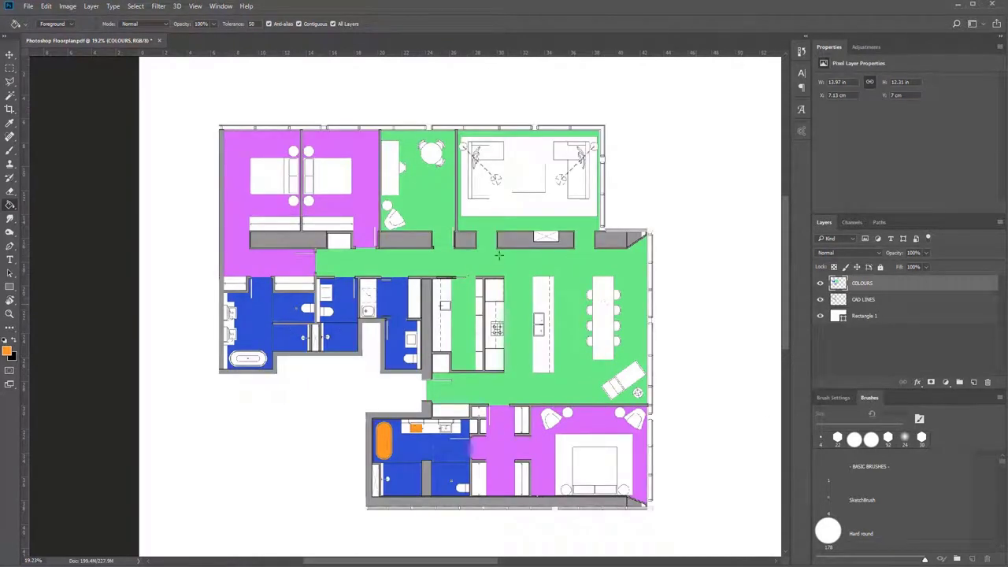
# Select the Move tool, switch to the web browser, and review the CGTrader home page and the Arqui9 Learn Photopacks page.
pyautogui.press('v')
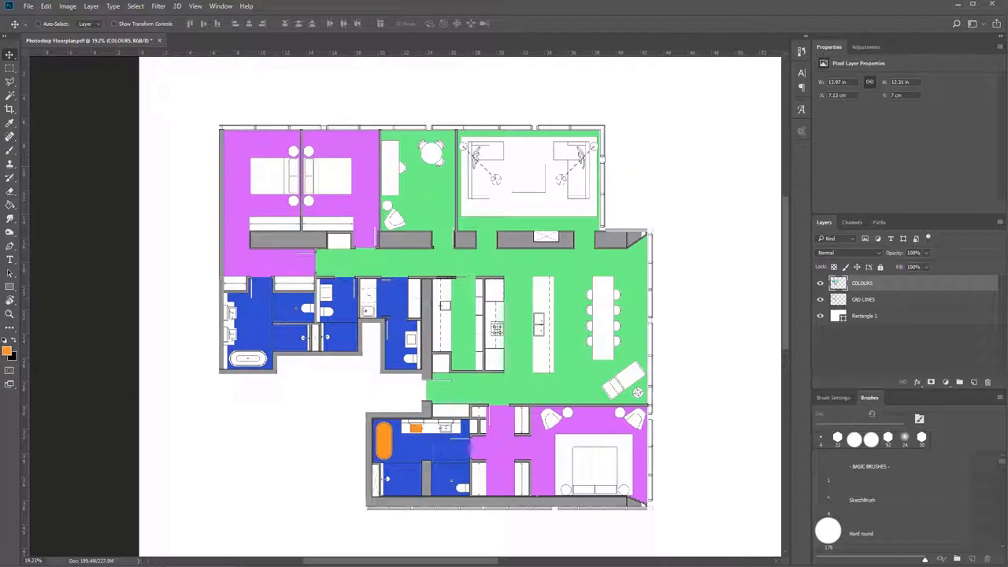
pyautogui.hotkey('alt', 'Tab')
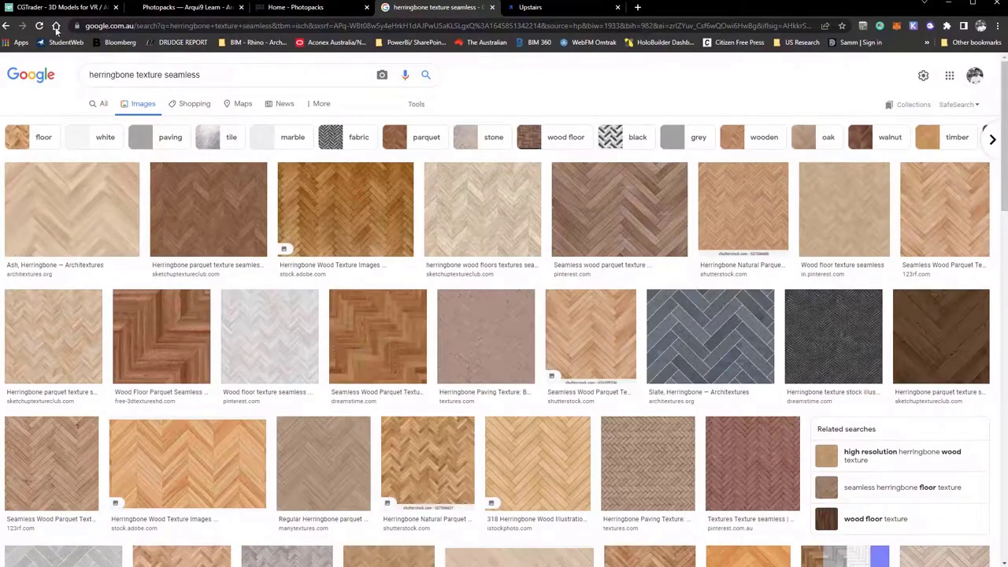
pyautogui.click(59, 7)
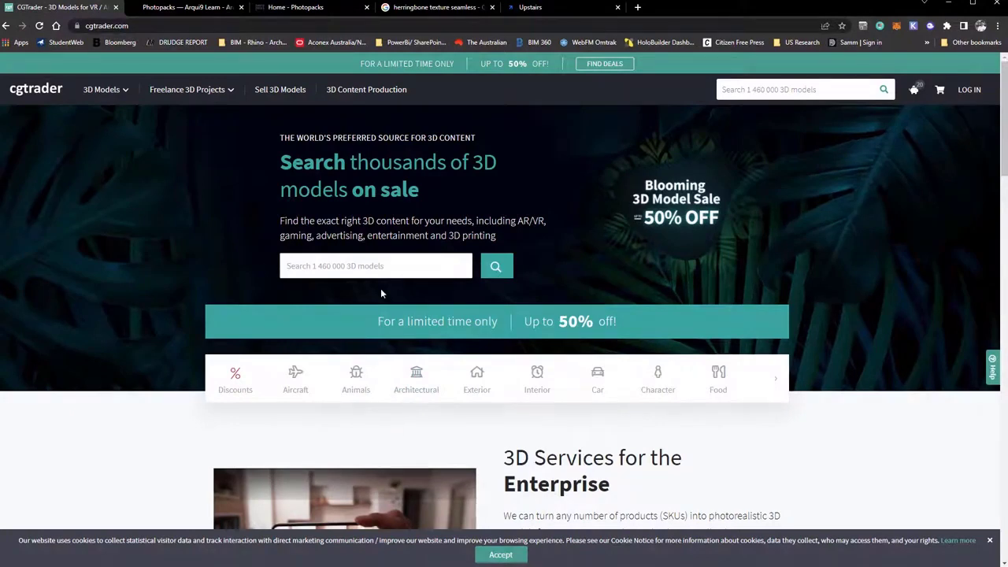
pyautogui.scroll(-3, 382, 293)
pyautogui.scroll(3, 338, 279)
pyautogui.click(151, 11)
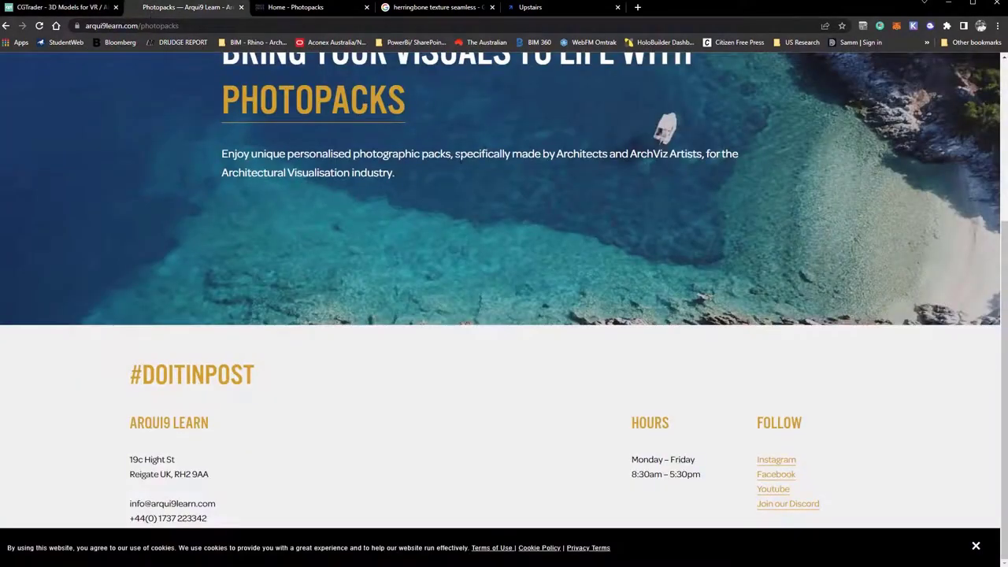
# Review the featured photo packs on the Photopacks home page.
pyautogui.scroll(3, 323, 151)
pyautogui.click(336, 9)
pyautogui.scroll(-8, 486, 306)
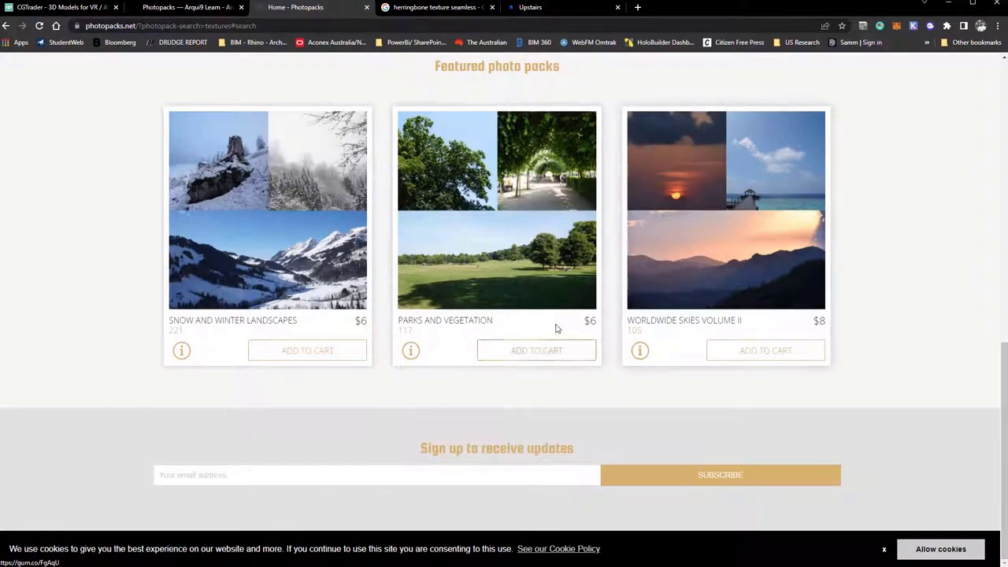
pyautogui.scroll(3, 556, 325)
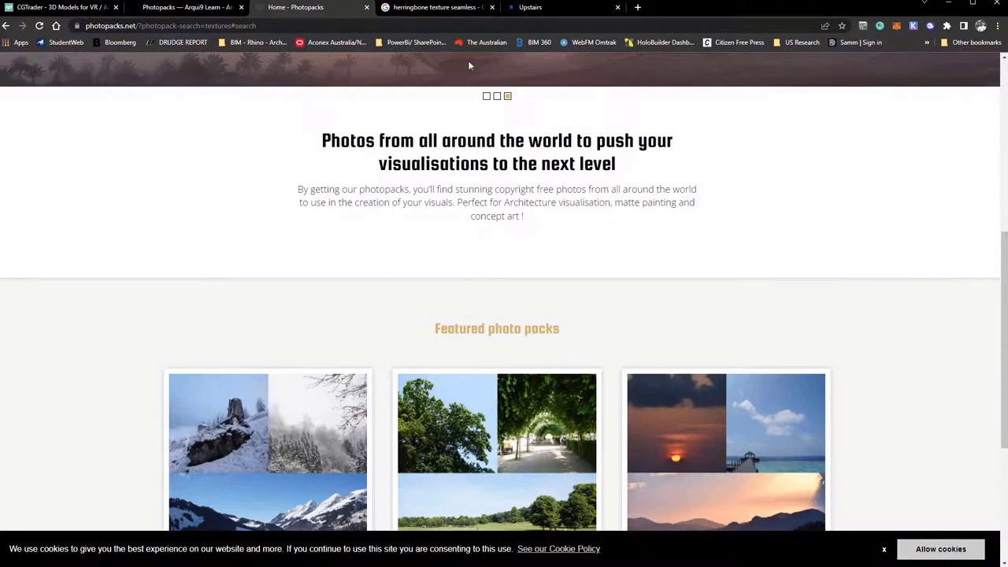
# Browse the Upstairs product store and preview the textures included in Post-production Texture Pack - Vol.3.
pyautogui.click(549, 12)
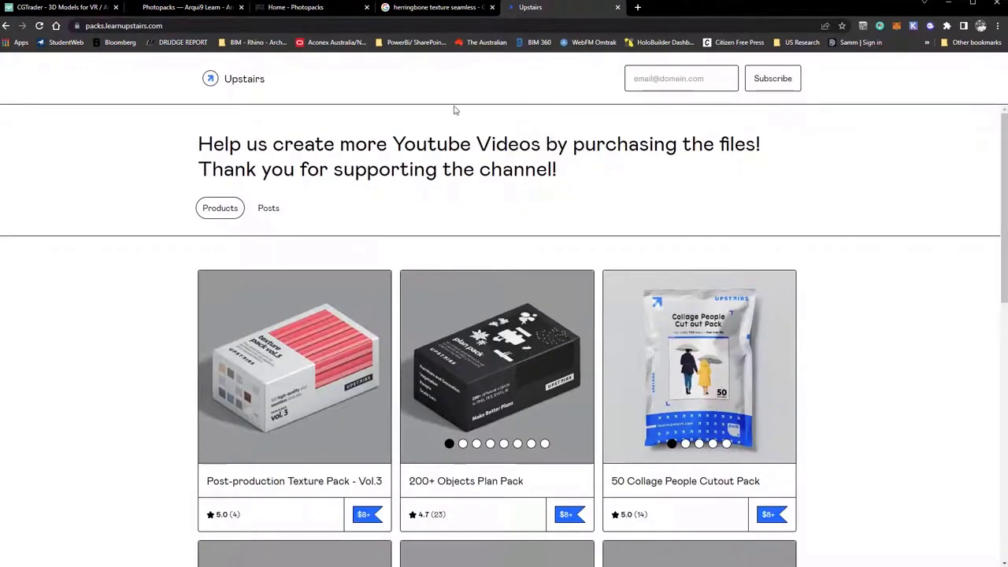
pyautogui.scroll(-2, 283, 268)
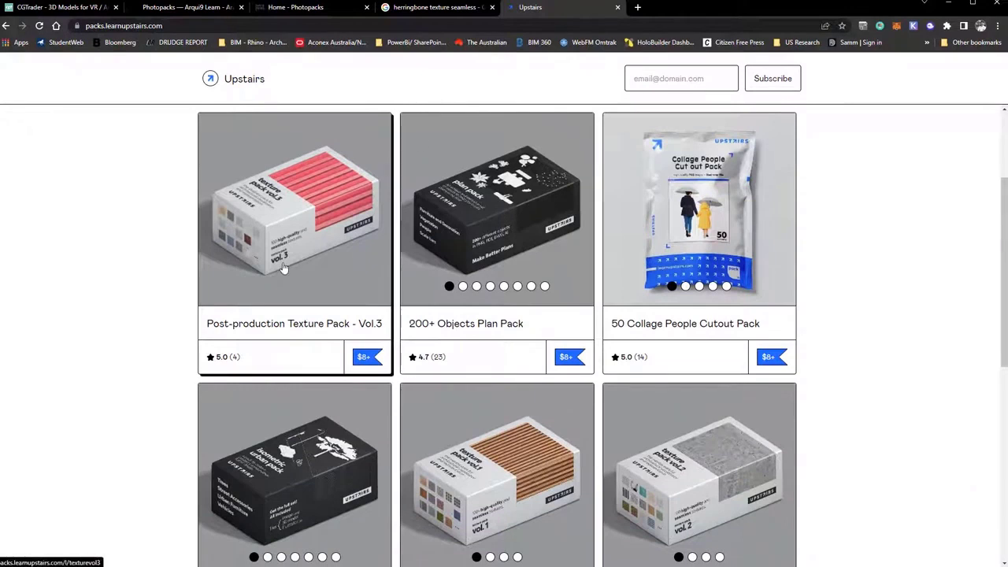
pyautogui.scroll(-1, 283, 267)
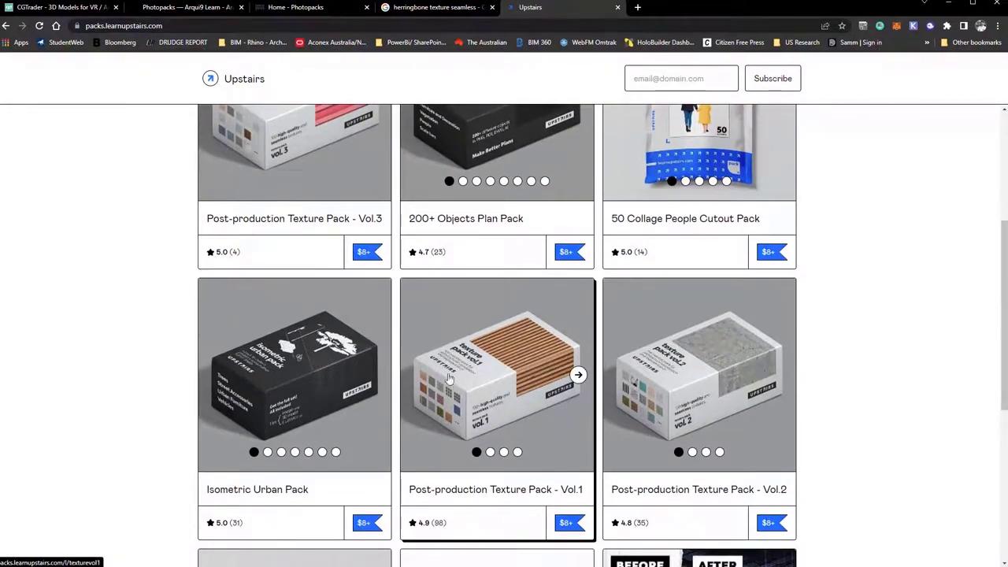
pyautogui.click(293, 158)
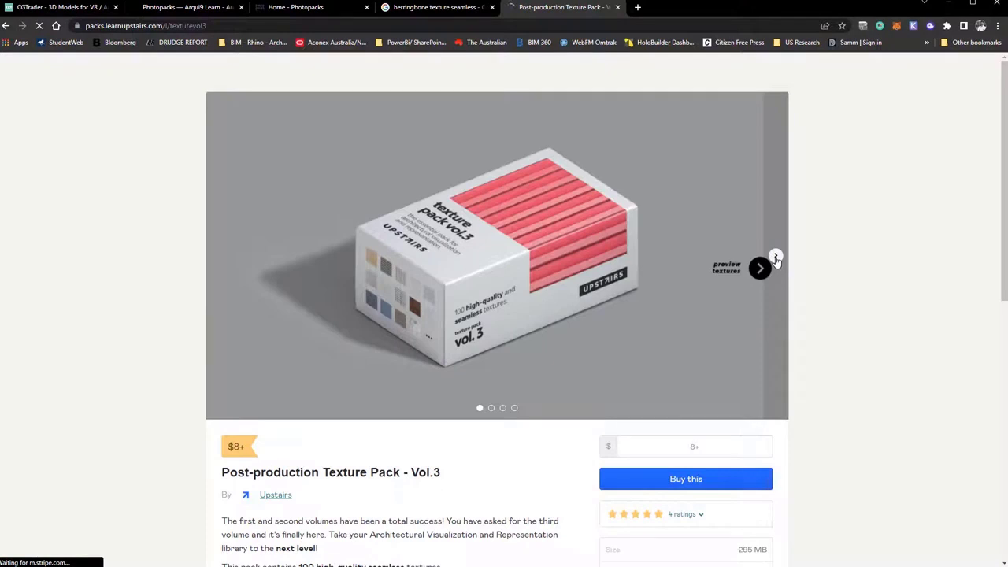
pyautogui.click(776, 259)
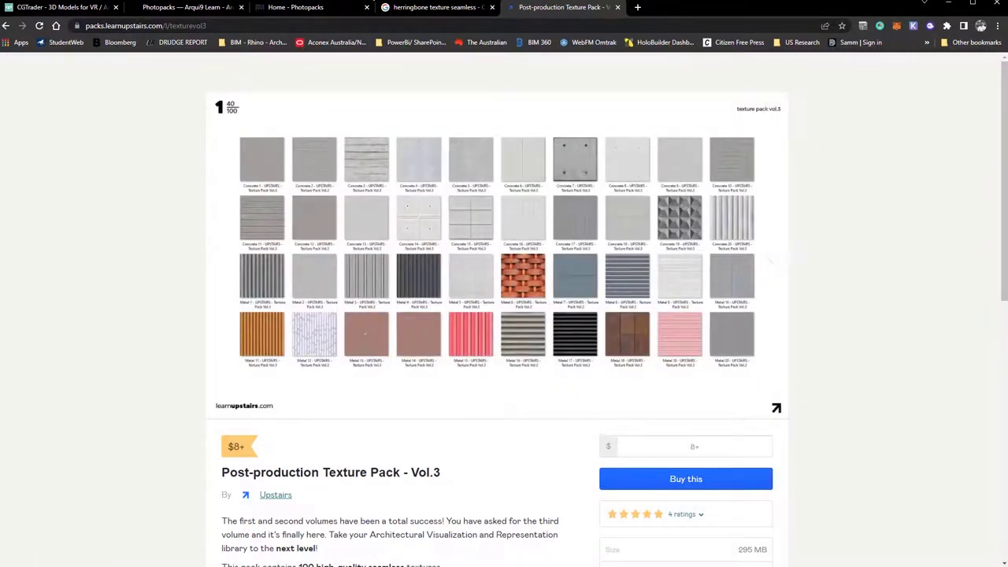
# Review the image results for "herringbone texture seamless" and preview several wood parquet textures, including the Adobe Stock one.
pyautogui.click(402, 10)
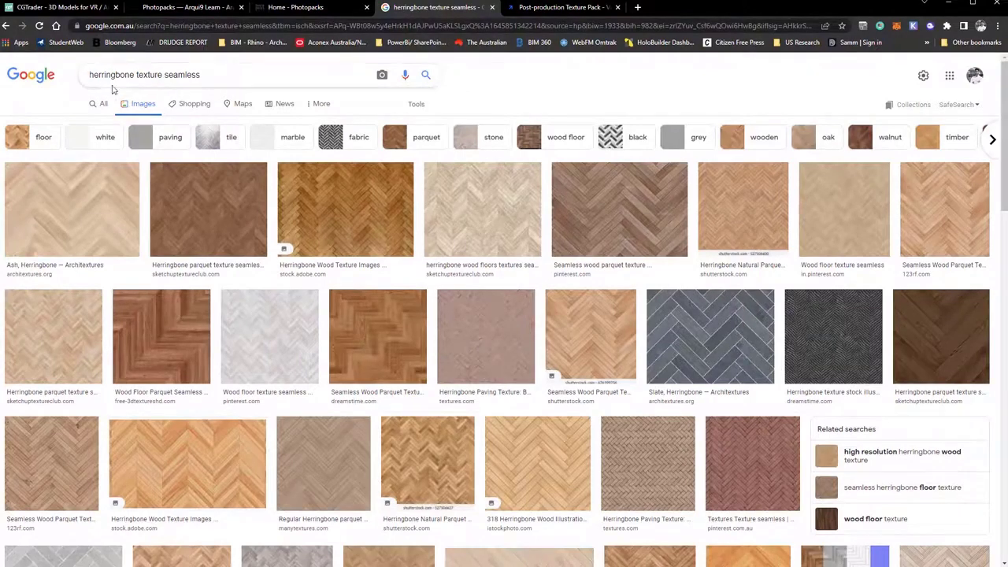
pyautogui.moveTo(168, 76); pyautogui.dragTo(207, 74)
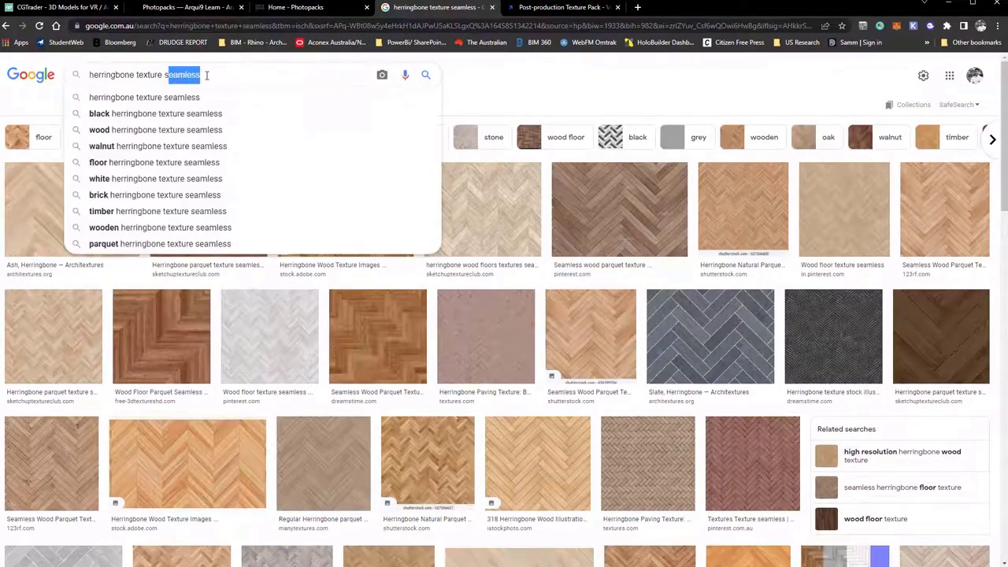
pyautogui.click(212, 75)
pyautogui.click(528, 105)
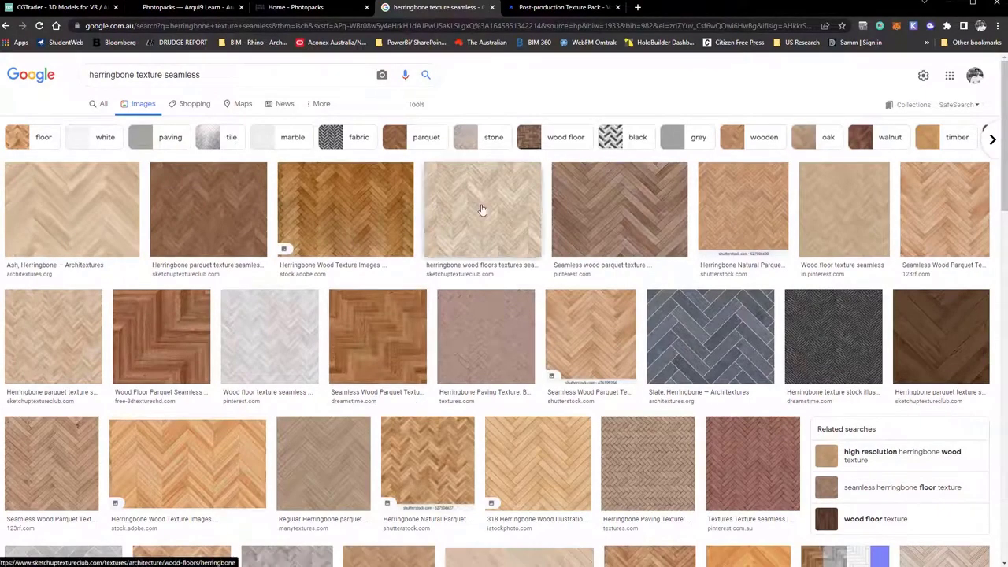
pyautogui.click(582, 218)
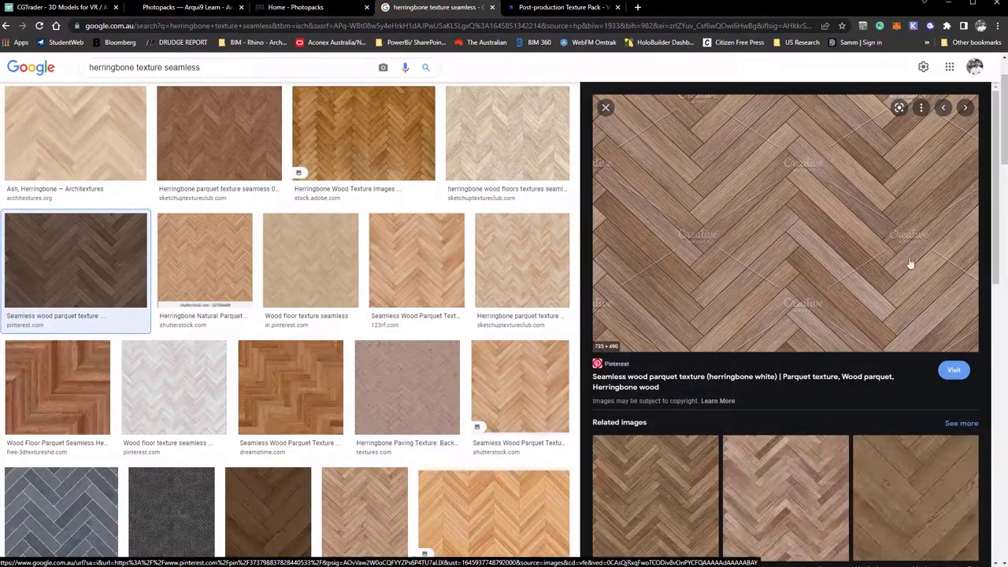
pyautogui.click(438, 267)
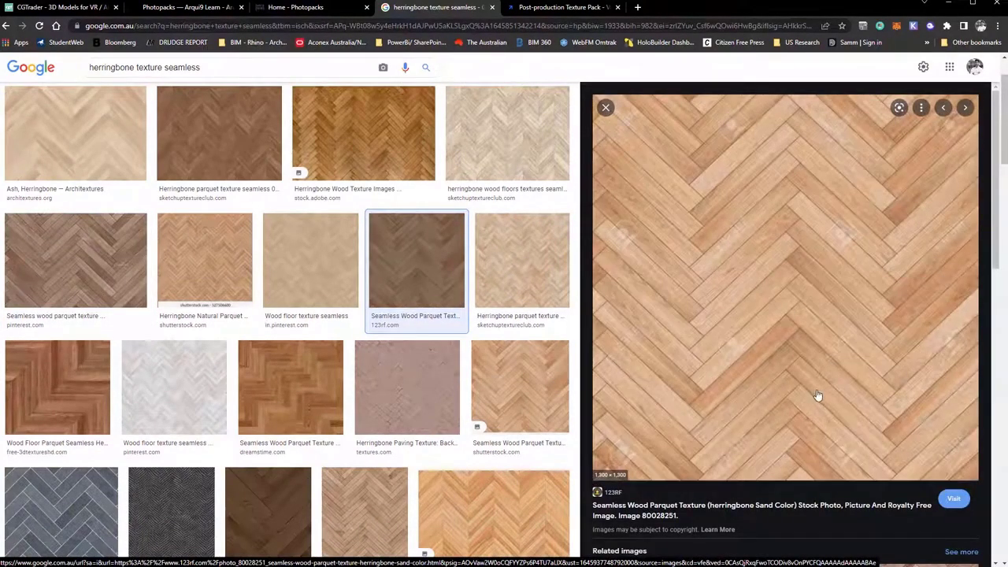
pyautogui.click(533, 280)
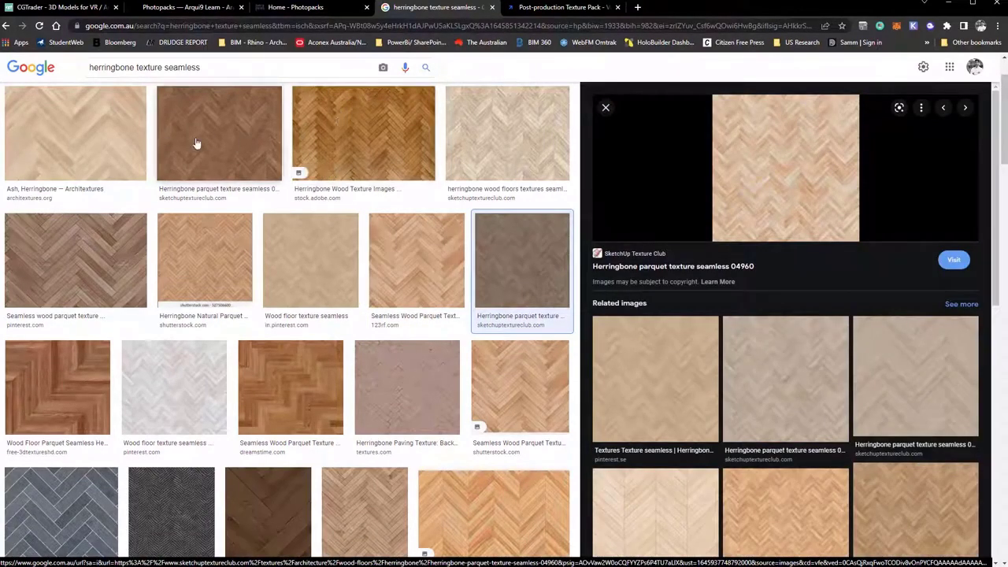
pyautogui.click(338, 136)
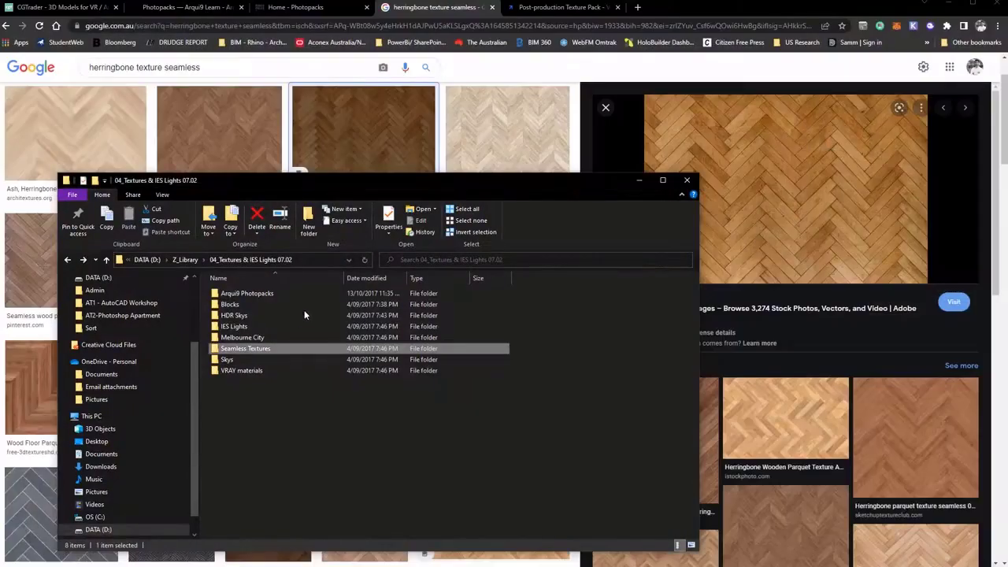
# In File Explorer, go to Seamless Textures > My Textures > Wood . Timber and show the files as large icons.
pyautogui.moveTo(365, 182); pyautogui.dragTo(499, 111)
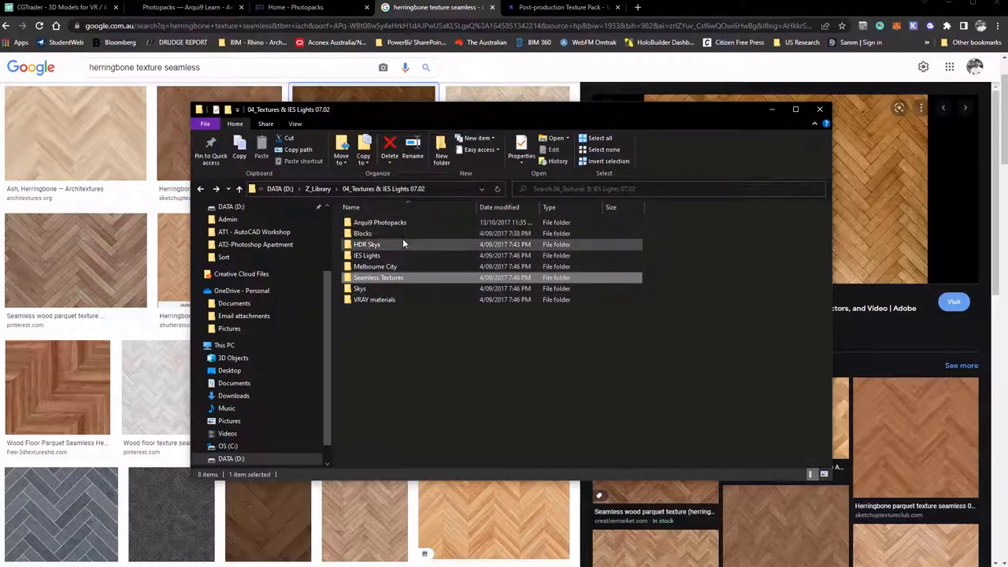
pyautogui.doubleClick(431, 278)
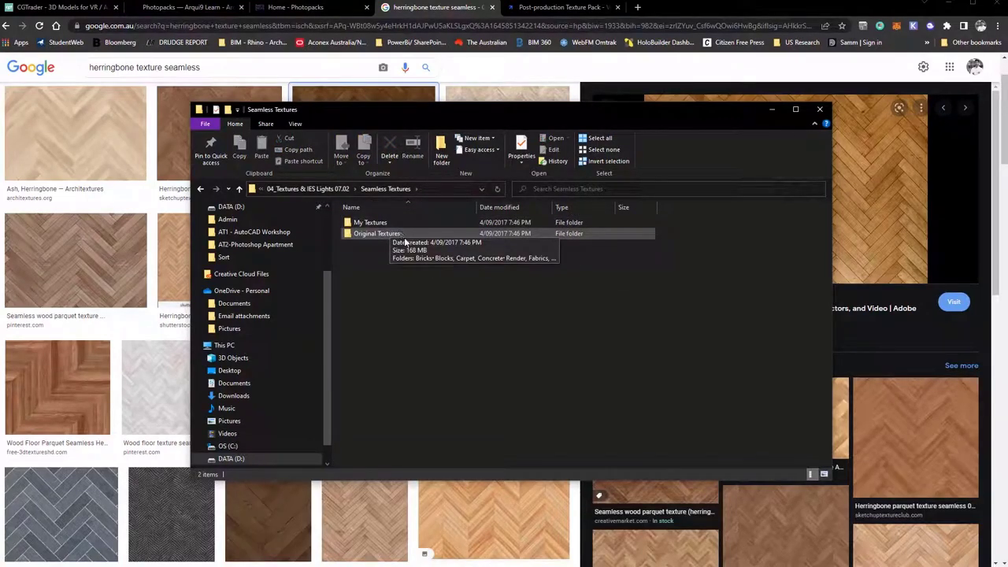
pyautogui.doubleClick(411, 225)
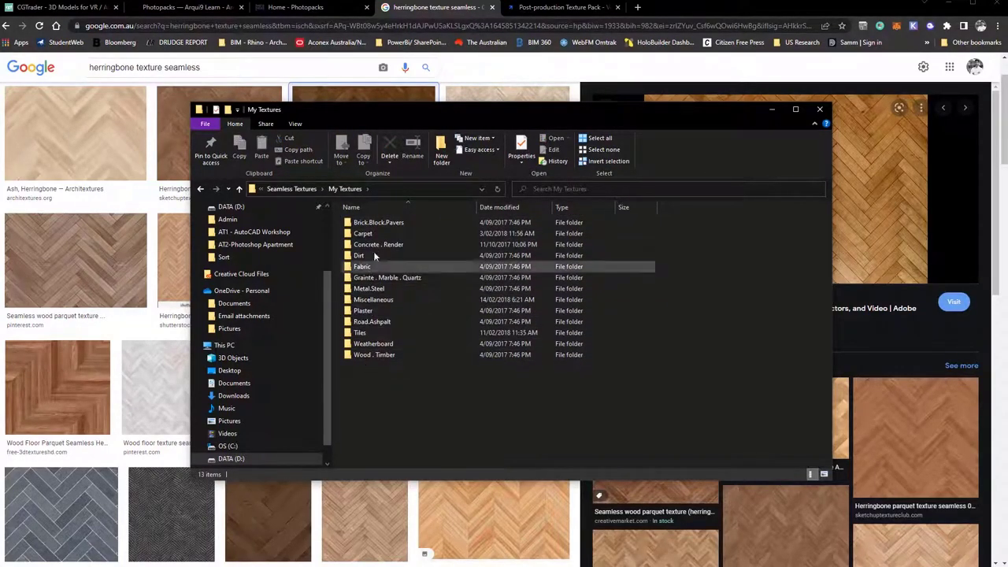
pyautogui.doubleClick(400, 355)
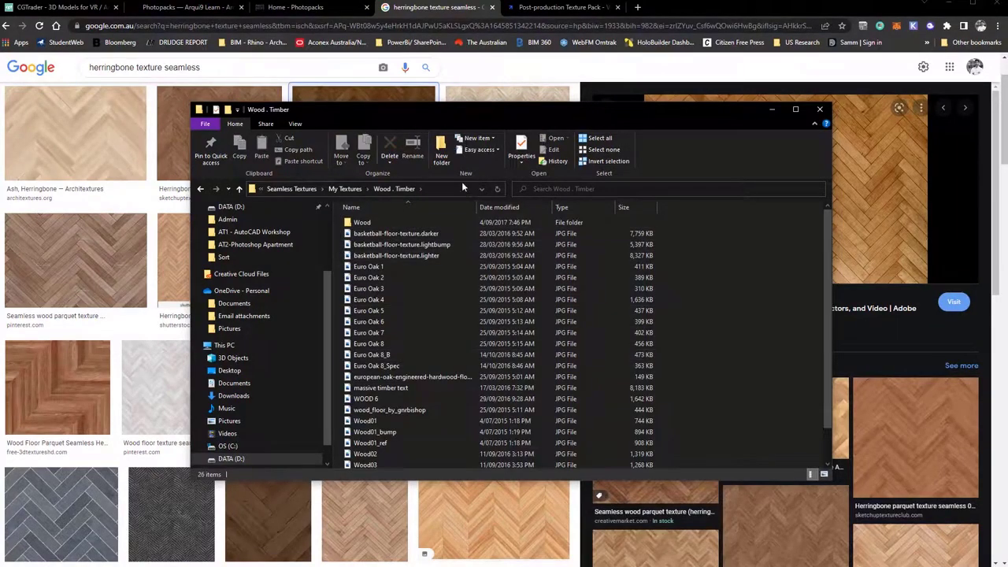
pyautogui.click(292, 125)
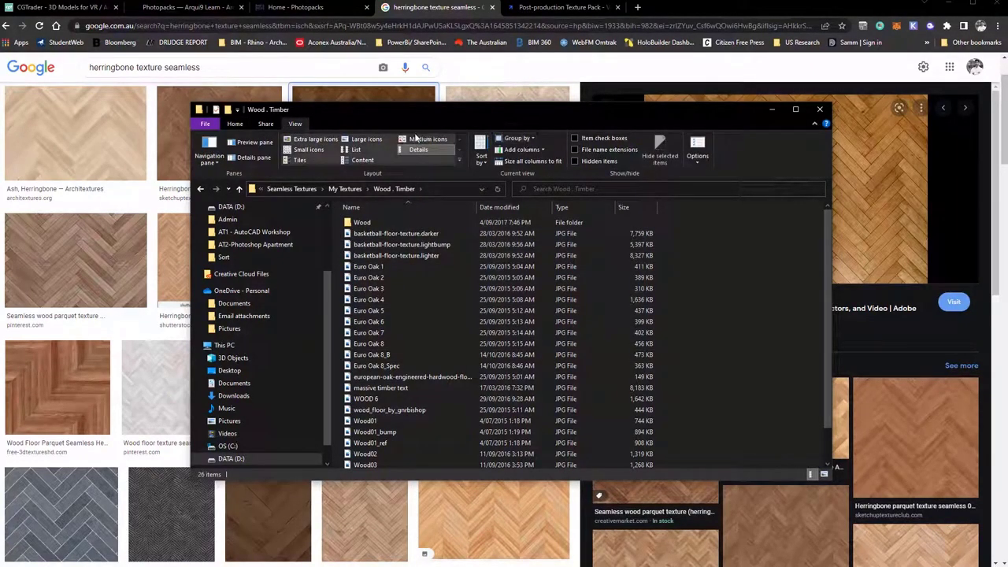
pyautogui.click(367, 140)
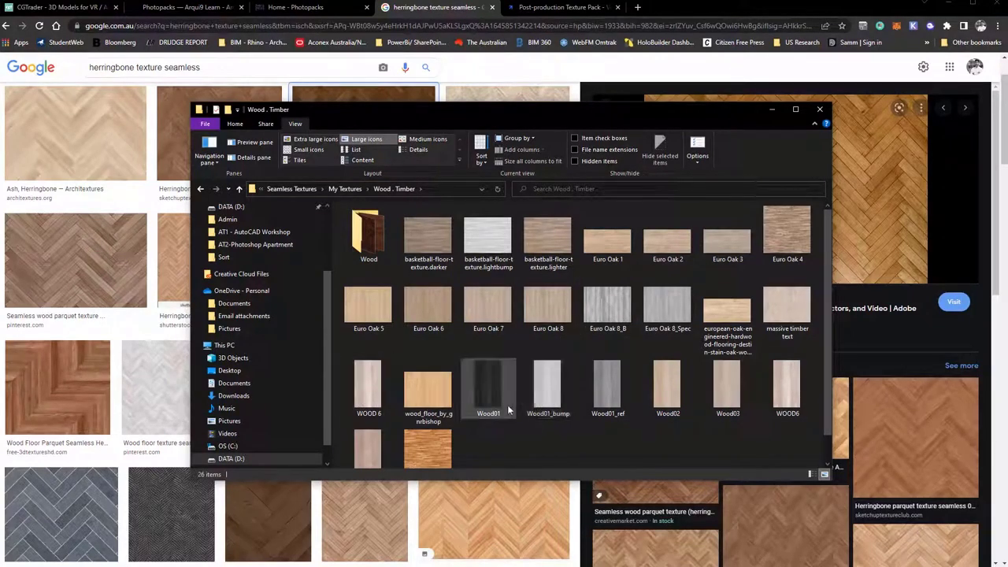
# Open the Wood01_bump image, look through the neighbouring wood textures, and close the image viewer and the folder window.
pyautogui.click(557, 394)
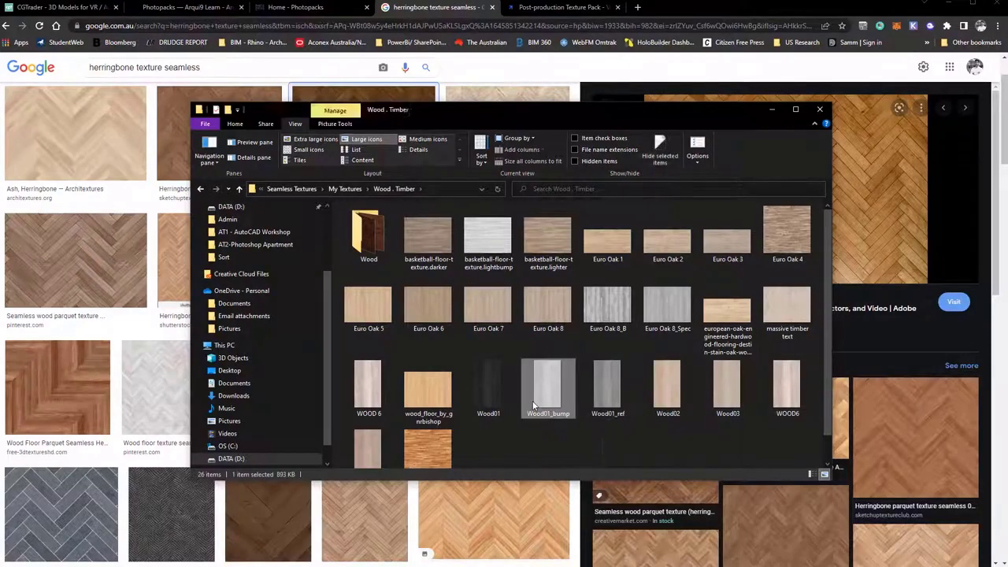
pyautogui.doubleClick(546, 367)
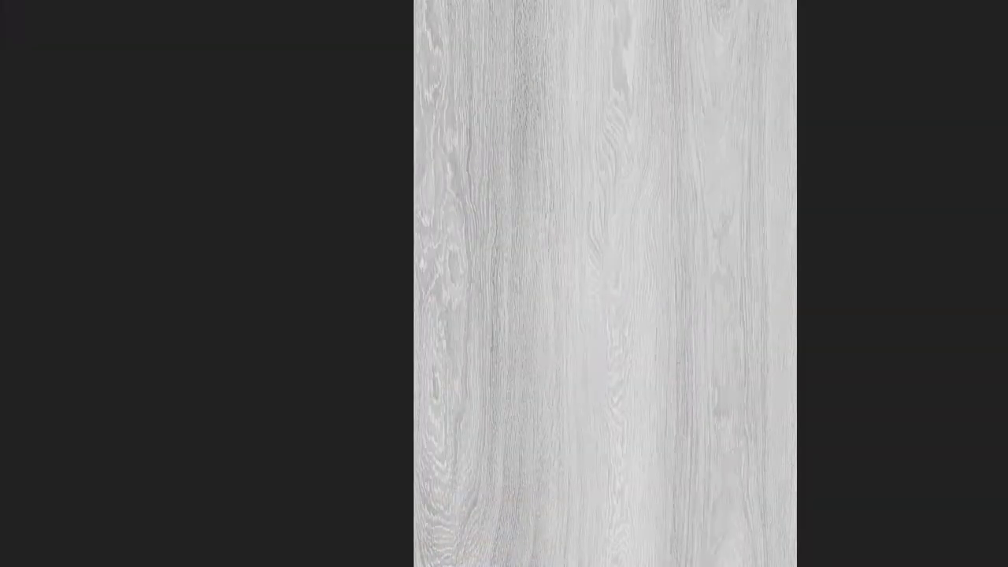
pyautogui.moveTo(851, 31); pyautogui.dragTo(681, 65)
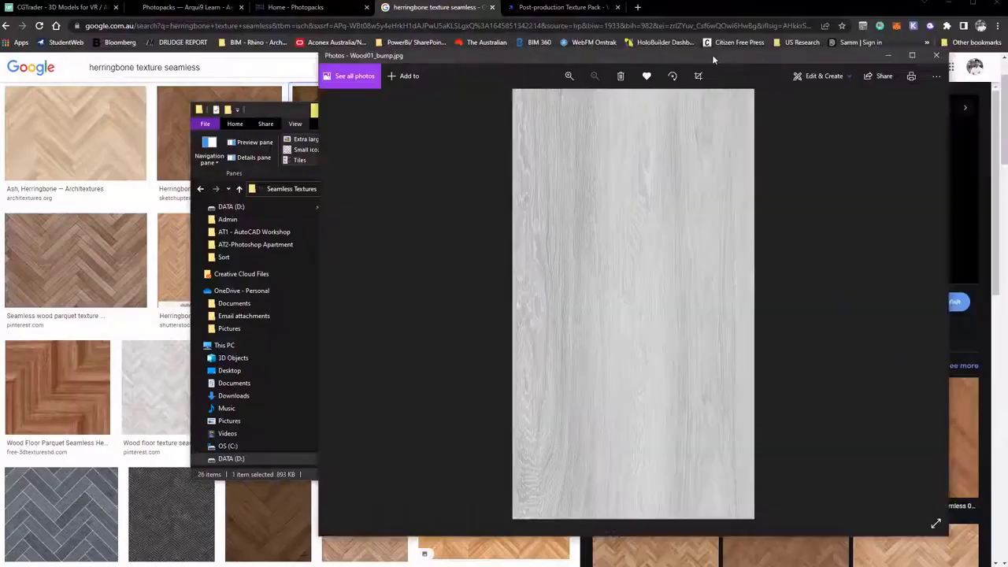
pyautogui.press('Left')
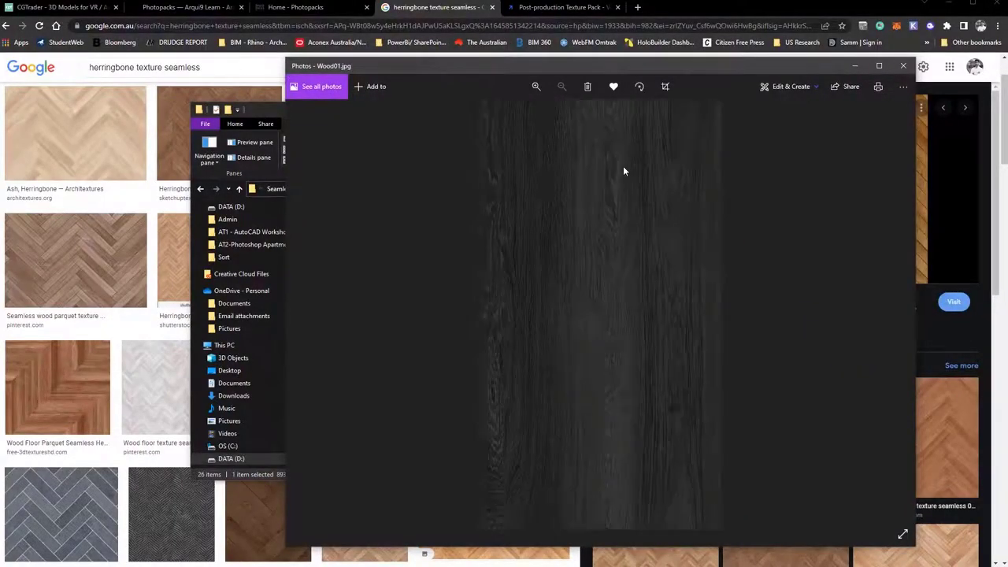
pyautogui.press('Left')
pyautogui.press('Left')
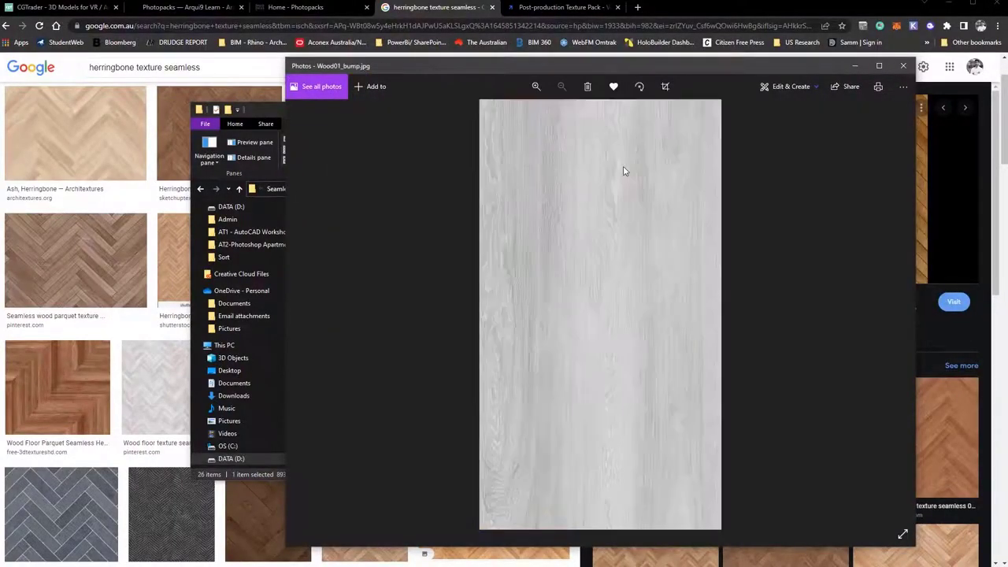
pyautogui.press('Left')
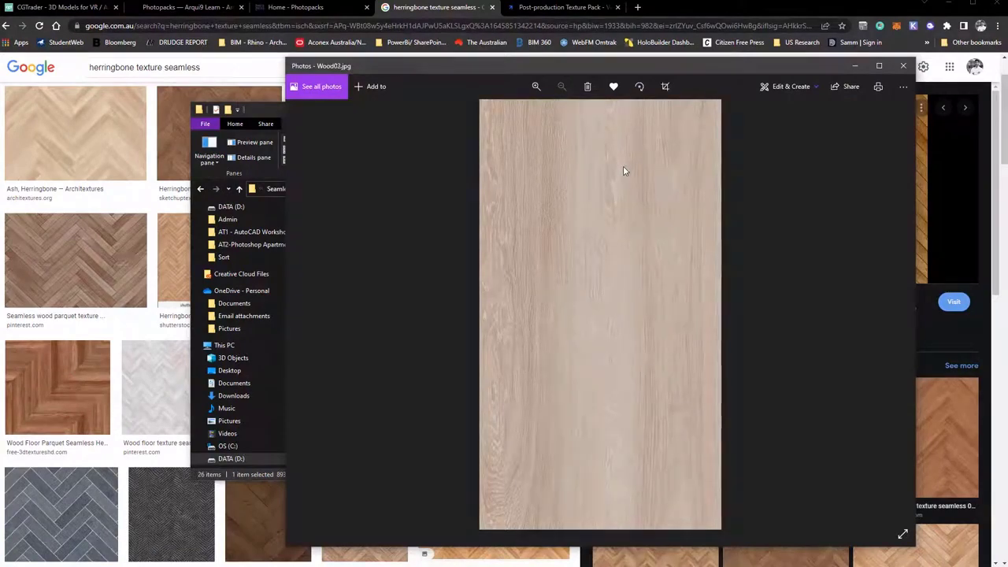
pyautogui.press('Left')
pyautogui.press('Left')
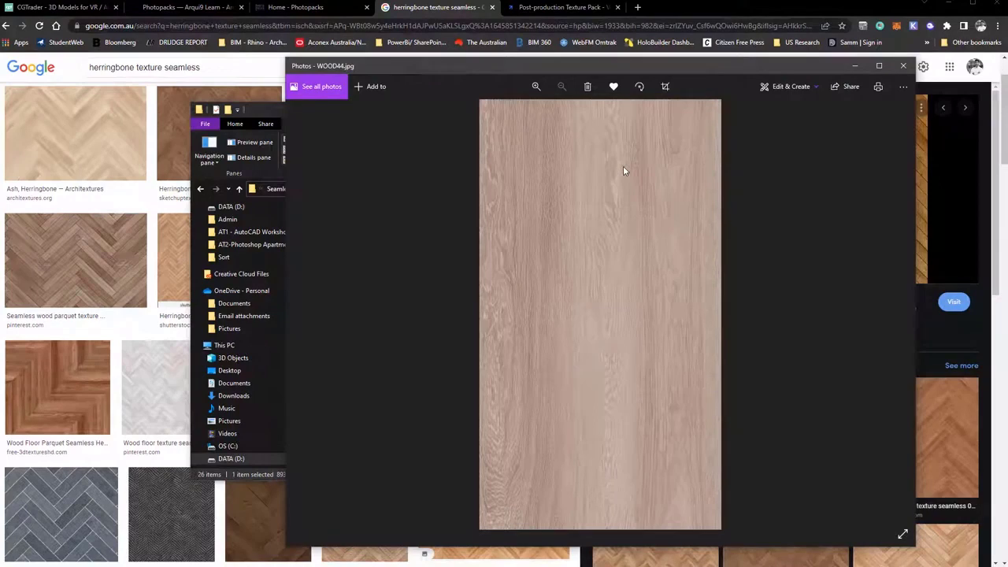
pyautogui.click(904, 66)
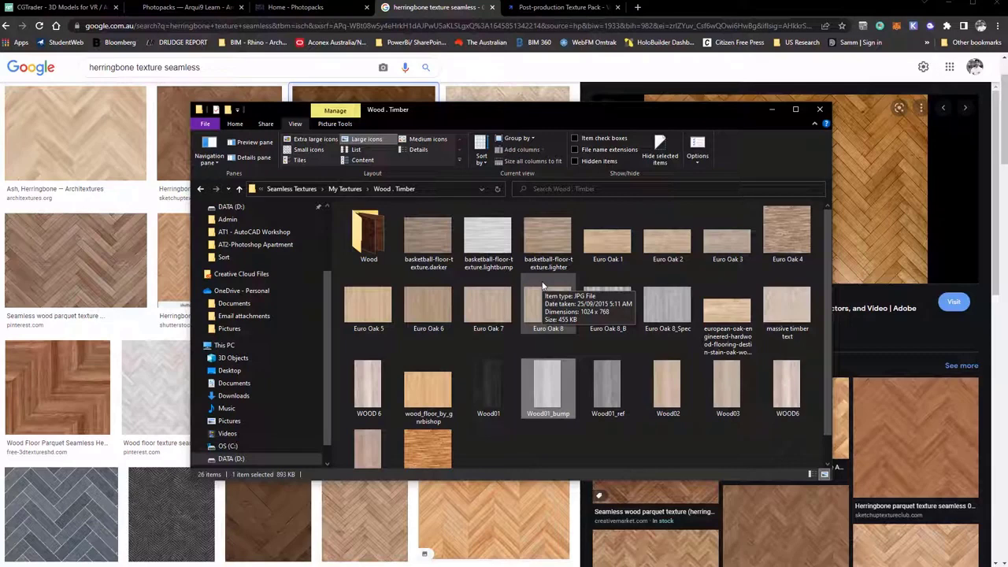
pyautogui.click(818, 108)
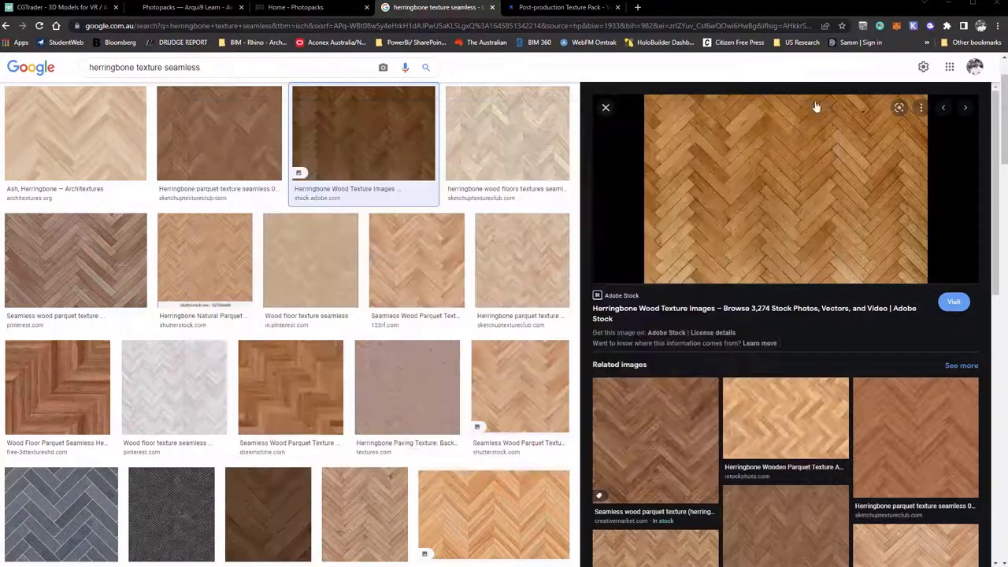
# Switch back to Photoshop, open Herringbone 01 from the Class 01 folder, and unlock its Background layer.
pyautogui.click(956, 5)
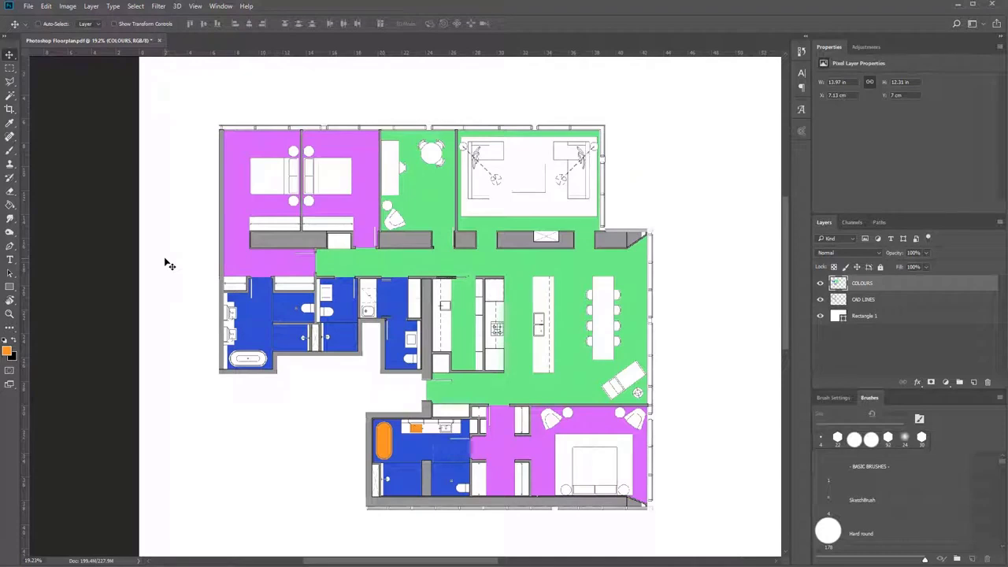
pyautogui.press('ctrl')
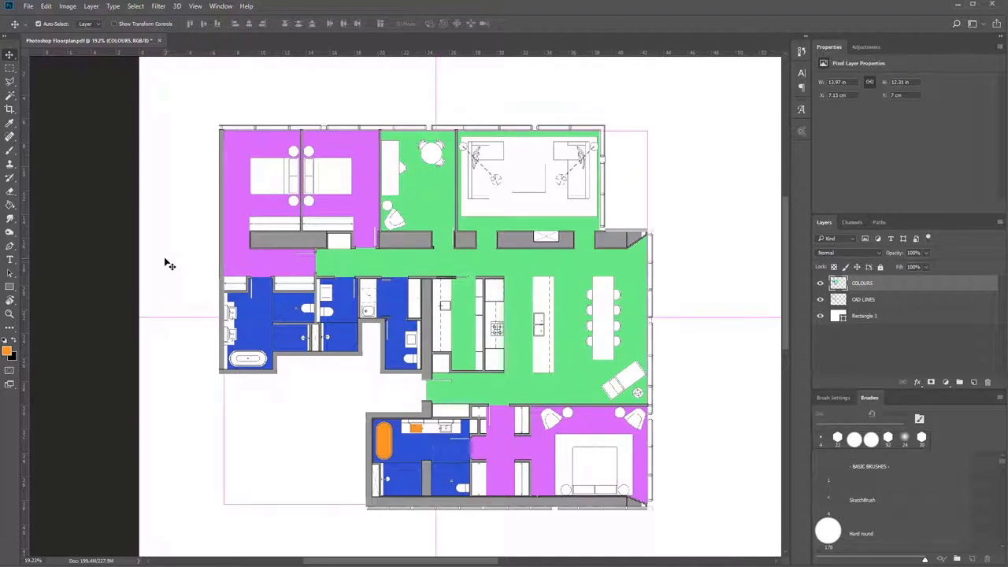
pyautogui.hotkey('ctrl', 'o')
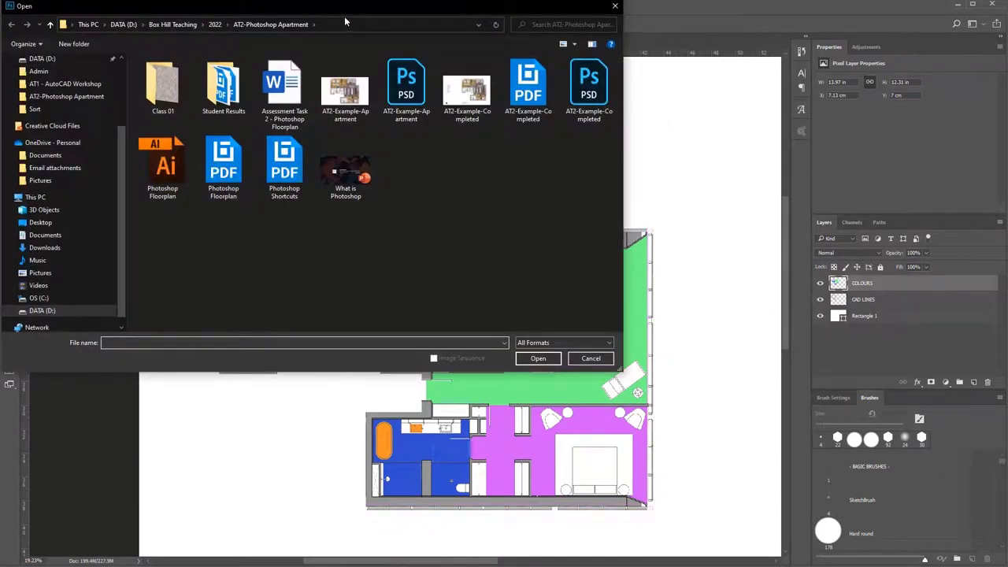
pyautogui.moveTo(345, 17); pyautogui.dragTo(440, 132)
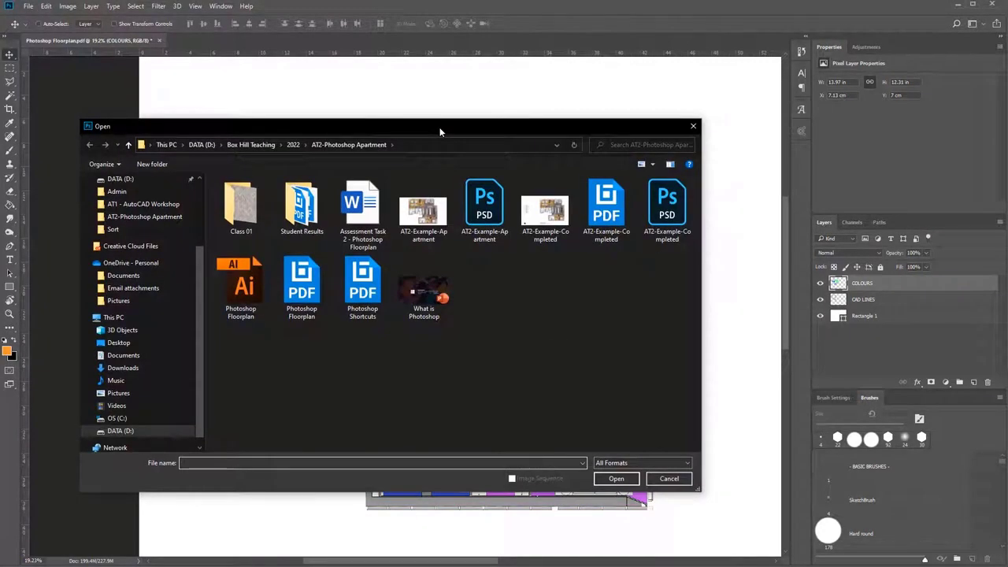
pyautogui.doubleClick(241, 204)
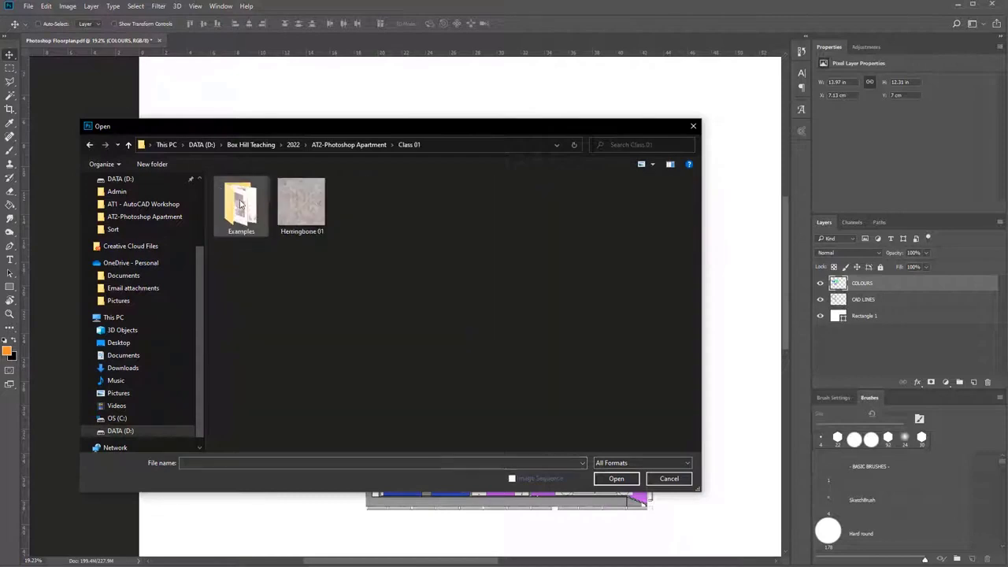
pyautogui.doubleClick(302, 207)
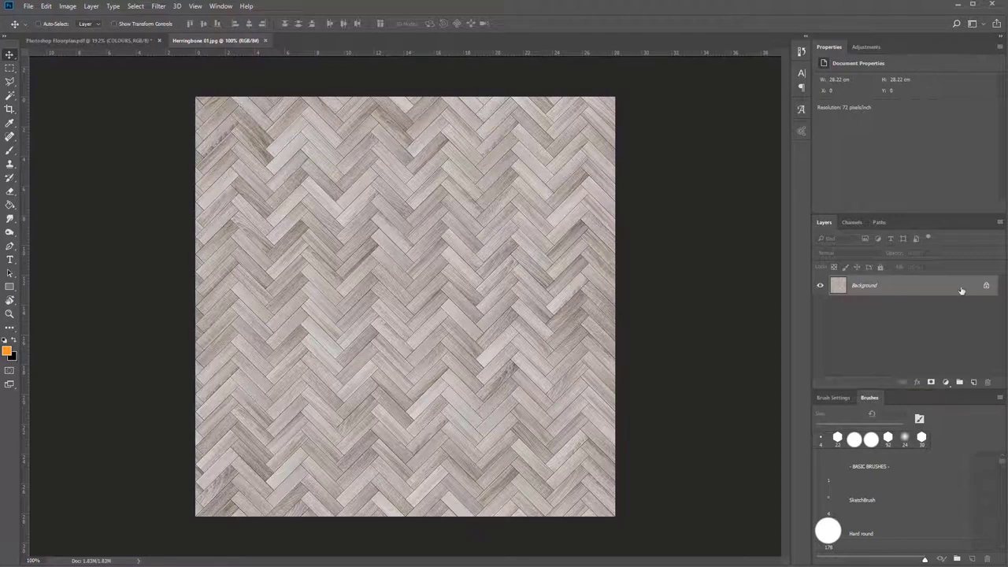
pyautogui.click(987, 288)
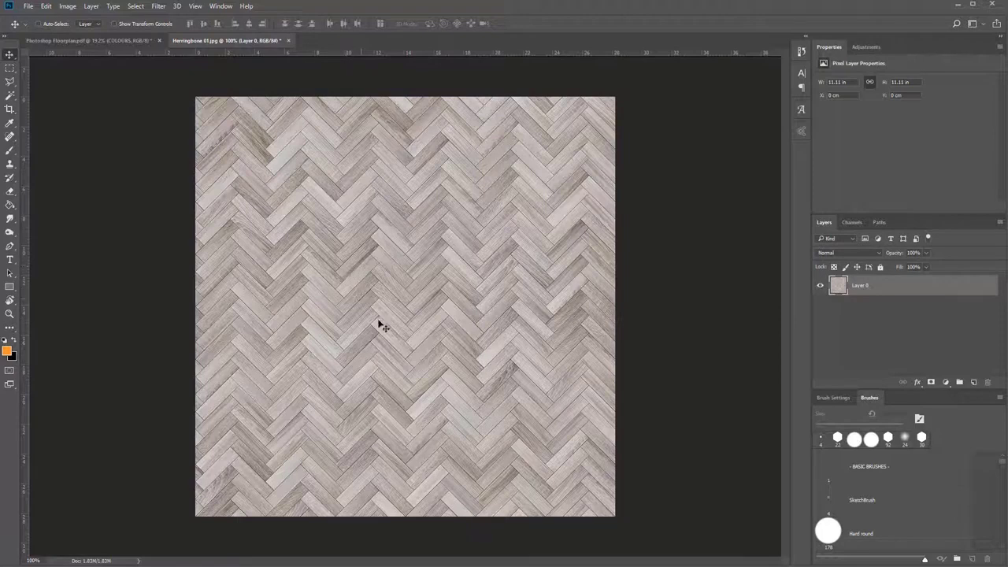
# Select the whole Herringbone 01 image, and return to the floor plan document with its COLOURS layer active.
pyautogui.hotkey('ctrl', 'a')
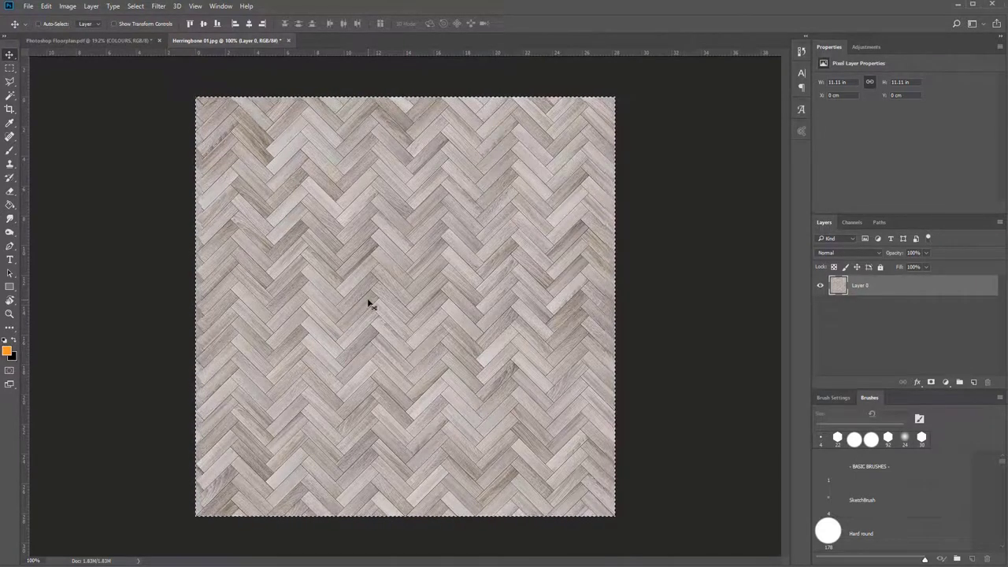
pyautogui.click(104, 41)
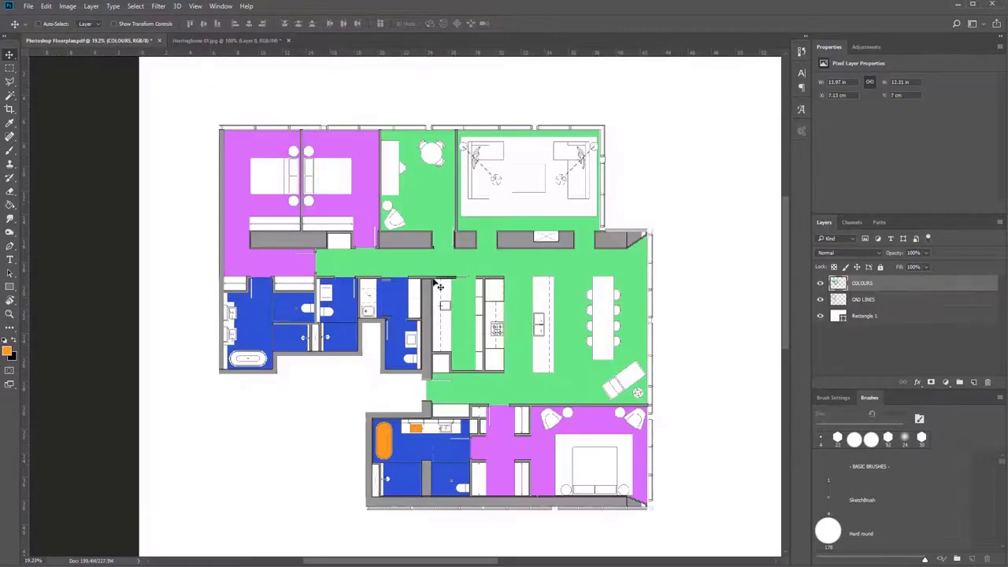
pyautogui.click(840, 285)
# Select all green floor areas with Color Range by sampling the green fill and adjusting the fuzziness.
pyautogui.click(137, 7)
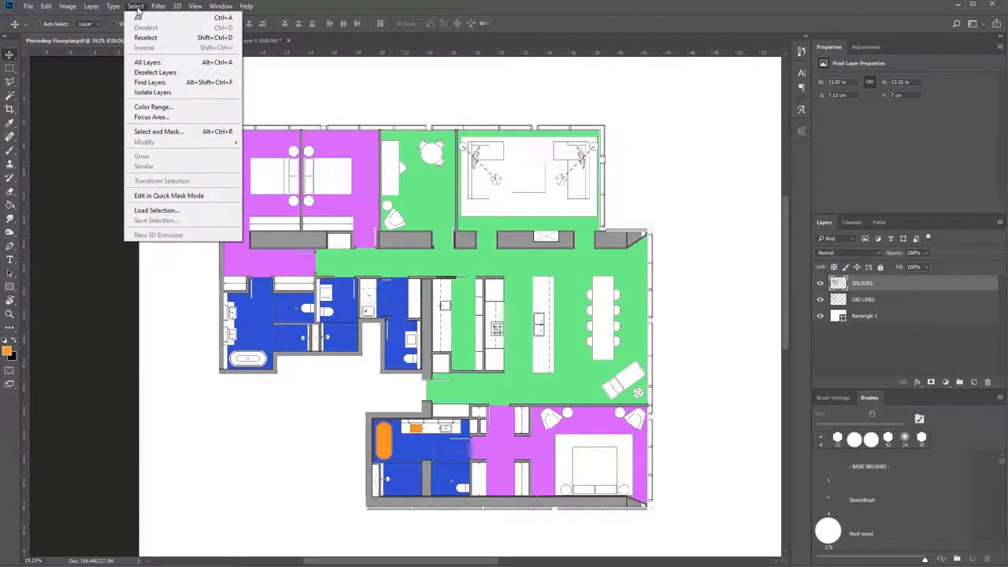
pyautogui.click(160, 107)
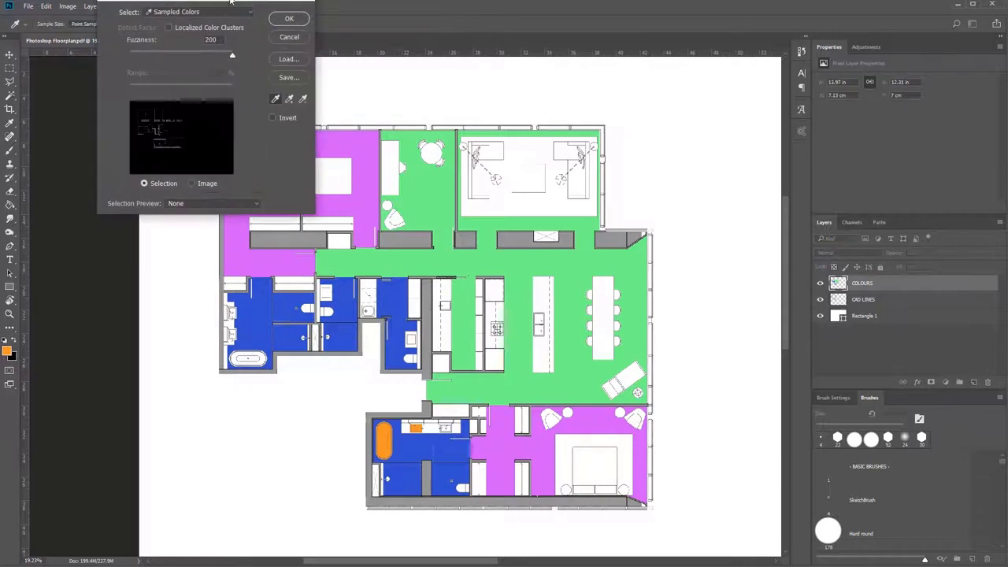
pyautogui.moveTo(234, 5); pyautogui.dragTo(262, 165)
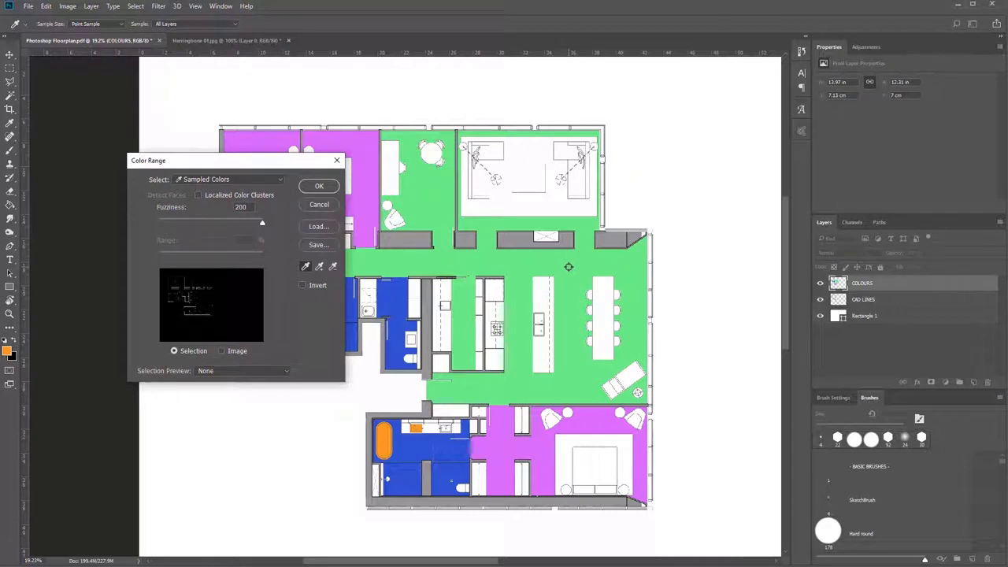
pyautogui.click(569, 267)
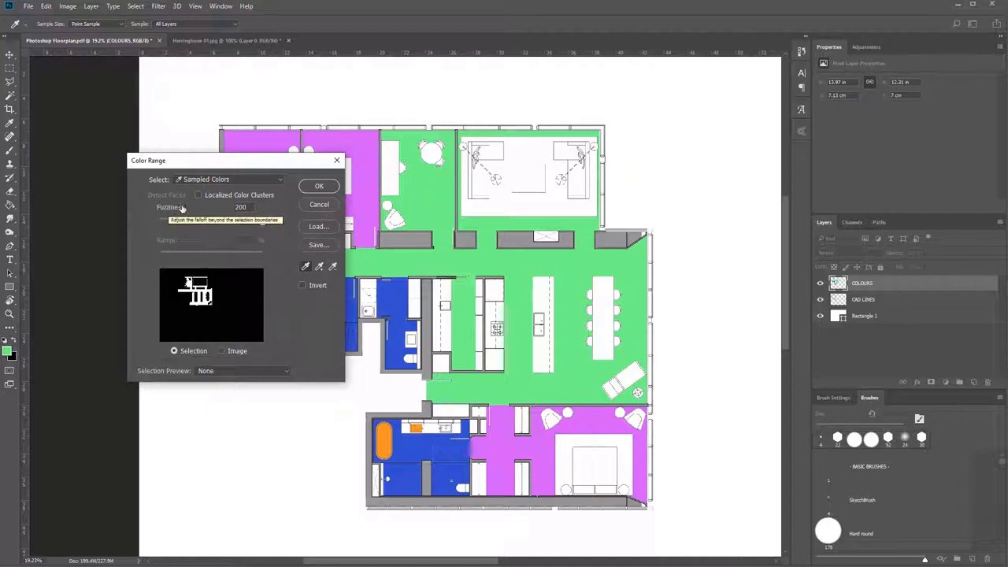
pyautogui.moveTo(260, 225); pyautogui.dragTo(207, 220)
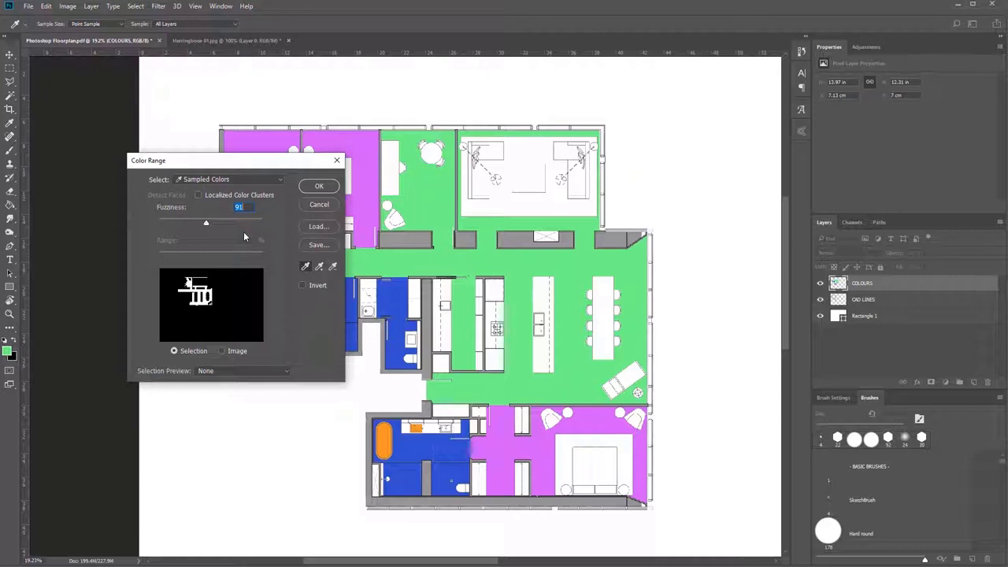
pyautogui.click(253, 225)
pyautogui.click(317, 186)
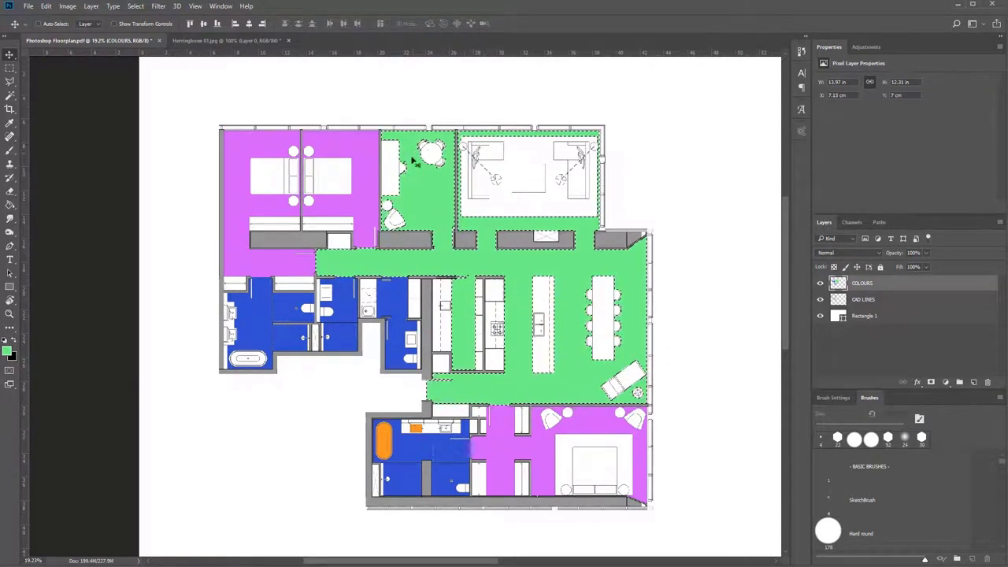
# Copy the selected herringbone image and use Paste Into to place it inside the floor plan's green selection.
pyautogui.moveTo(446, 261); pyautogui.dragTo(484, 202)
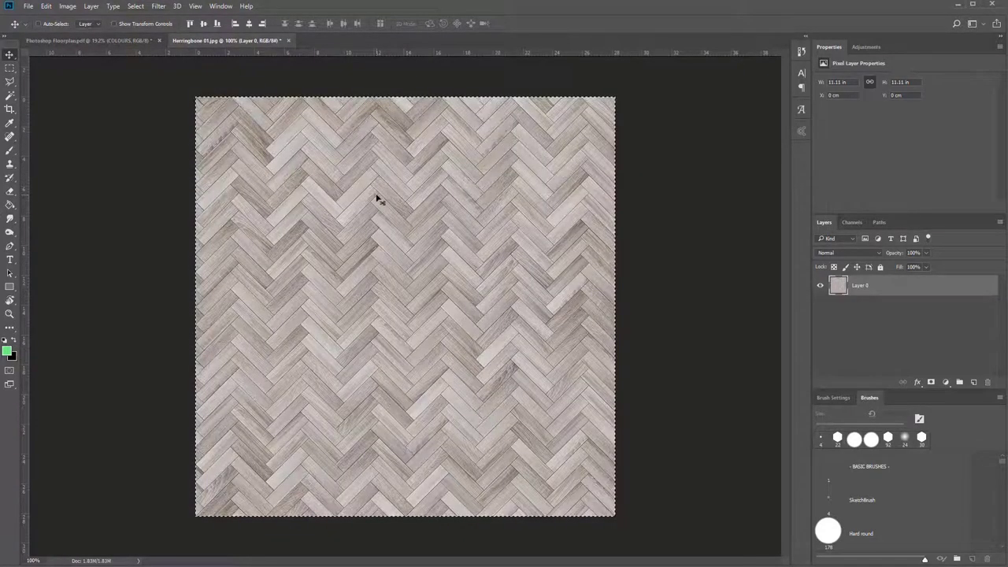
pyautogui.click(79, 40)
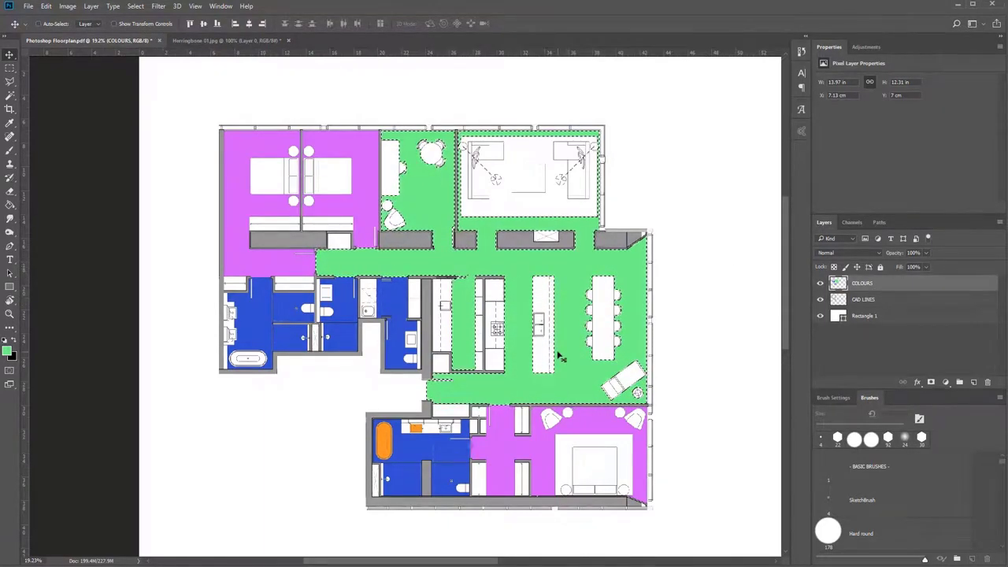
pyautogui.click(46, 6)
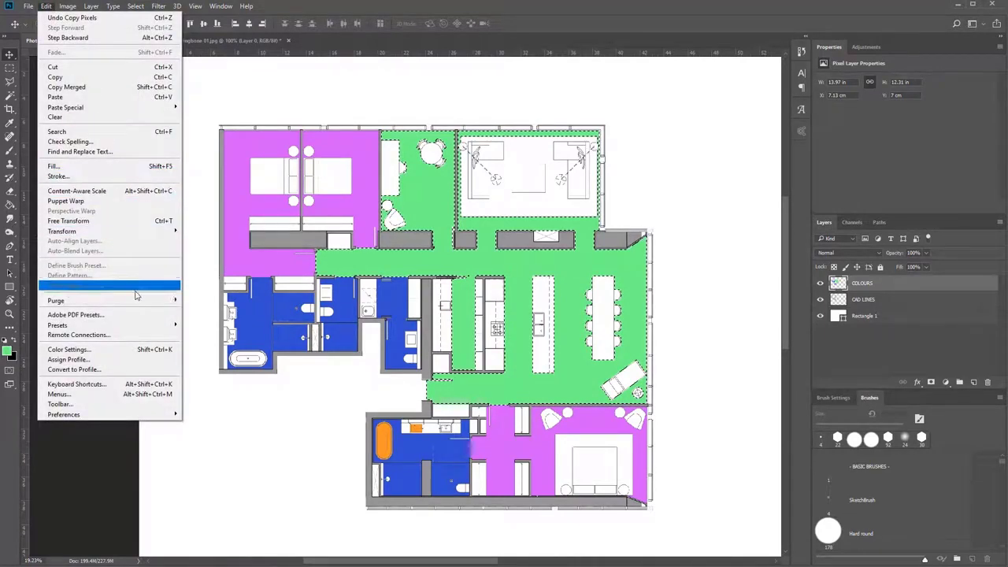
pyautogui.moveTo(137, 111)
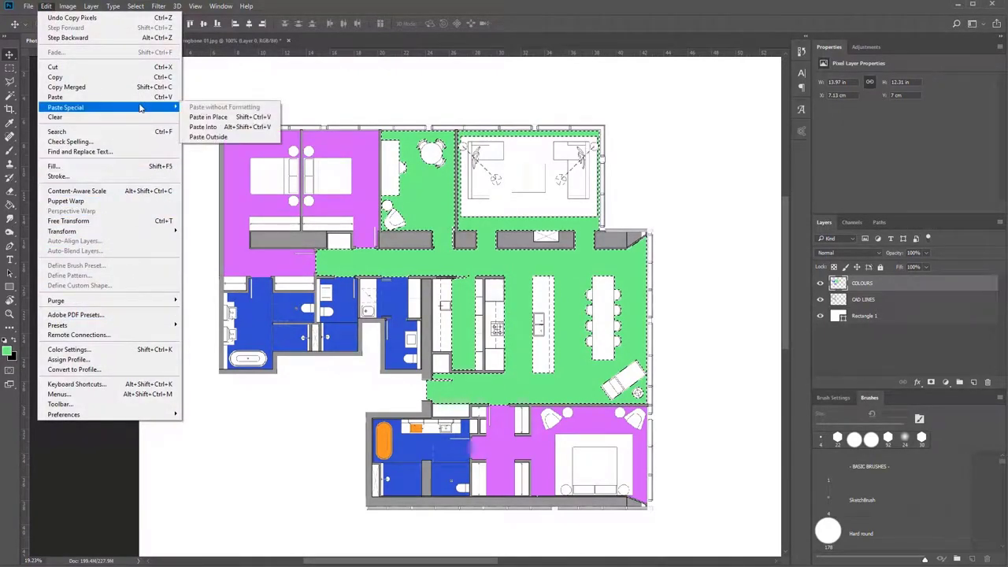
pyautogui.click(243, 127)
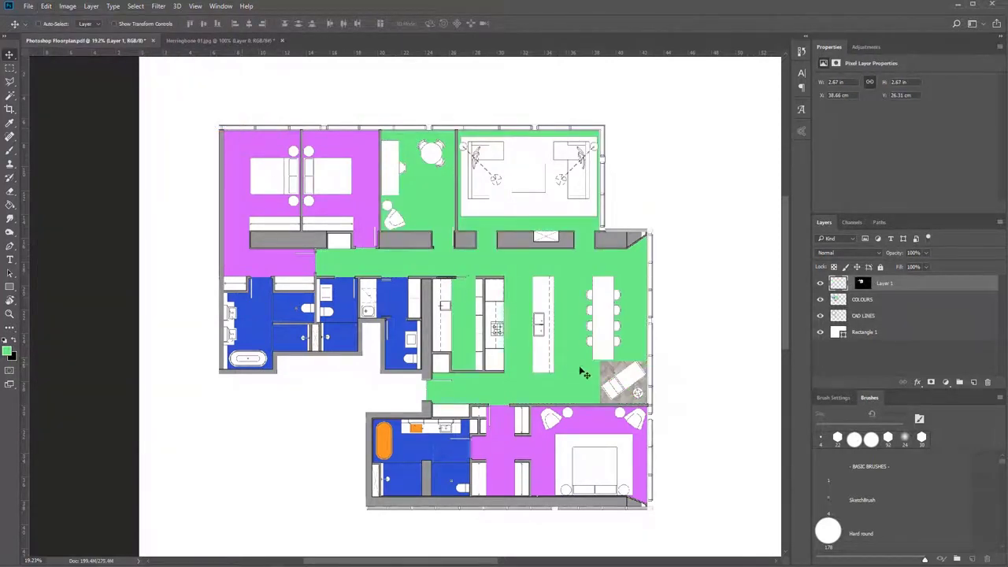
# Reposition the pasted herringbone texture within its mask so that it lies around the kitchen island.
pyautogui.moveTo(614, 379); pyautogui.dragTo(562, 326)
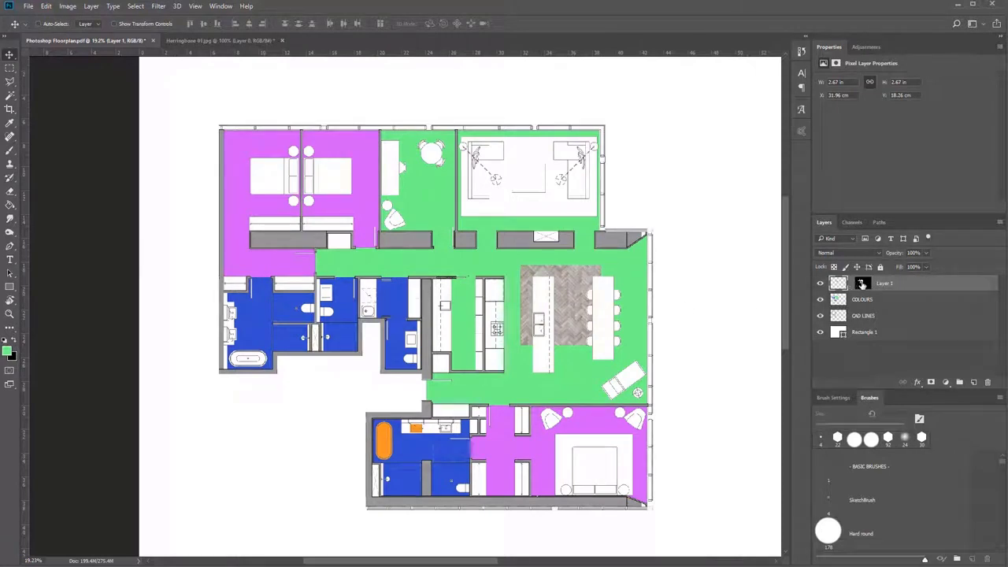
pyautogui.click(861, 285)
pyautogui.moveTo(574, 306)
pyautogui.mouseDown()
pyautogui.moveTo(622, 315)
pyautogui.moveTo(558, 185)
pyautogui.moveTo(518, 311)
pyautogui.moveTo(653, 367)
pyautogui.moveTo(459, 300)
pyautogui.moveTo(597, 369)
pyautogui.moveTo(560, 310)
pyautogui.mouseUp()
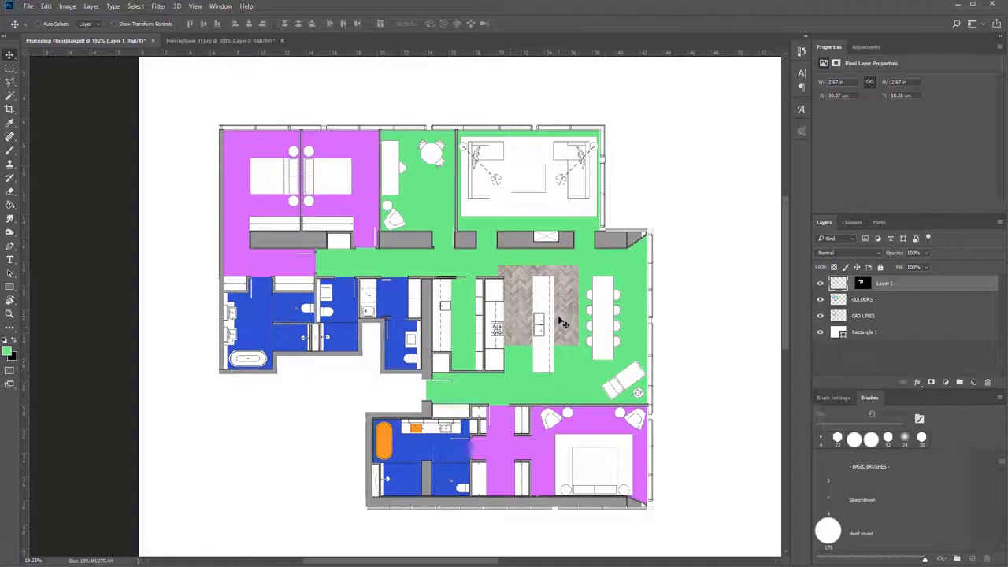
pyautogui.moveTo(562, 323); pyautogui.dragTo(580, 308)
# Rename the pasted texture's layer to TIMBER FLOORING.
pyautogui.scroll(3, 573, 334)
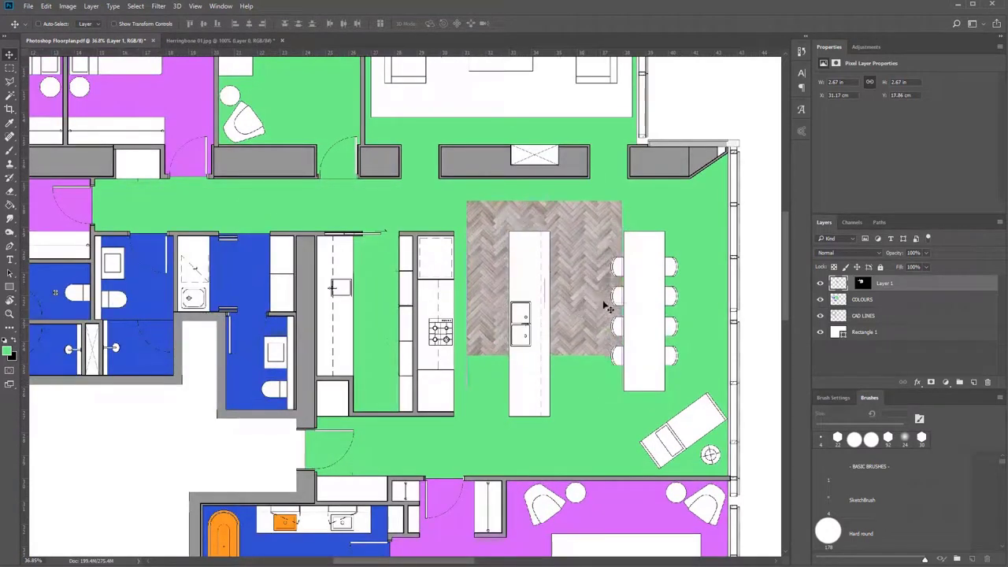
pyautogui.doubleClick(884, 283)
pyautogui.write('TIMBER FLOORING')
pyautogui.press('Return')
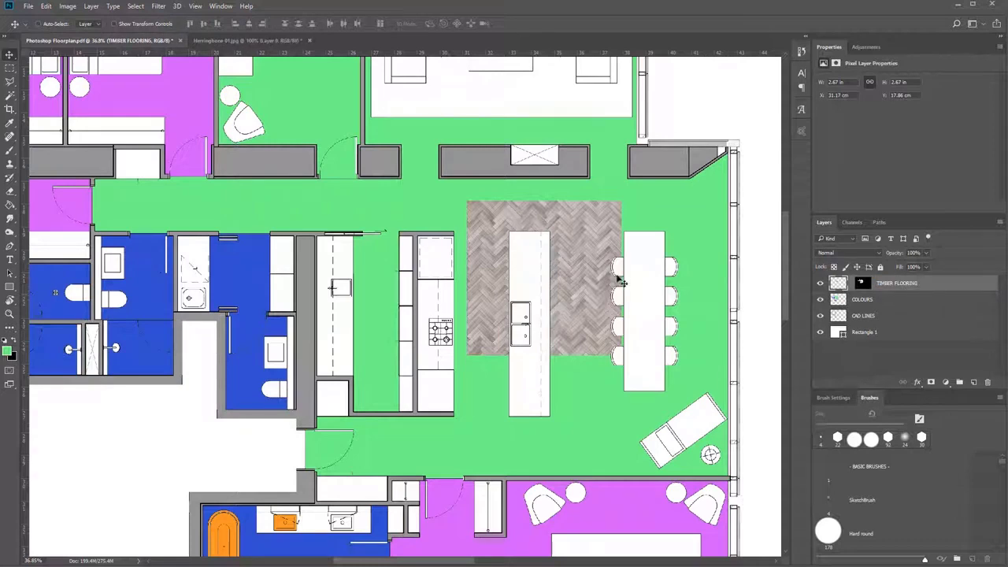
# Nudge the timber texture slightly, try rotating it 90° with Free Transform, and undo the rotation.
pyautogui.moveTo(580, 234)
pyautogui.mouseDown()
pyautogui.moveTo(603, 209)
pyautogui.moveTo(590, 197)
pyautogui.moveTo(575, 226)
pyautogui.mouseUp()
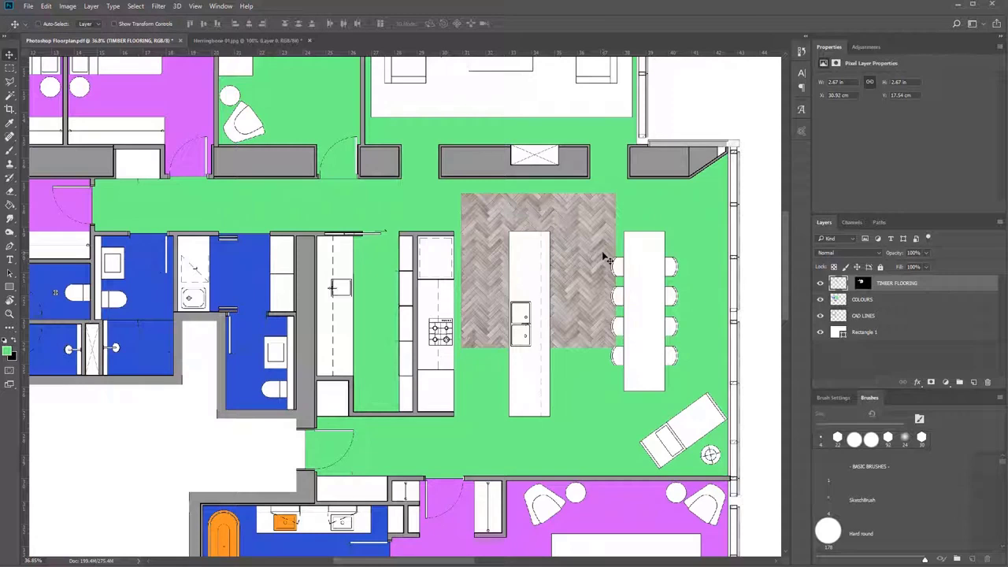
pyautogui.hotkey('ctrl', 't')
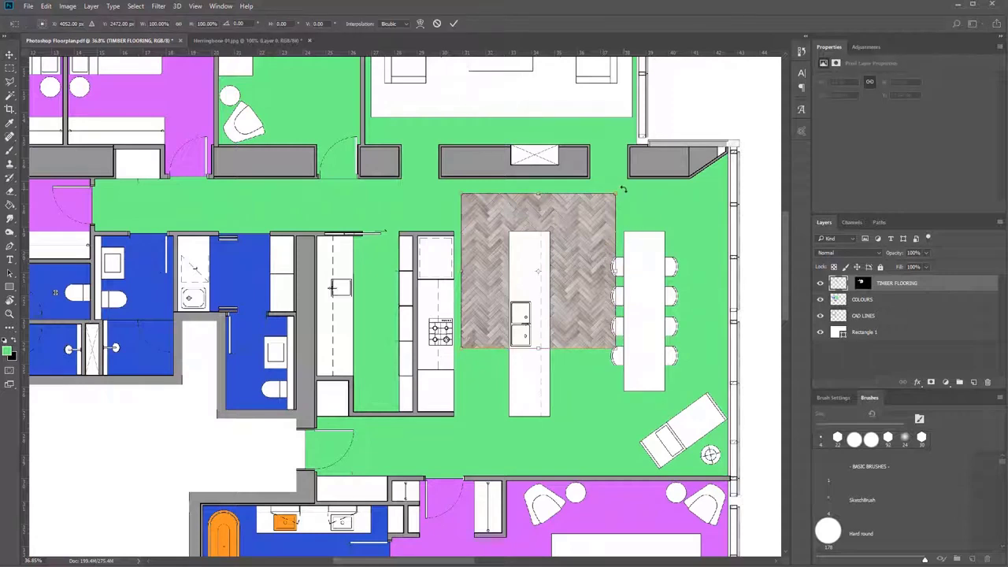
pyautogui.moveTo(622, 189); pyautogui.dragTo(659, 364)
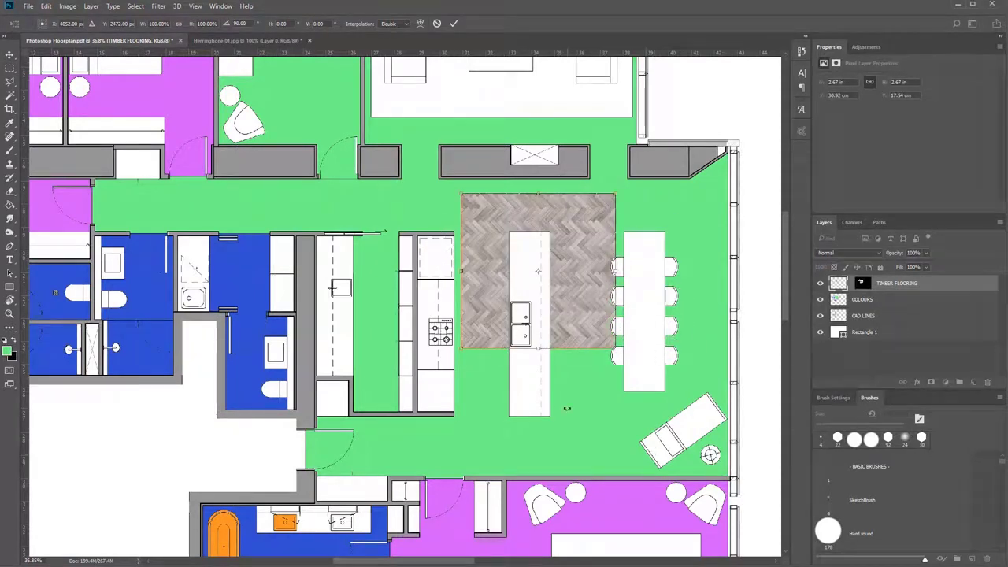
pyautogui.press('Return')
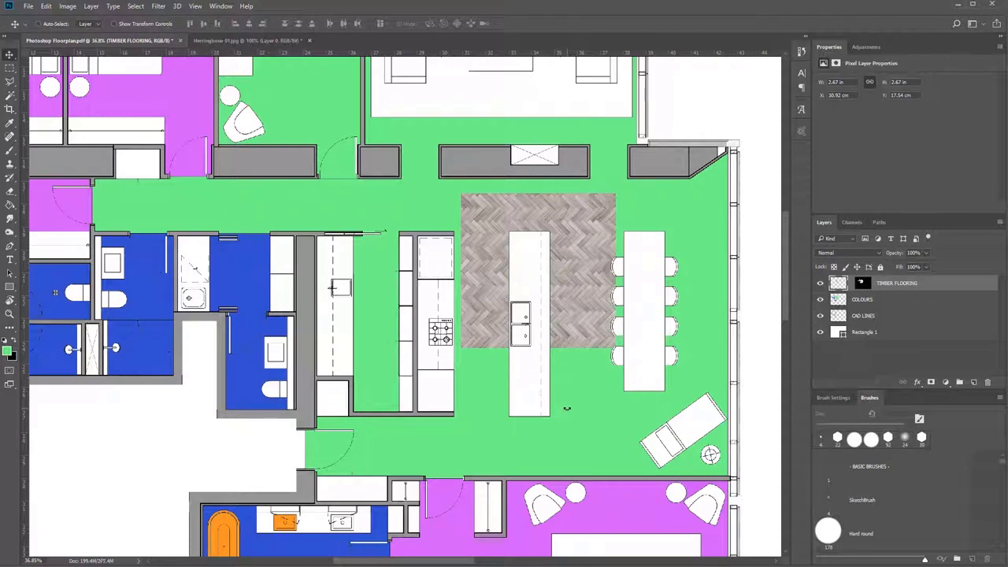
pyautogui.hotkey('ctrl', 'z')
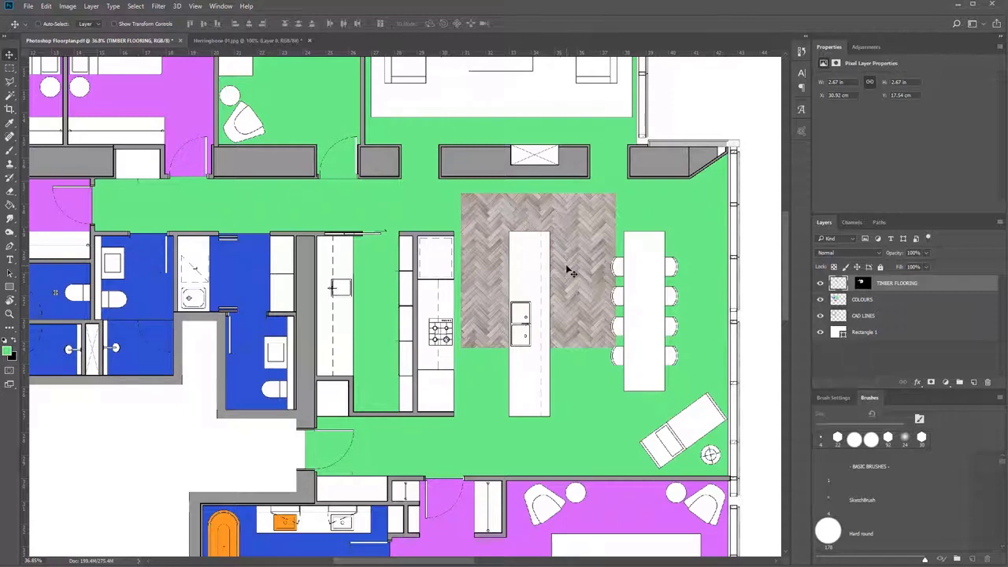
# Try stretching the timber texture out of proportion with Free Transform, undo the stretch, and rotate the texture by 90°.
pyautogui.hotkey('ctrl', 't')
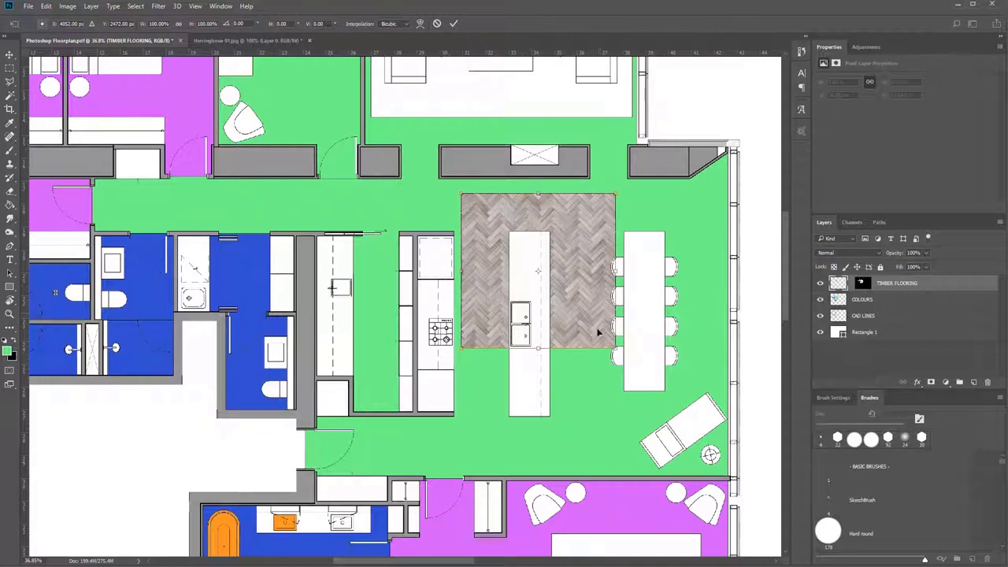
pyautogui.moveTo(615, 348); pyautogui.dragTo(621, 304)
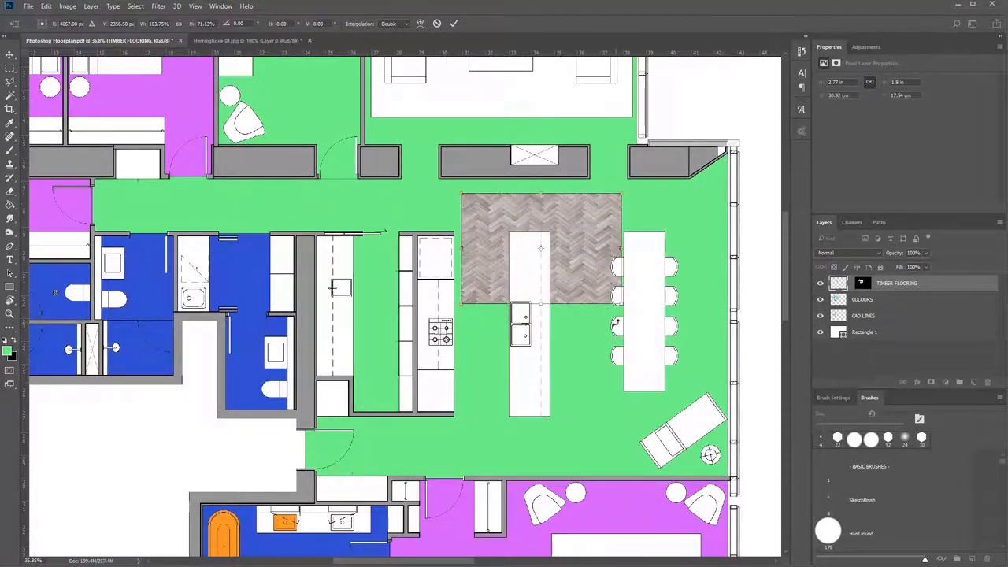
pyautogui.hotkey('ctrl', 'z')
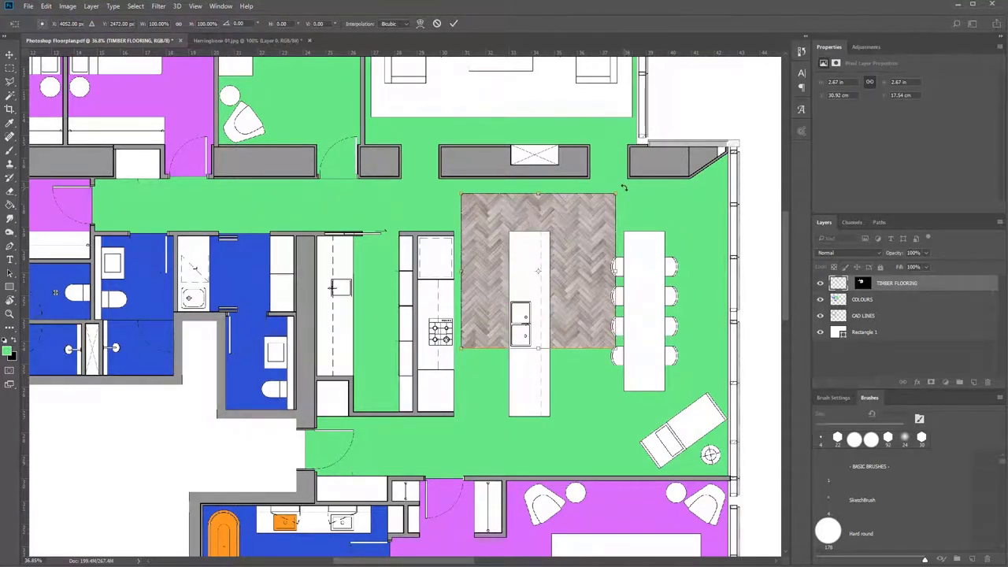
pyautogui.moveTo(624, 188); pyautogui.dragTo(653, 365)
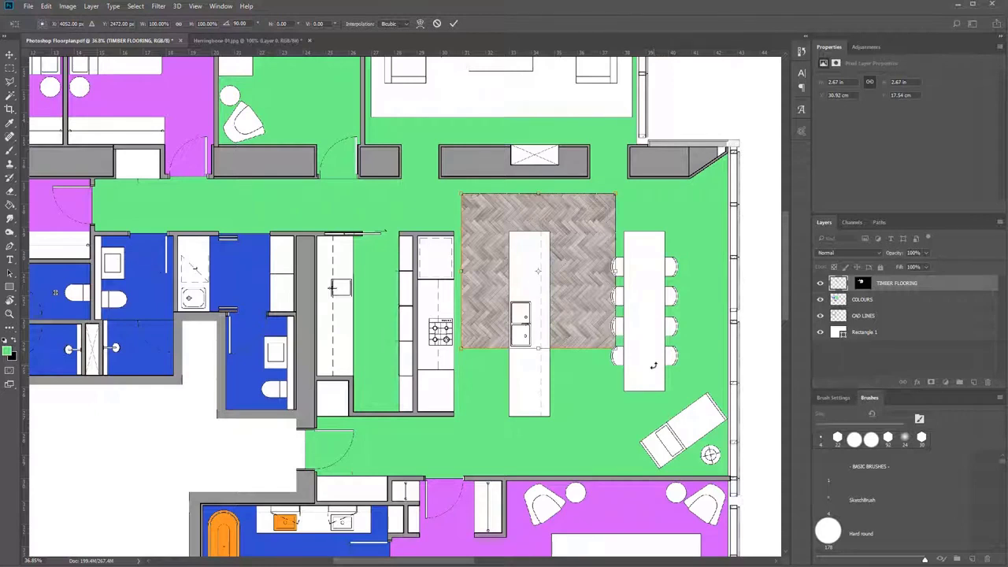
pyautogui.press('Return')
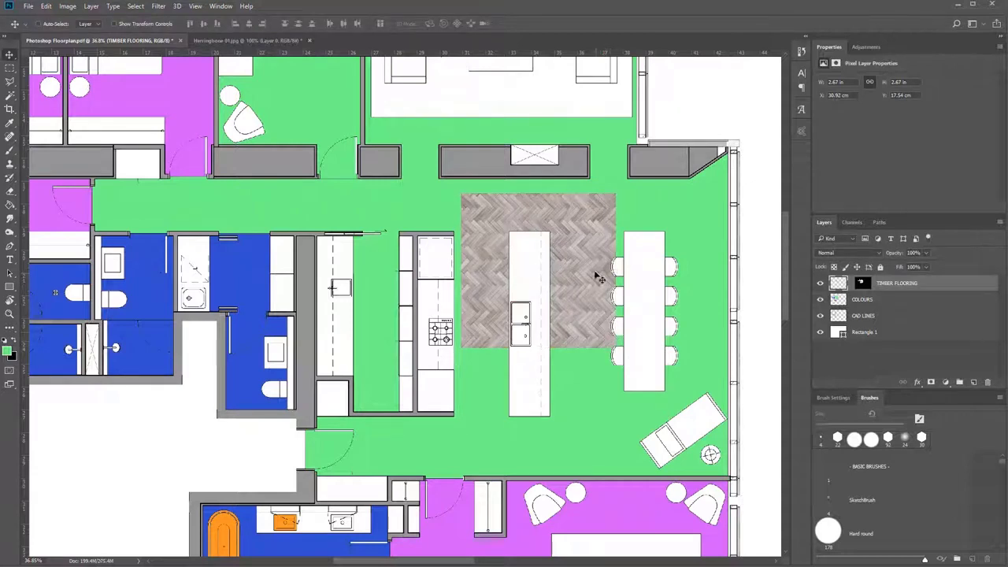
# Move the timber texture down along the kitchen island and scale it proportionally to 2.55 × 2.55 in.
pyautogui.moveTo(618, 244); pyautogui.dragTo(596, 306)
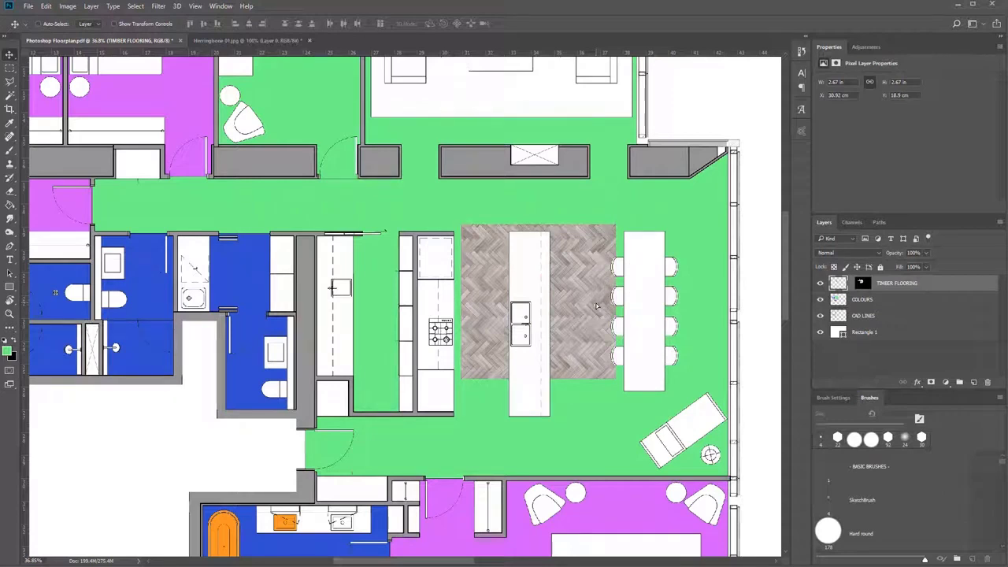
pyautogui.hotkey('ctrl', 't')
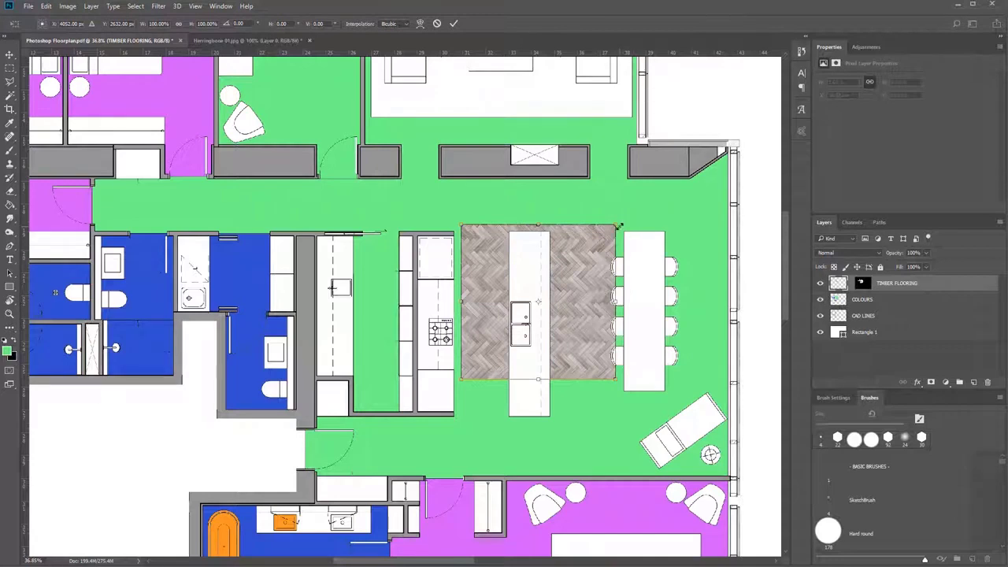
pyautogui.moveTo(617, 226); pyautogui.dragTo(616, 155)
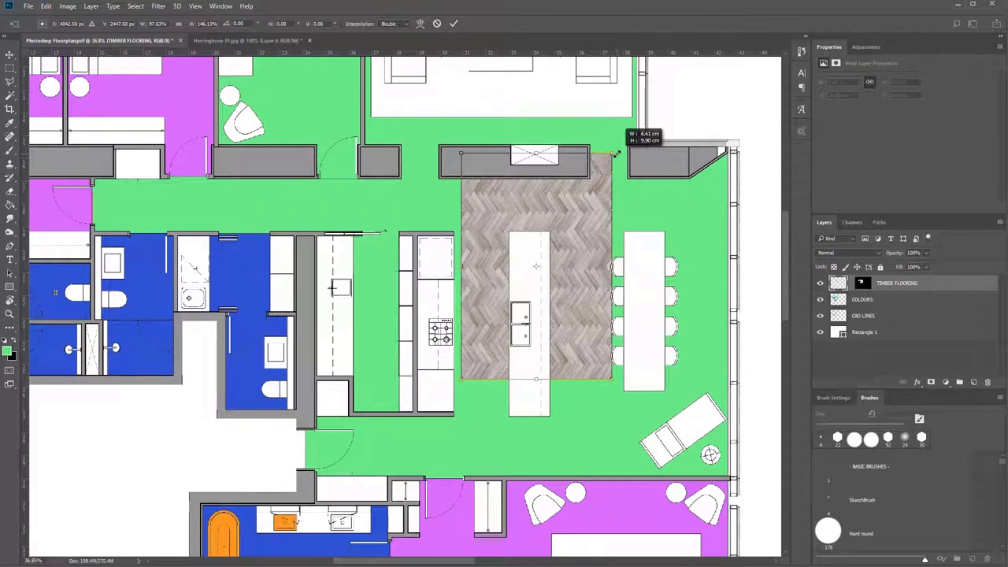
pyautogui.moveTo(616, 154); pyautogui.dragTo(587, 206)
pyautogui.press('Return')
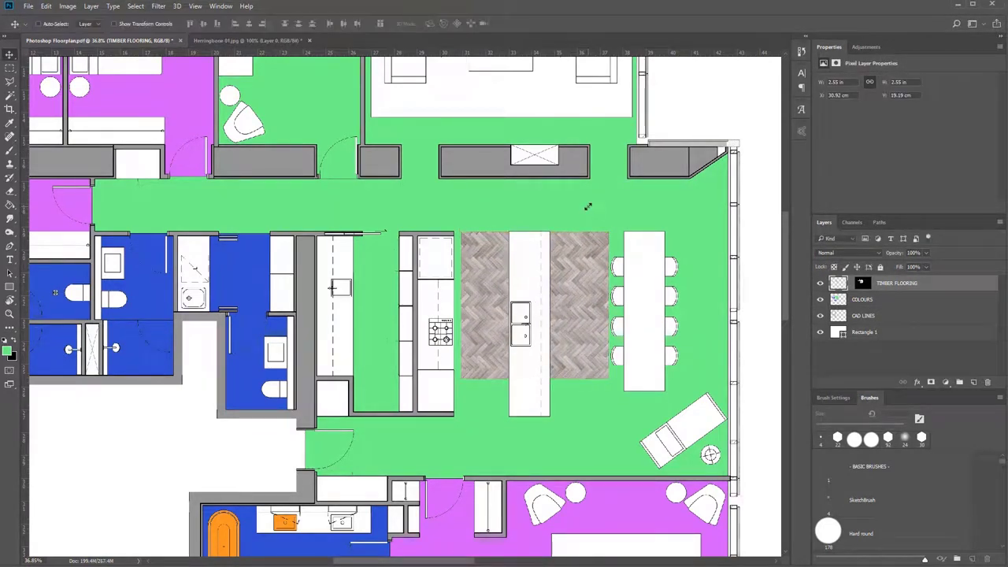
# Move the timber texture to the entrance area at the lower end of the green floor and enclose it in a rectangular marquee selection.
pyautogui.moveTo(543, 318); pyautogui.dragTo(409, 408)
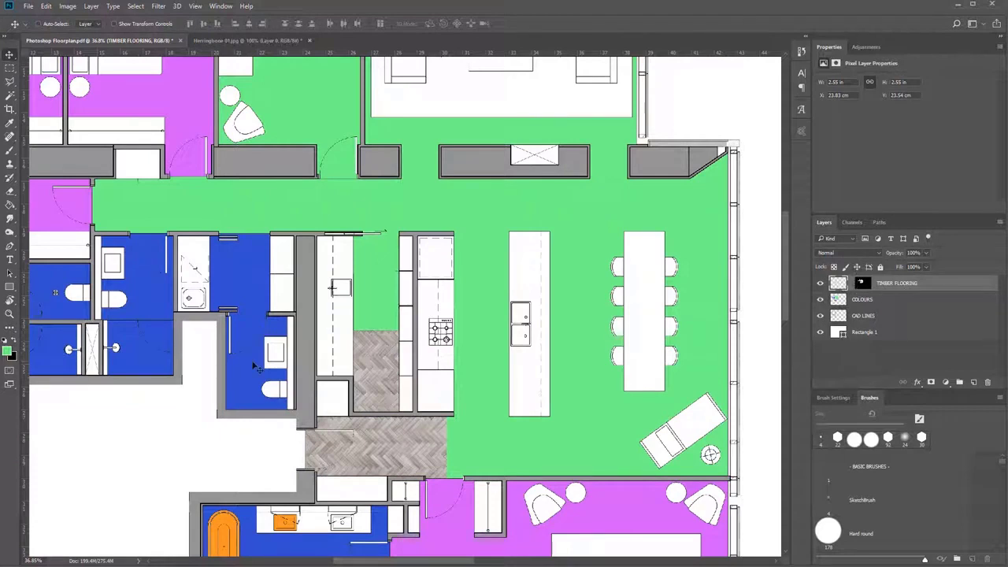
pyautogui.click(9, 69)
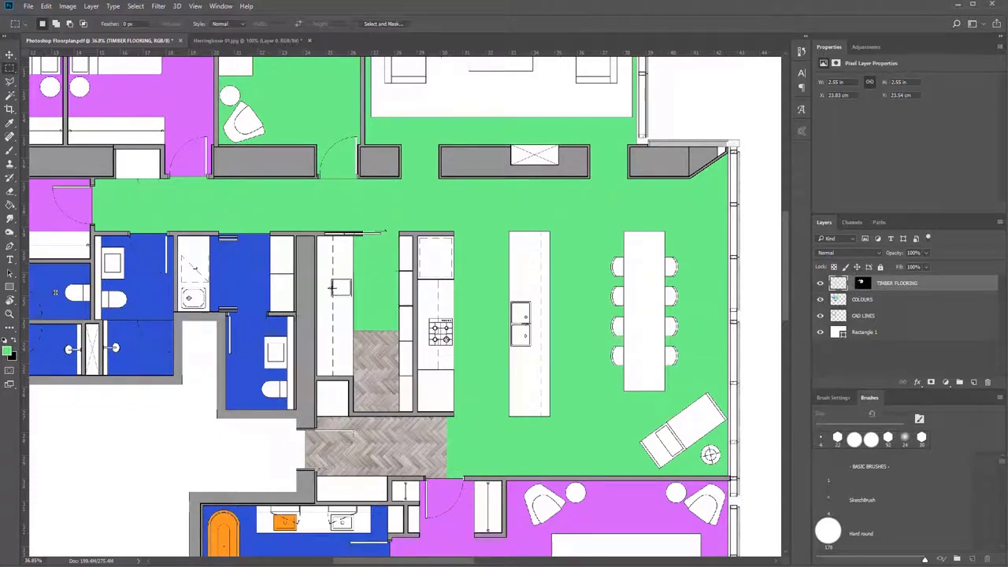
pyautogui.moveTo(248, 276); pyautogui.dragTo(488, 473)
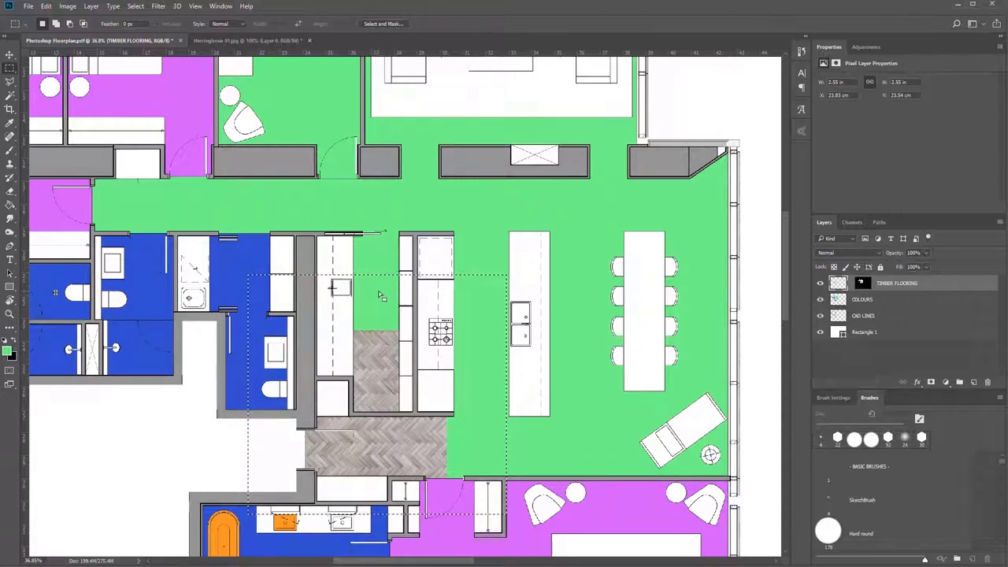
pyautogui.click(9, 55)
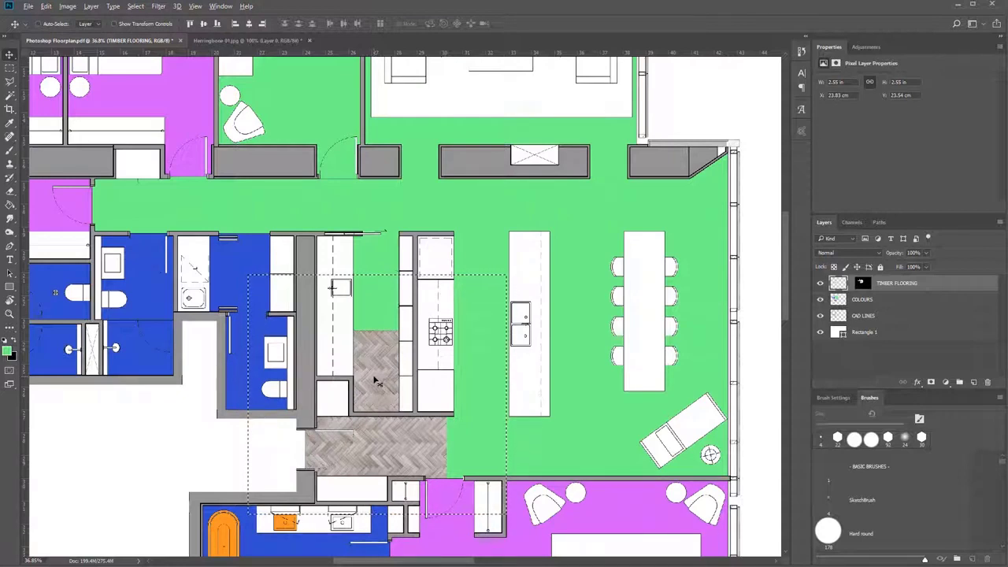
# Try placing loose copies of the selected timber texture over the kitchen, dining and corridor areas, and undo the copies.
pyautogui.moveTo(377, 382); pyautogui.dragTo(562, 292)
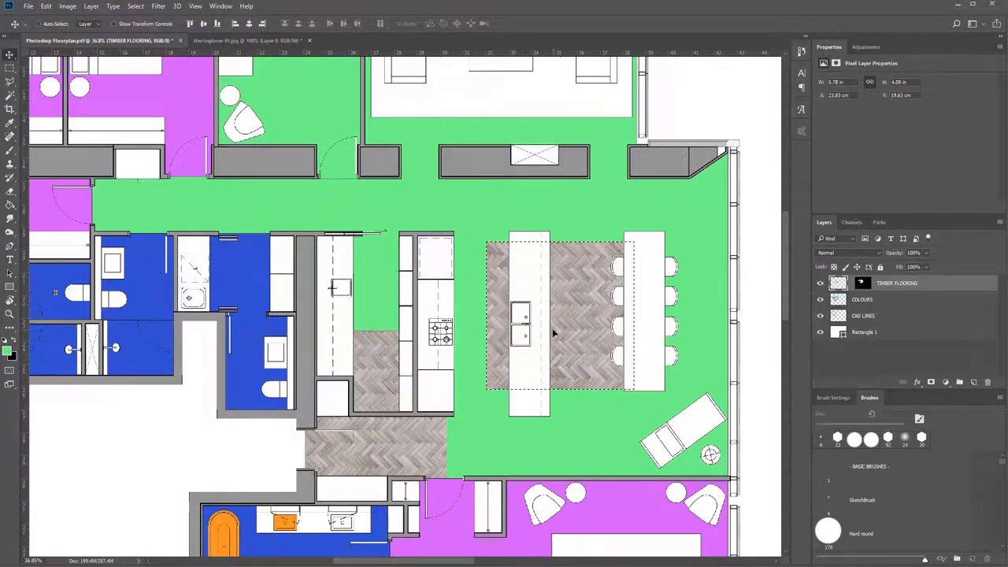
pyautogui.moveTo(598, 327); pyautogui.dragTo(369, 191)
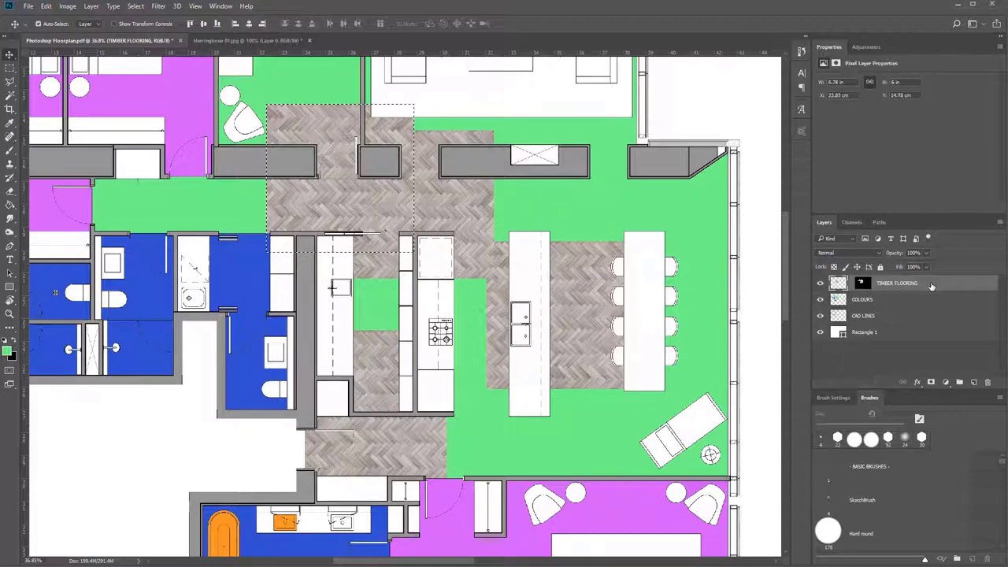
pyautogui.hotkey('ctrl', 'alt', 'z')
pyautogui.hotkey('ctrl', 'alt', 'z')
pyautogui.hotkey('ctrl', 'alt', 'z')
pyautogui.hotkey('ctrl', 'alt', 'z')
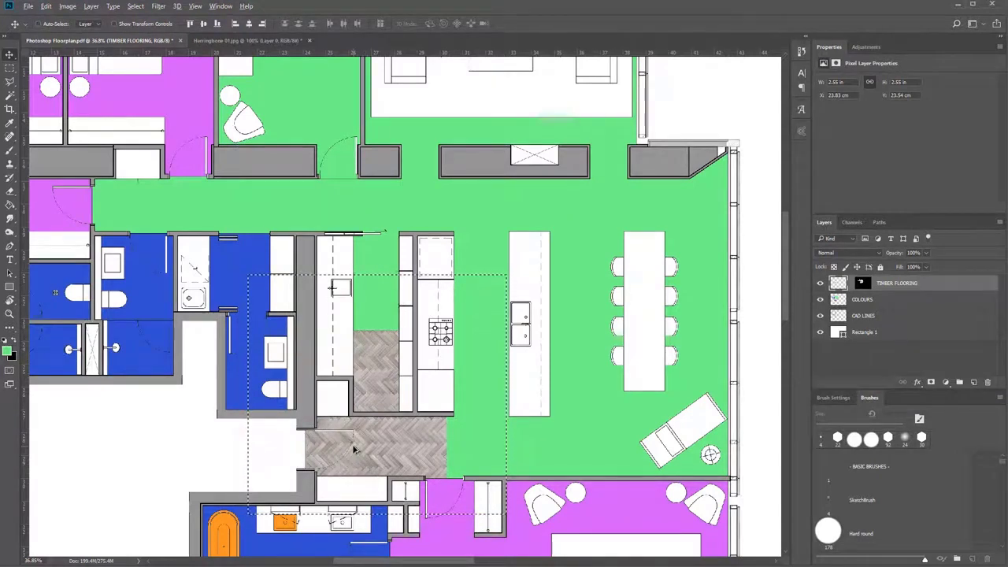
# Duplicate the selected timber tile twice horizontally, edge to edge, up to the exterior wall beside the lounge chair, and deselect.
pyautogui.moveTo(354, 449); pyautogui.dragTo(501, 418)
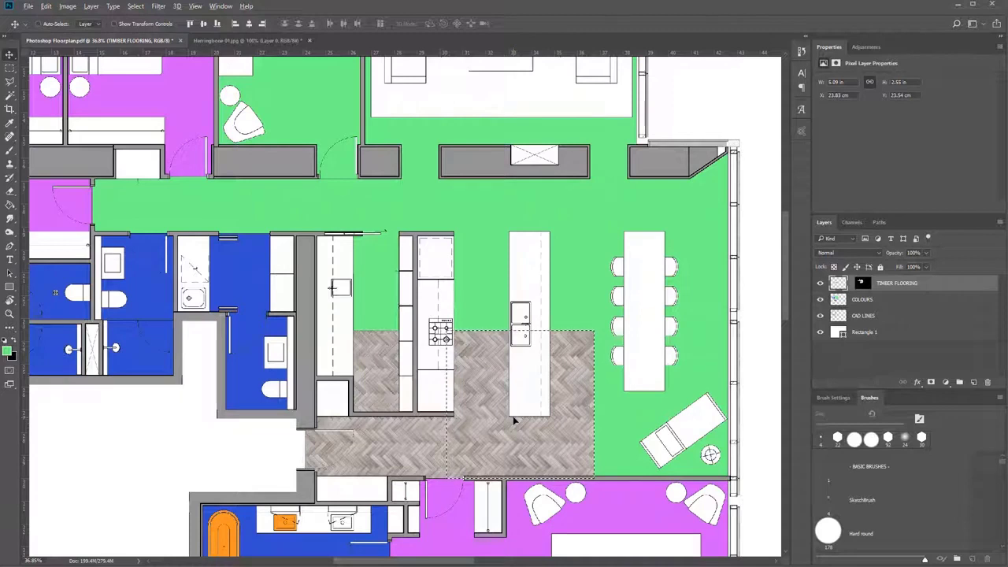
pyautogui.moveTo(510, 420); pyautogui.dragTo(657, 425)
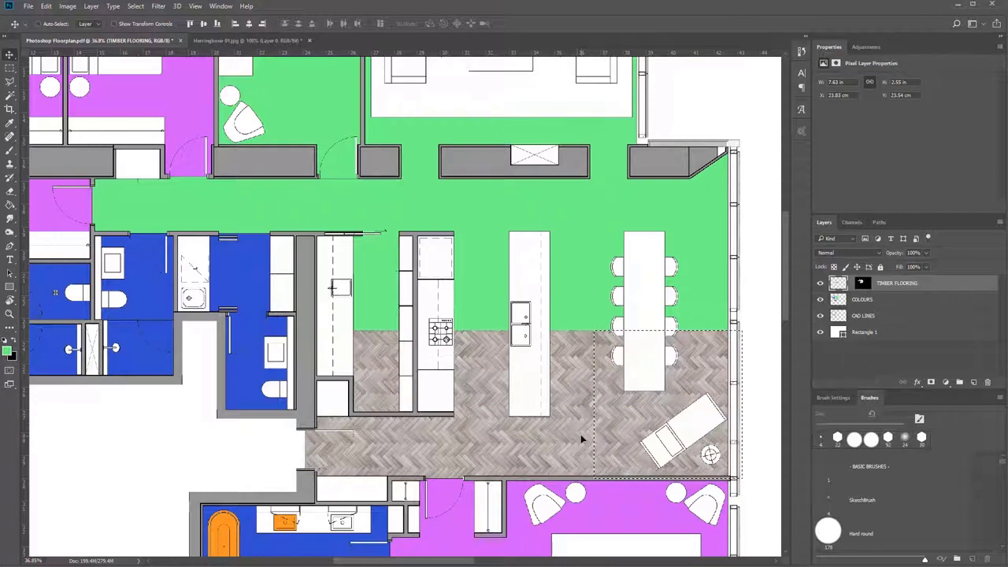
pyautogui.hotkey('ctrl', 'd')
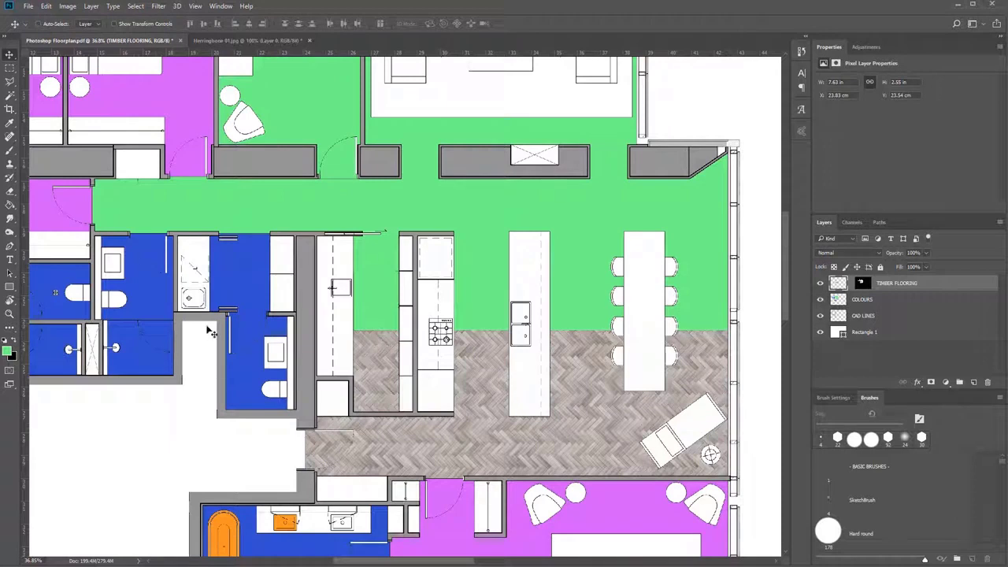
# Select the whole row of timber tiles and duplicate it upward, edge to edge, until it covers the top of the living room.
pyautogui.press('m')
pyautogui.moveTo(244, 299); pyautogui.dragTo(745, 501)
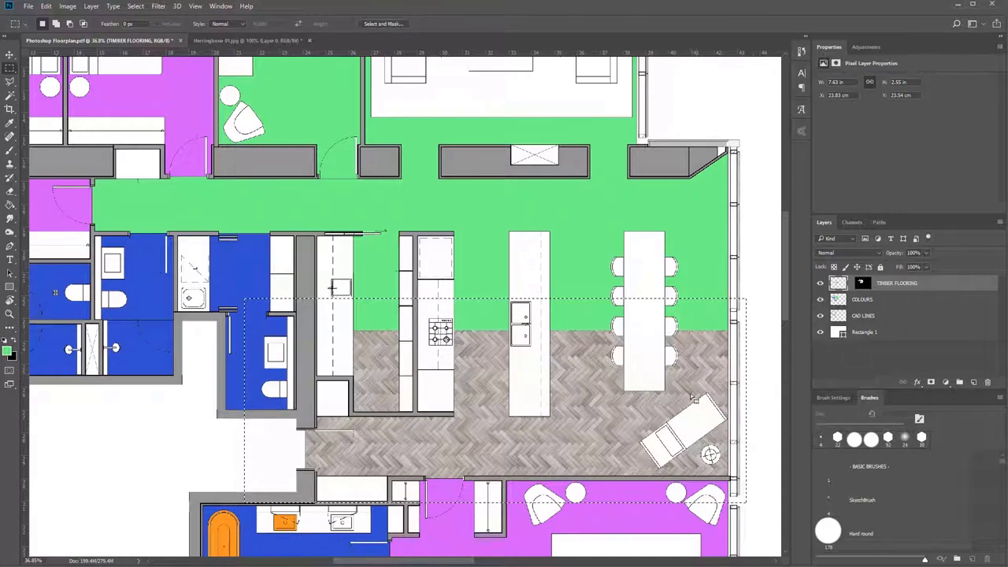
pyautogui.press('v')
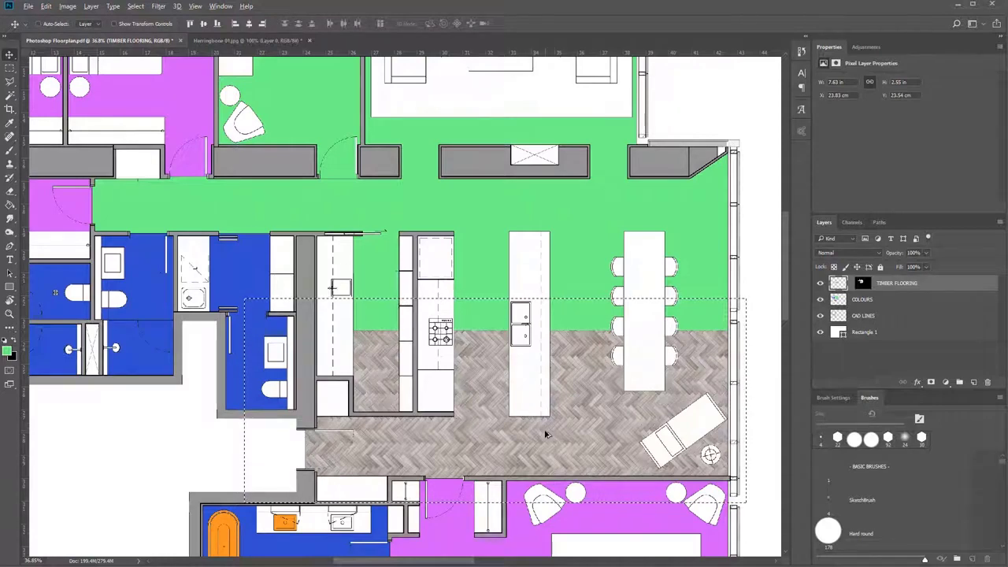
pyautogui.moveTo(552, 441); pyautogui.dragTo(553, 294)
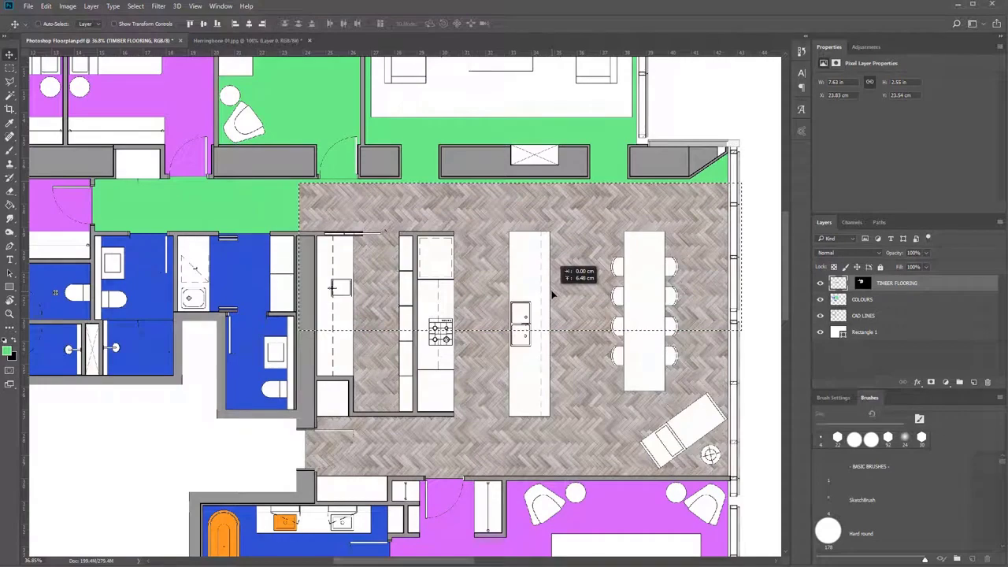
pyautogui.scroll(5, 555, 363)
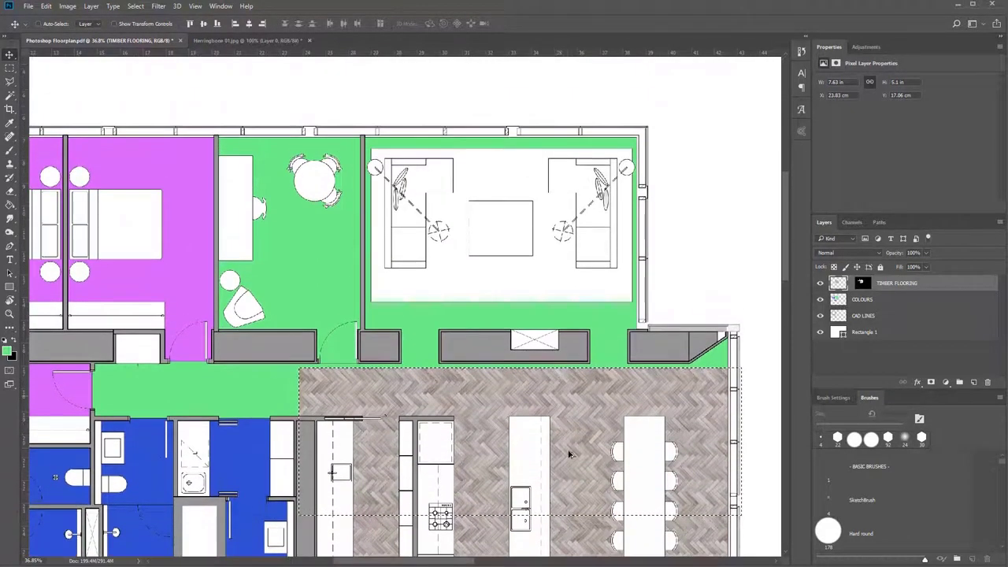
pyautogui.moveTo(570, 455); pyautogui.dragTo(559, 173)
pyautogui.scroll(-5, 607, 263)
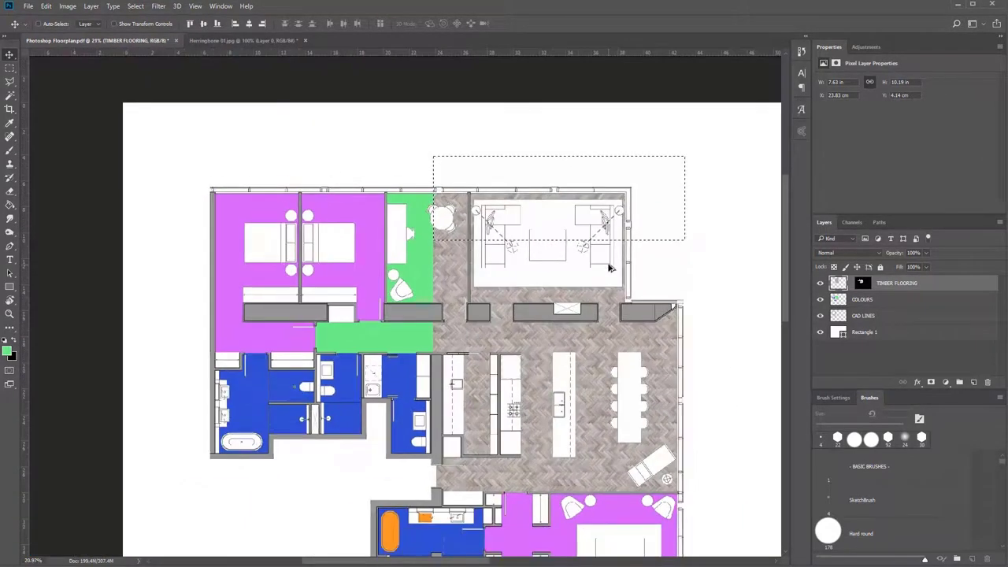
# Select the full timber block and duplicate it sideways, edge to edge, over the remaining green study and corridor areas, and deselect.
pyautogui.scroll(-2, 609, 268)
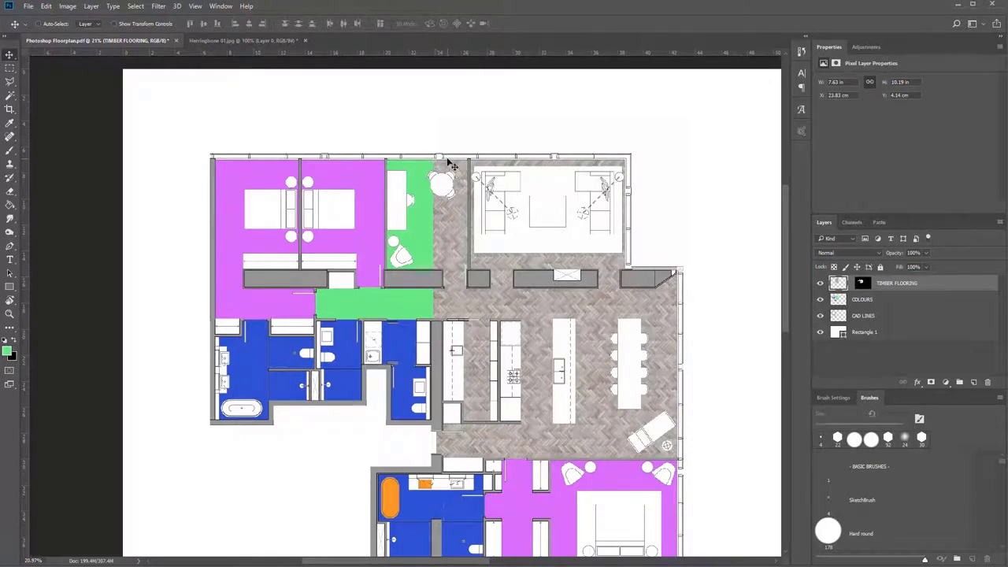
pyautogui.press('m')
pyautogui.moveTo(426, 134); pyautogui.dragTo(706, 488)
pyautogui.click(542, 147)
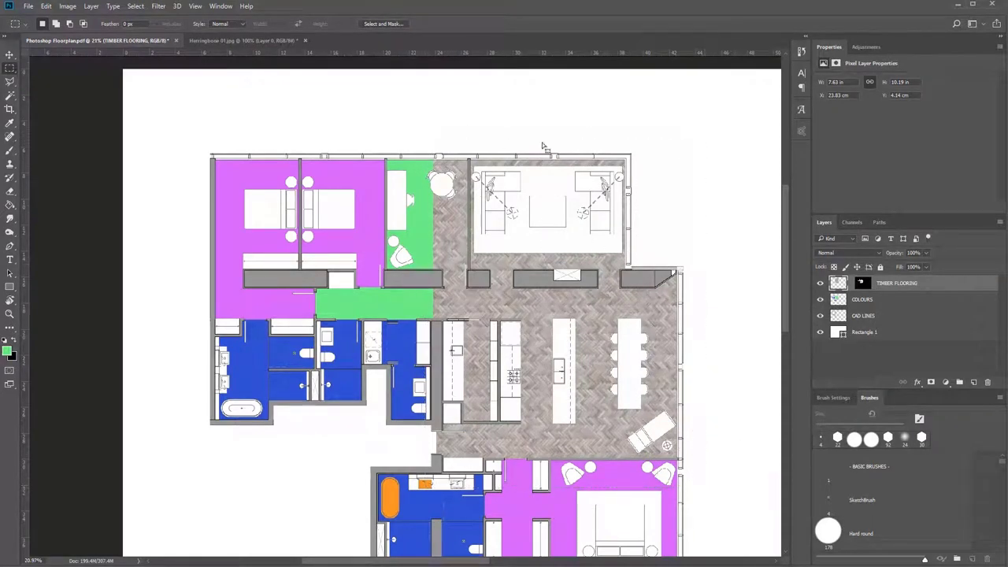
pyautogui.hotkey('ctrl', 'z')
pyautogui.press('v')
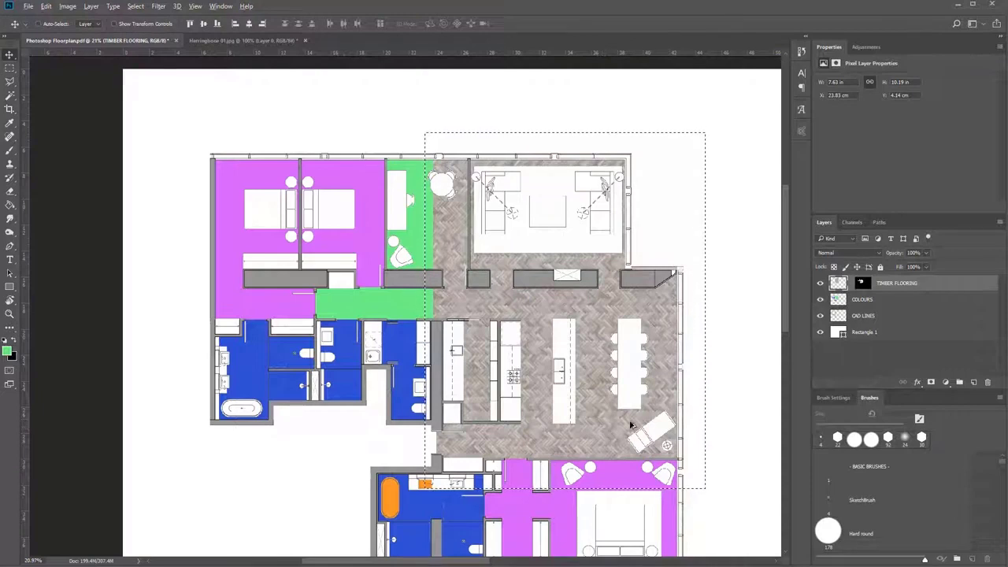
pyautogui.moveTo(648, 423); pyautogui.dragTo(396, 453)
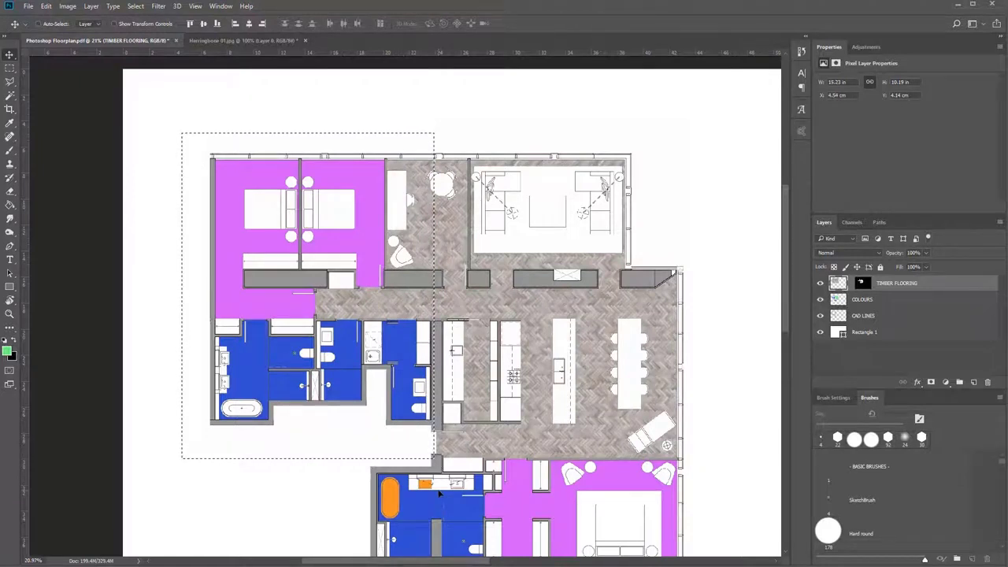
pyautogui.hotkey('ctrl', 'd')
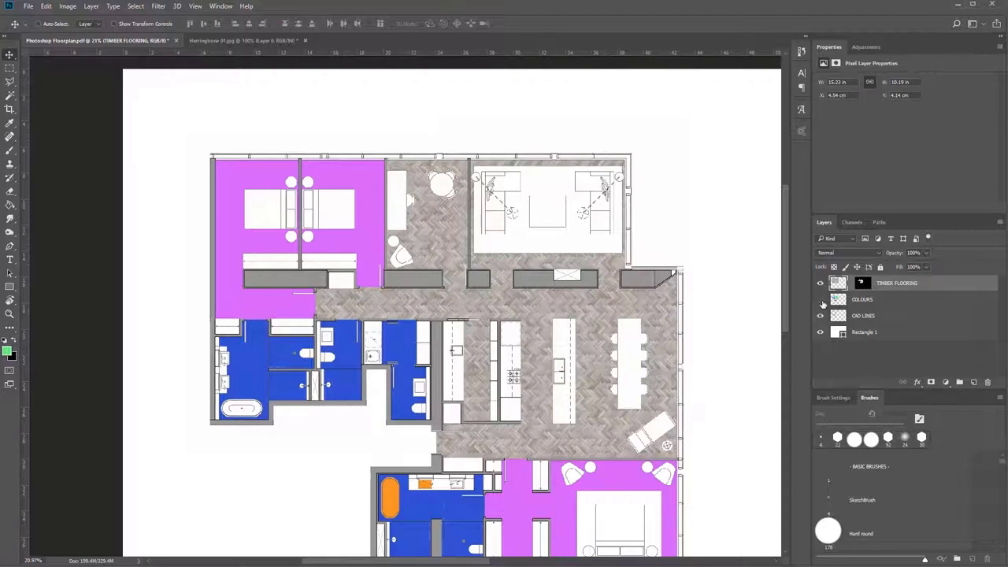
# Hide the COLOURS and CAD LINES layers so the masked timber flooring shows on its own.
pyautogui.click(821, 300)
pyautogui.scroll(-3, 579, 405)
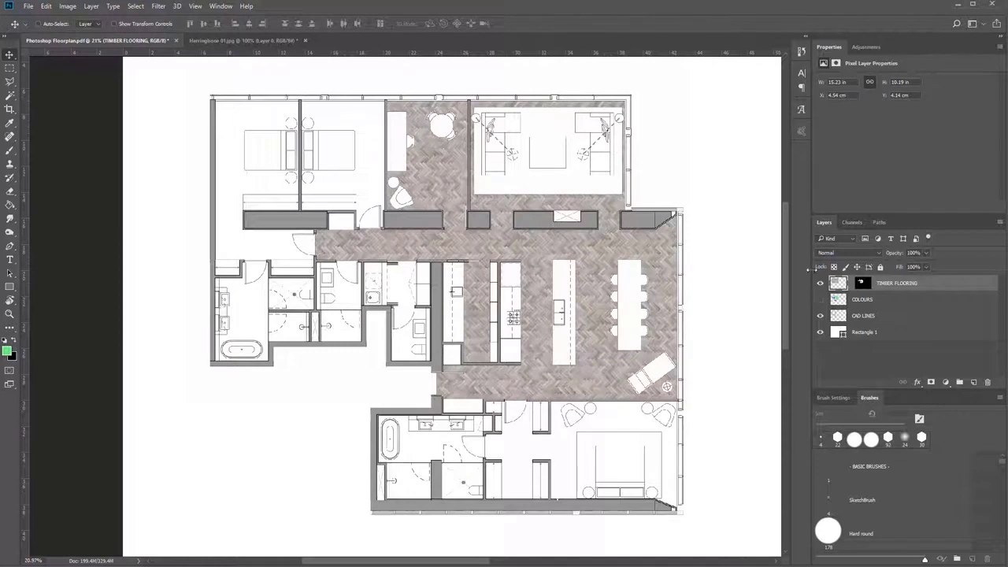
pyautogui.click(821, 316)
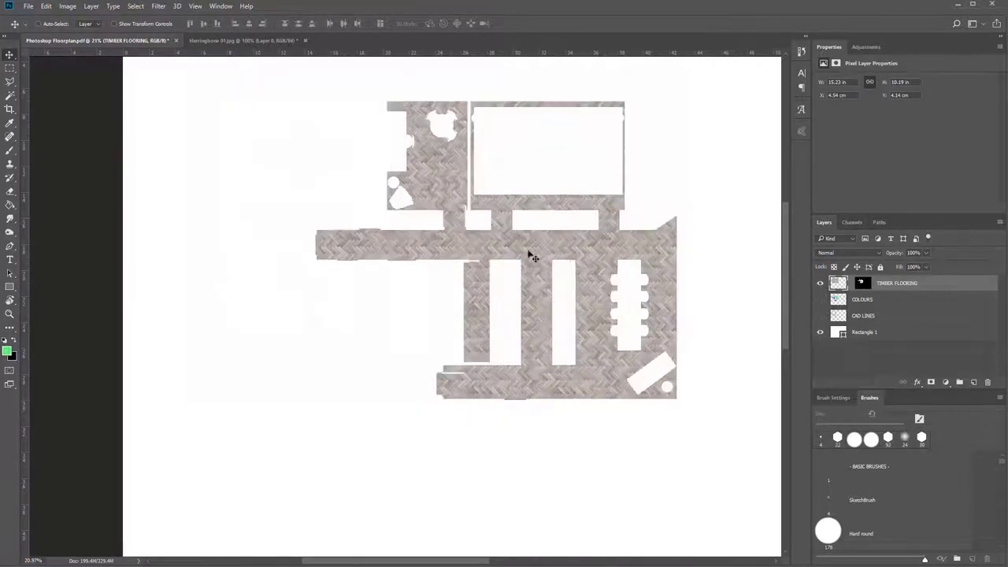